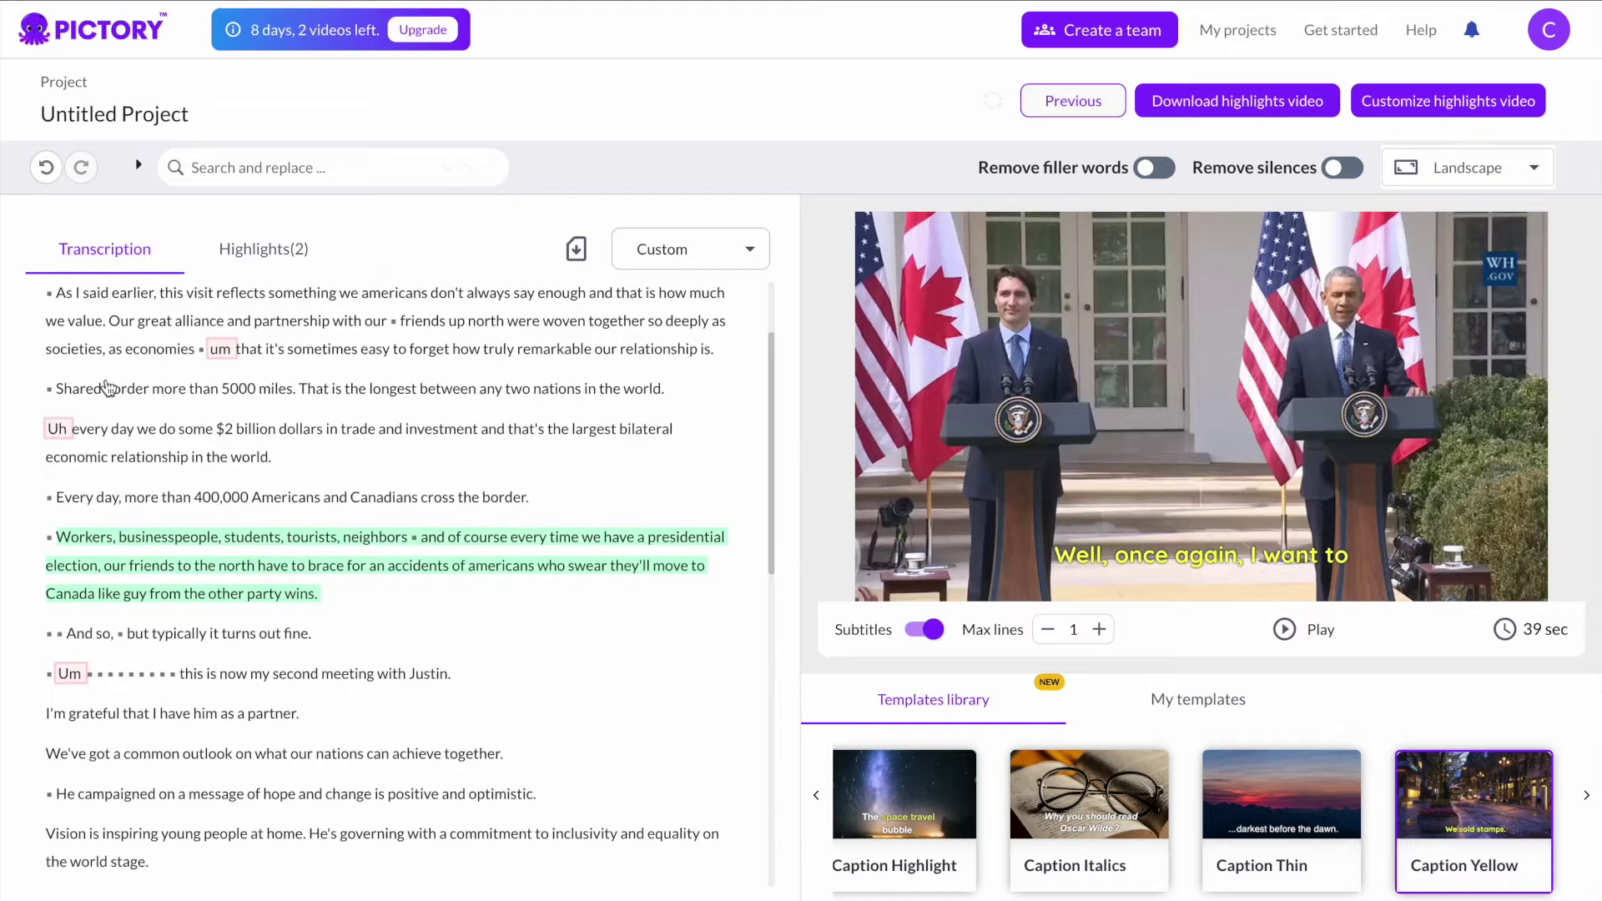
Select the caption words 'you four tips to use' and reposition the video inside the portrait crop frame.
scroll(108, 384, "down", 5)
scroll(108, 386, "down", 3)
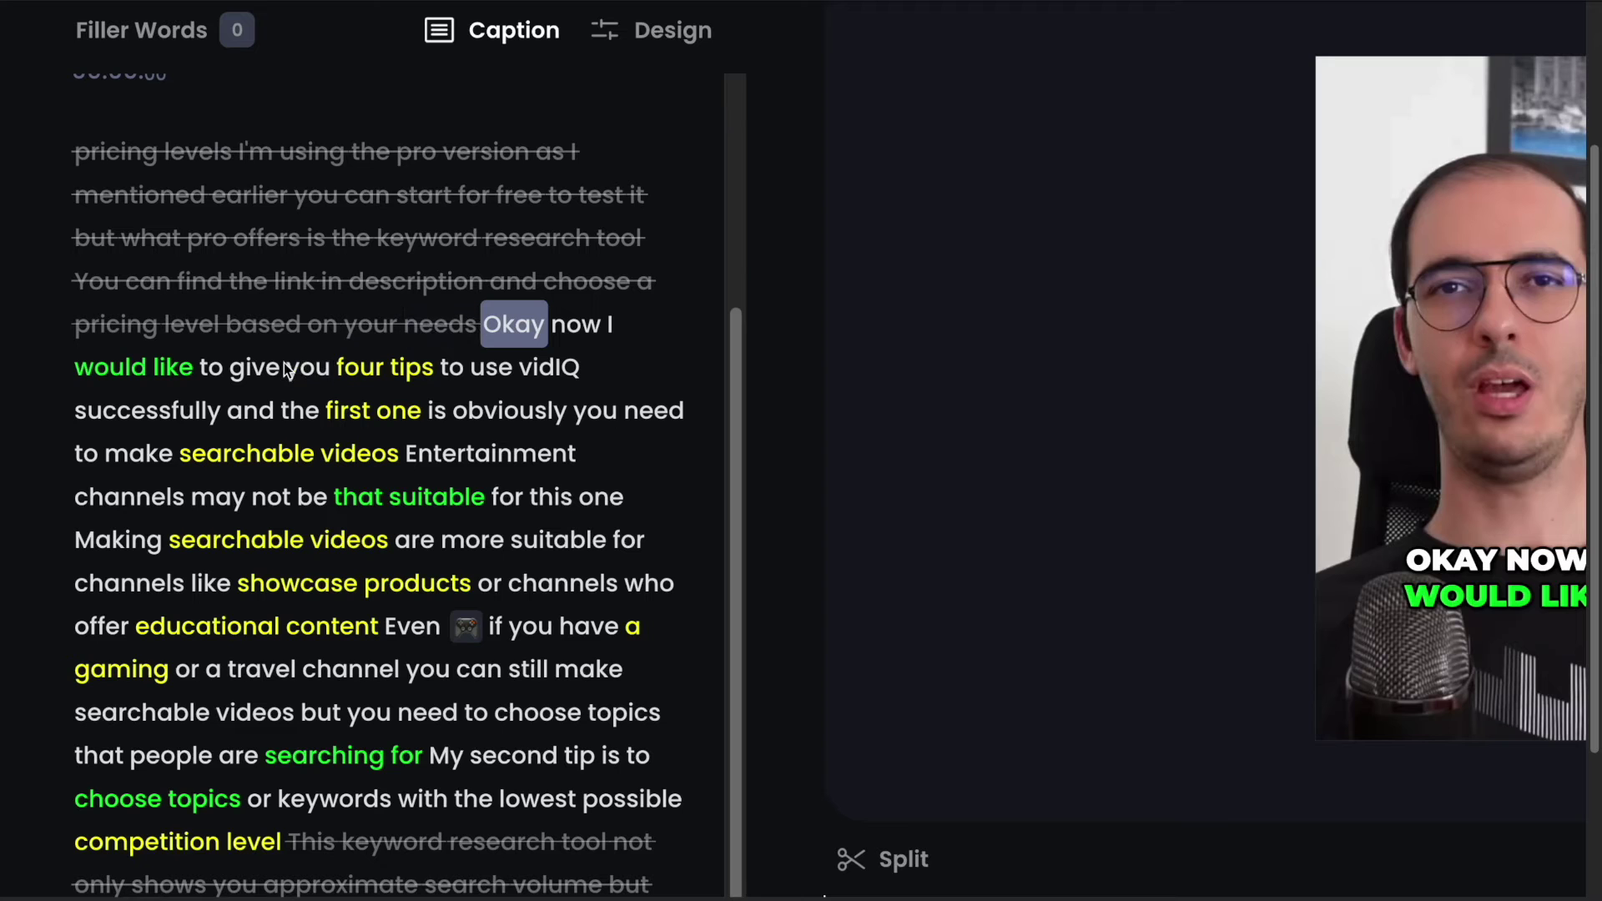
left_click_drag(284, 363, 516, 360)
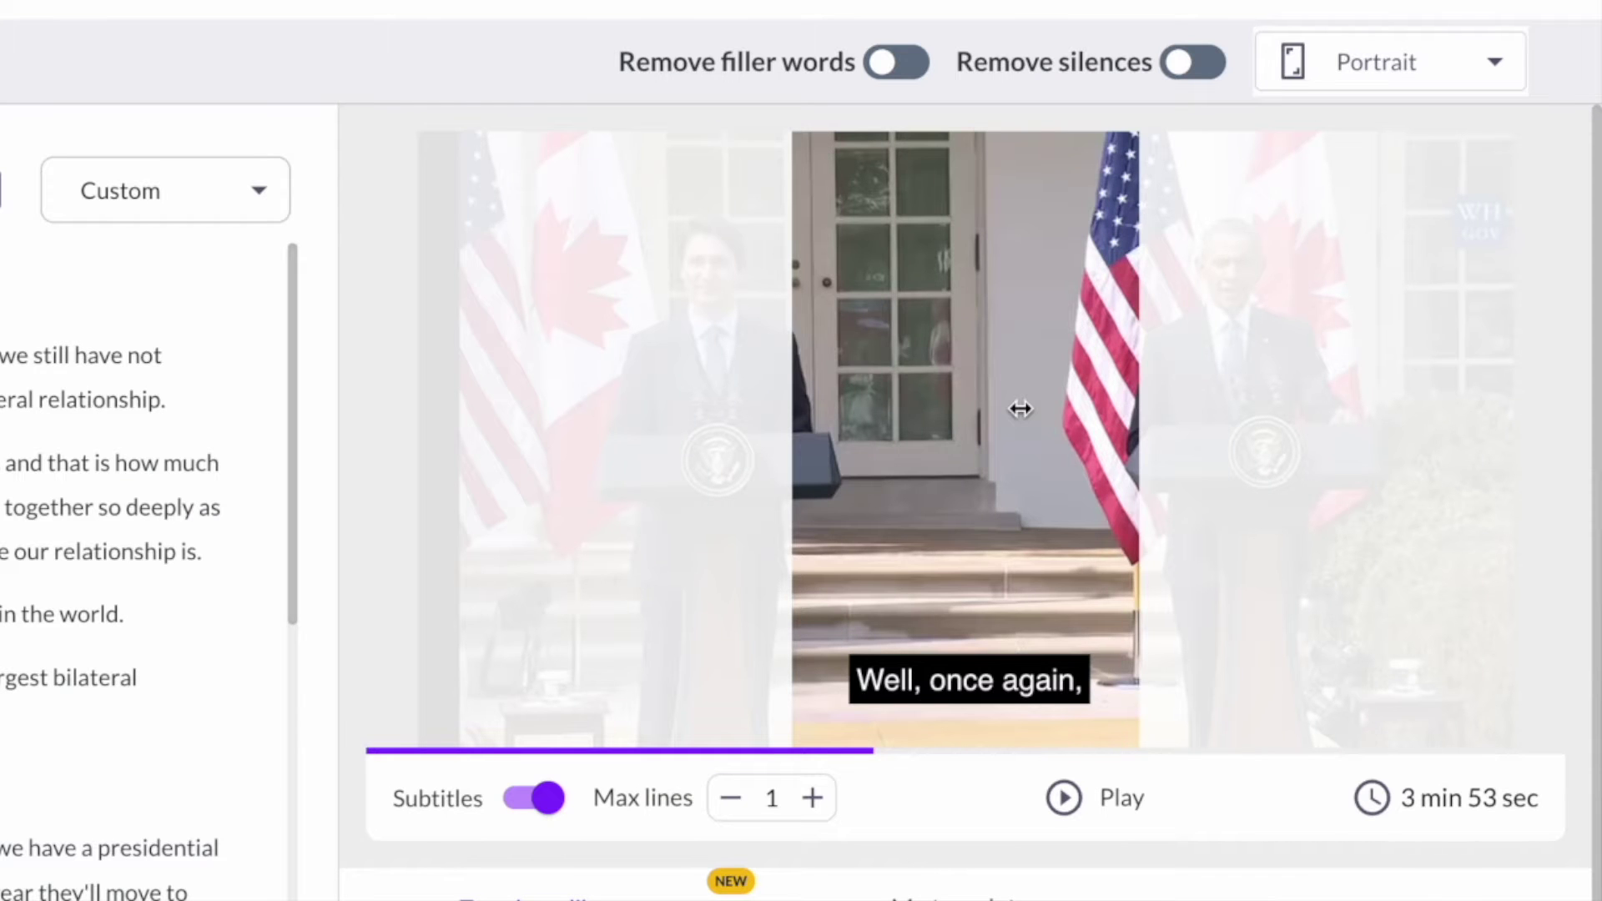
left_click_drag(1019, 408, 1284, 404)
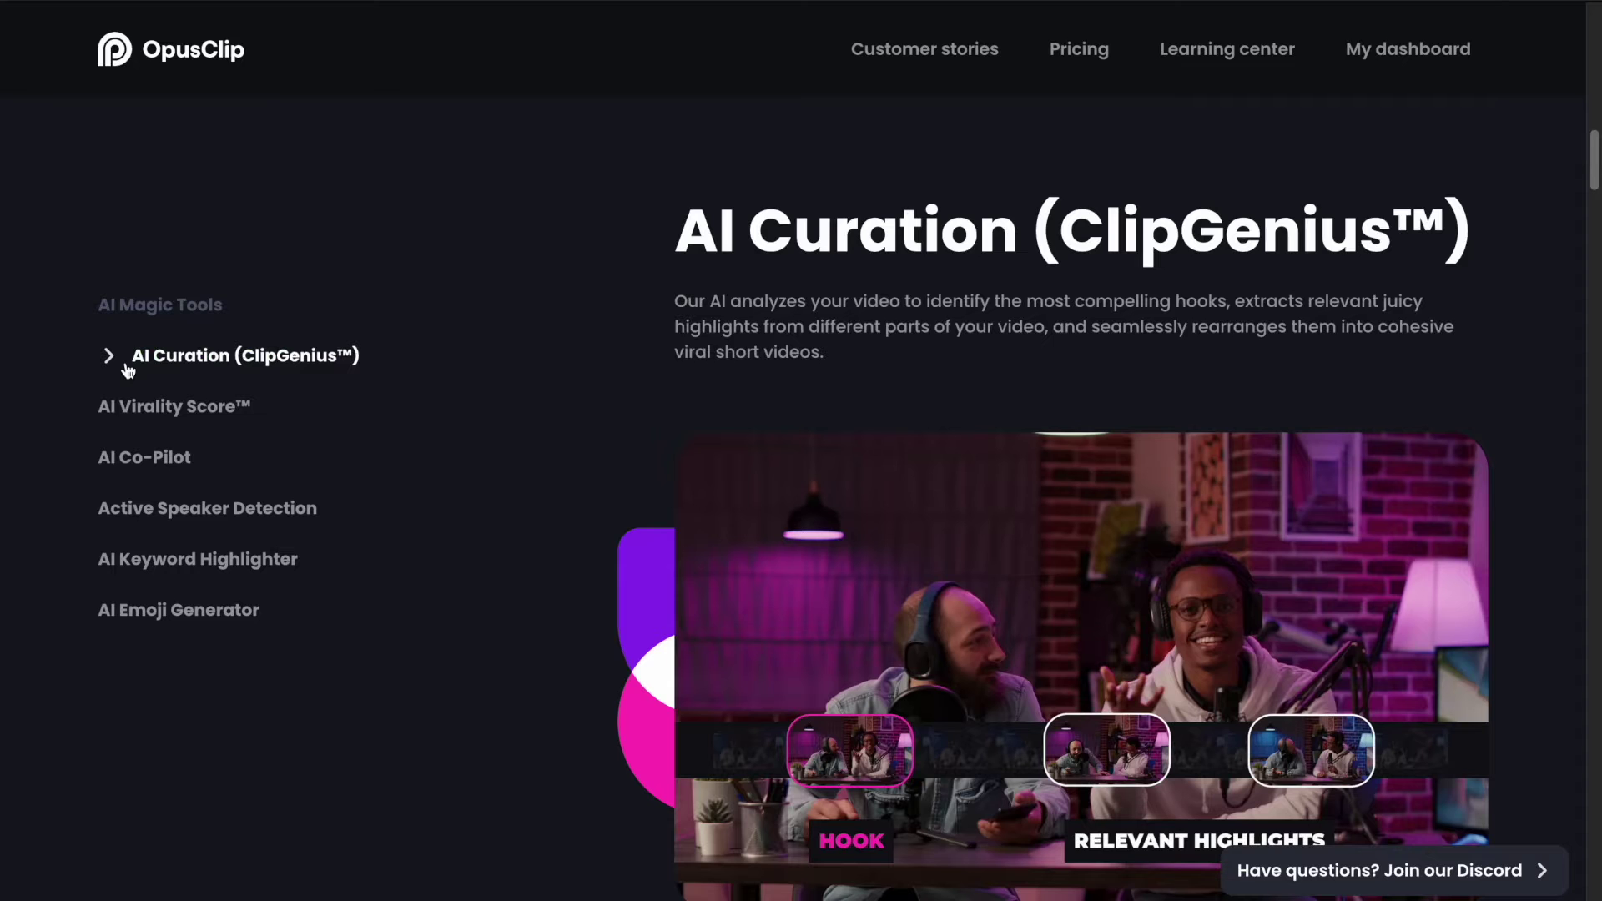
From the AI Virality Score section, find the vidIQ review video and bring up its link options.
left_click(121, 409)
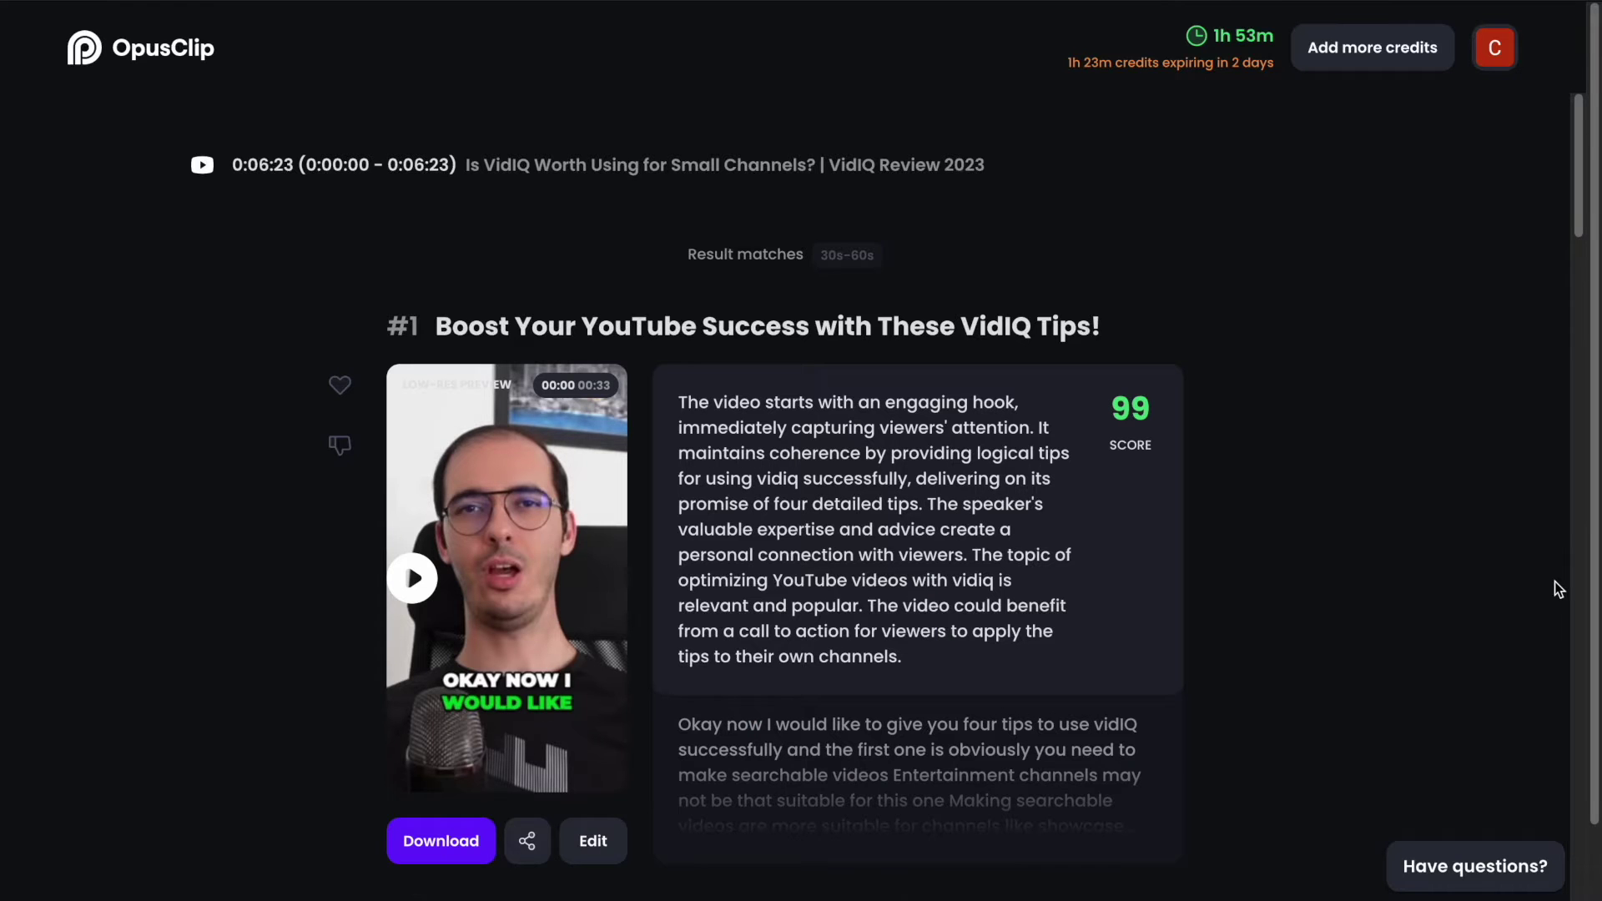
scroll(1554, 583, "down", 10)
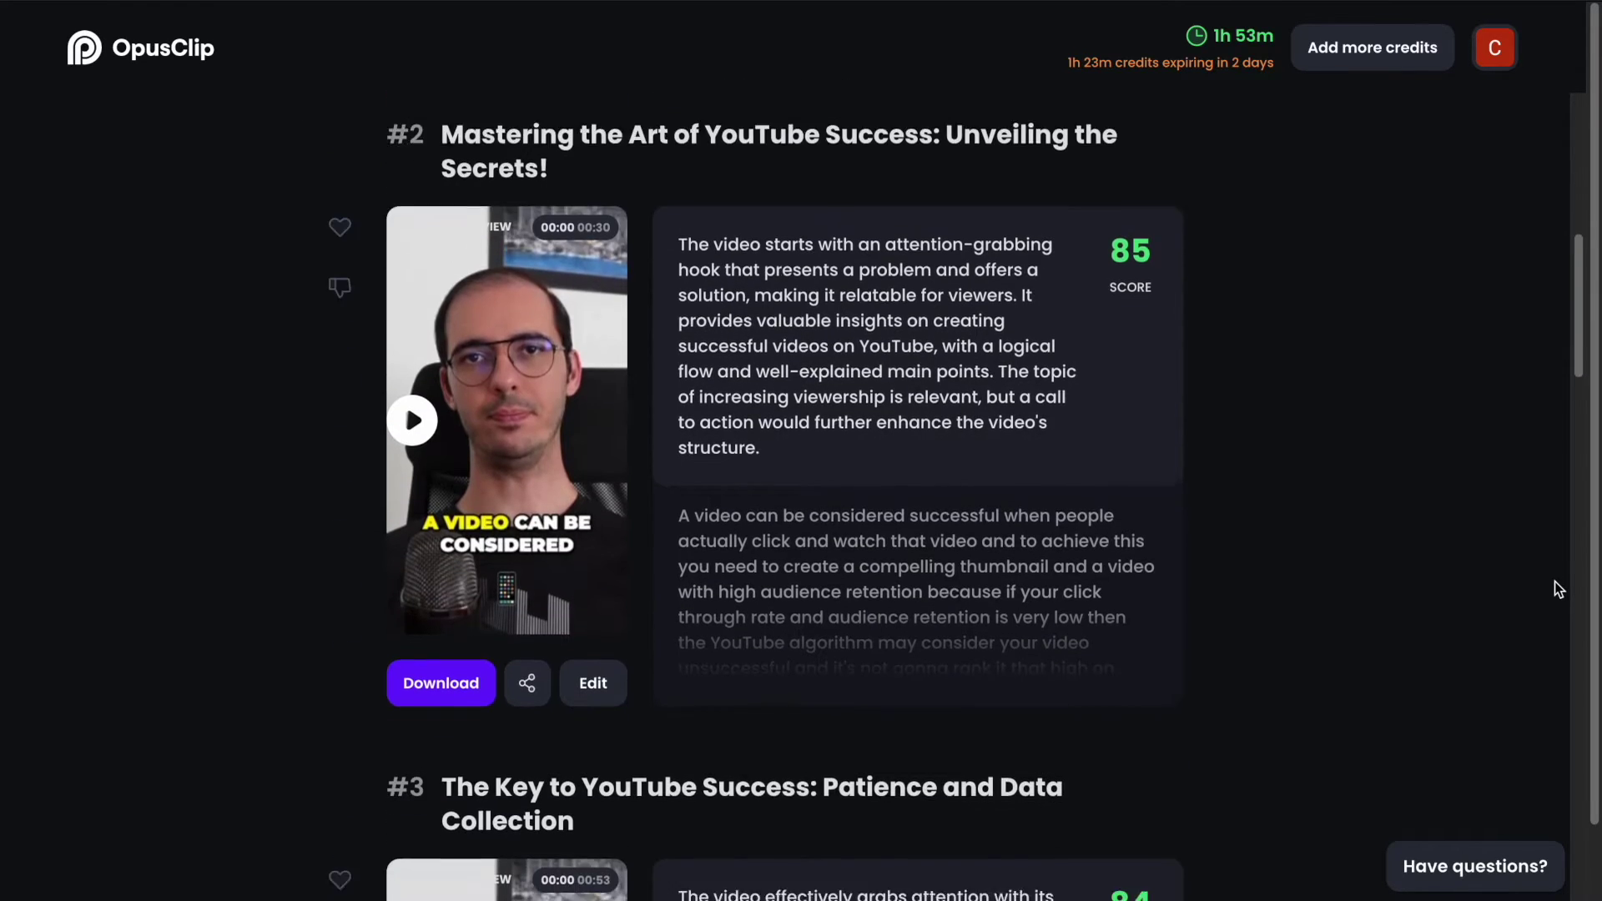
scroll(1554, 582, "down", 5)
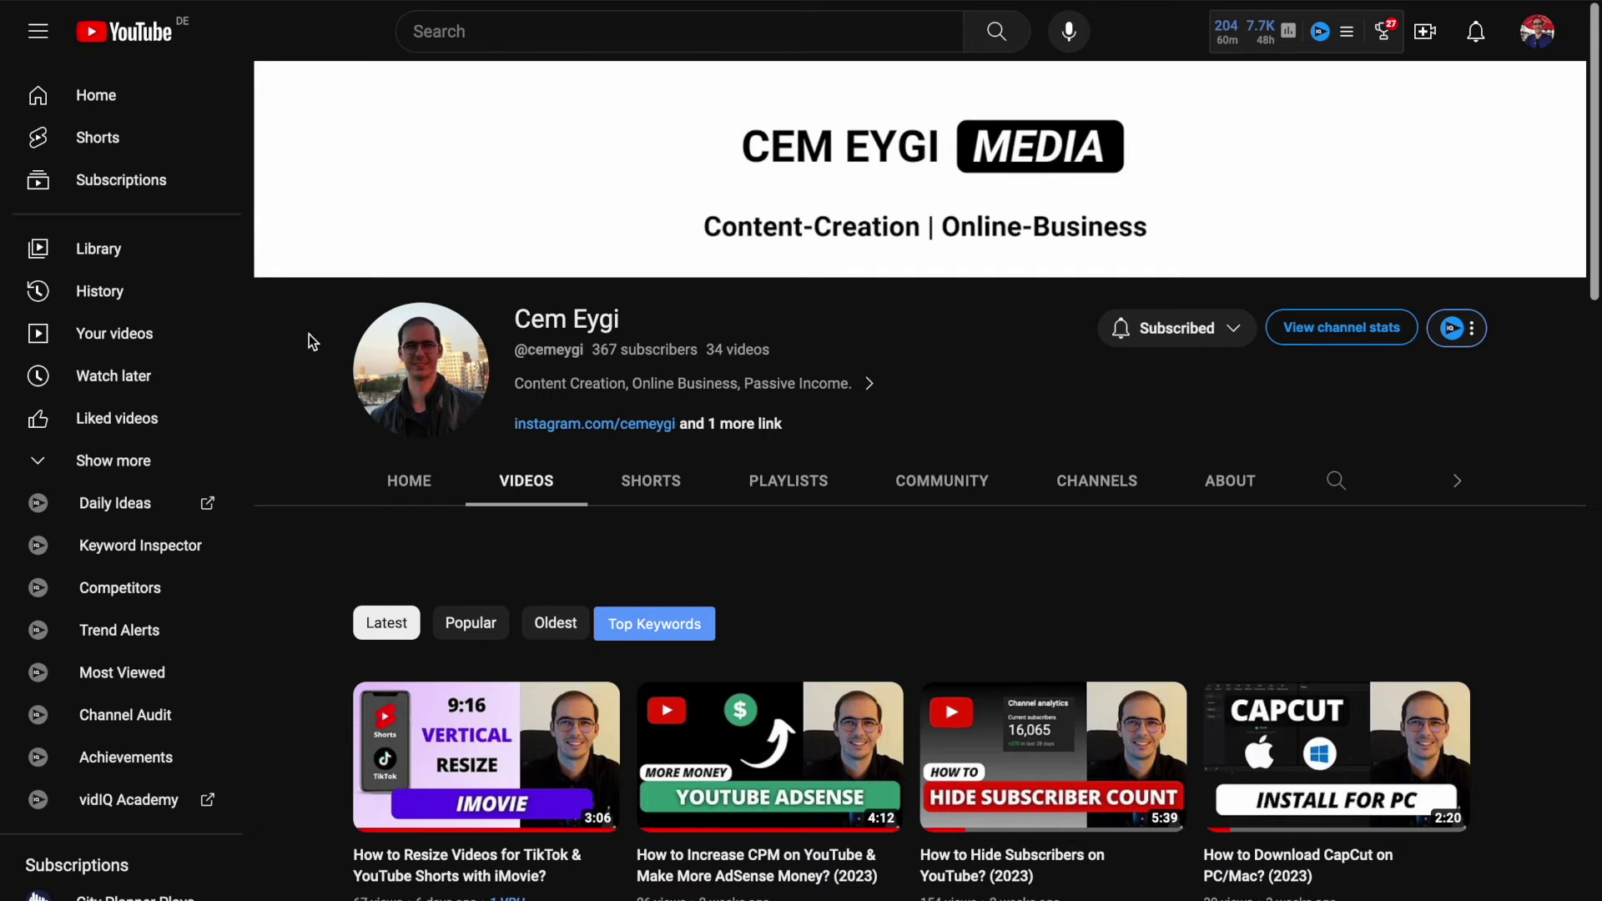
scroll(312, 338, "down", 8)
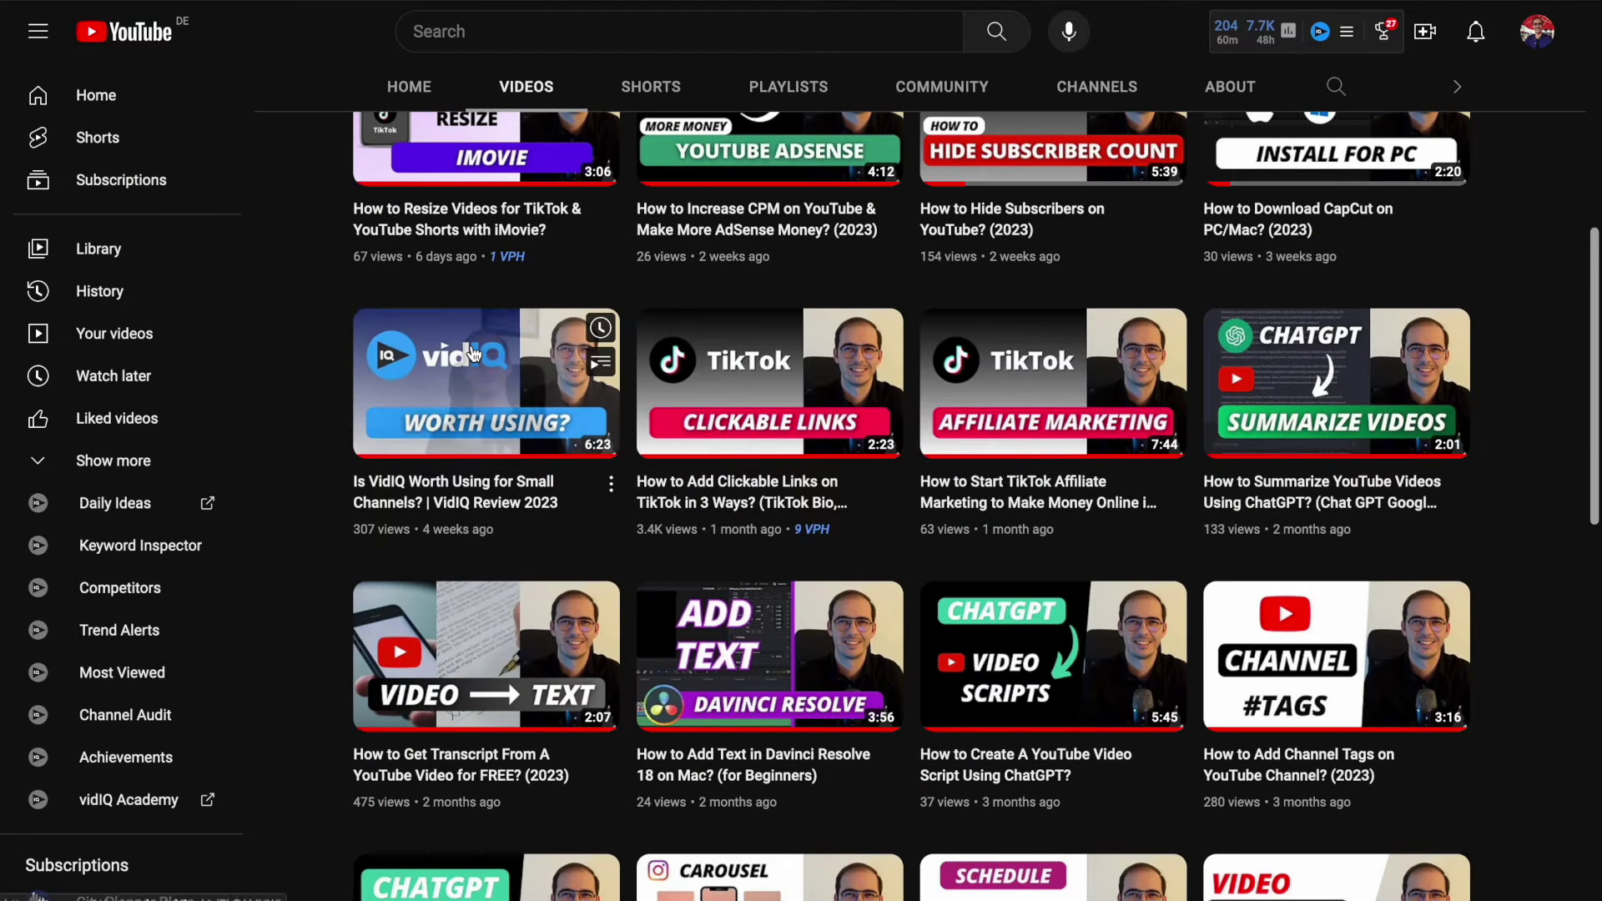
right_click(473, 352)
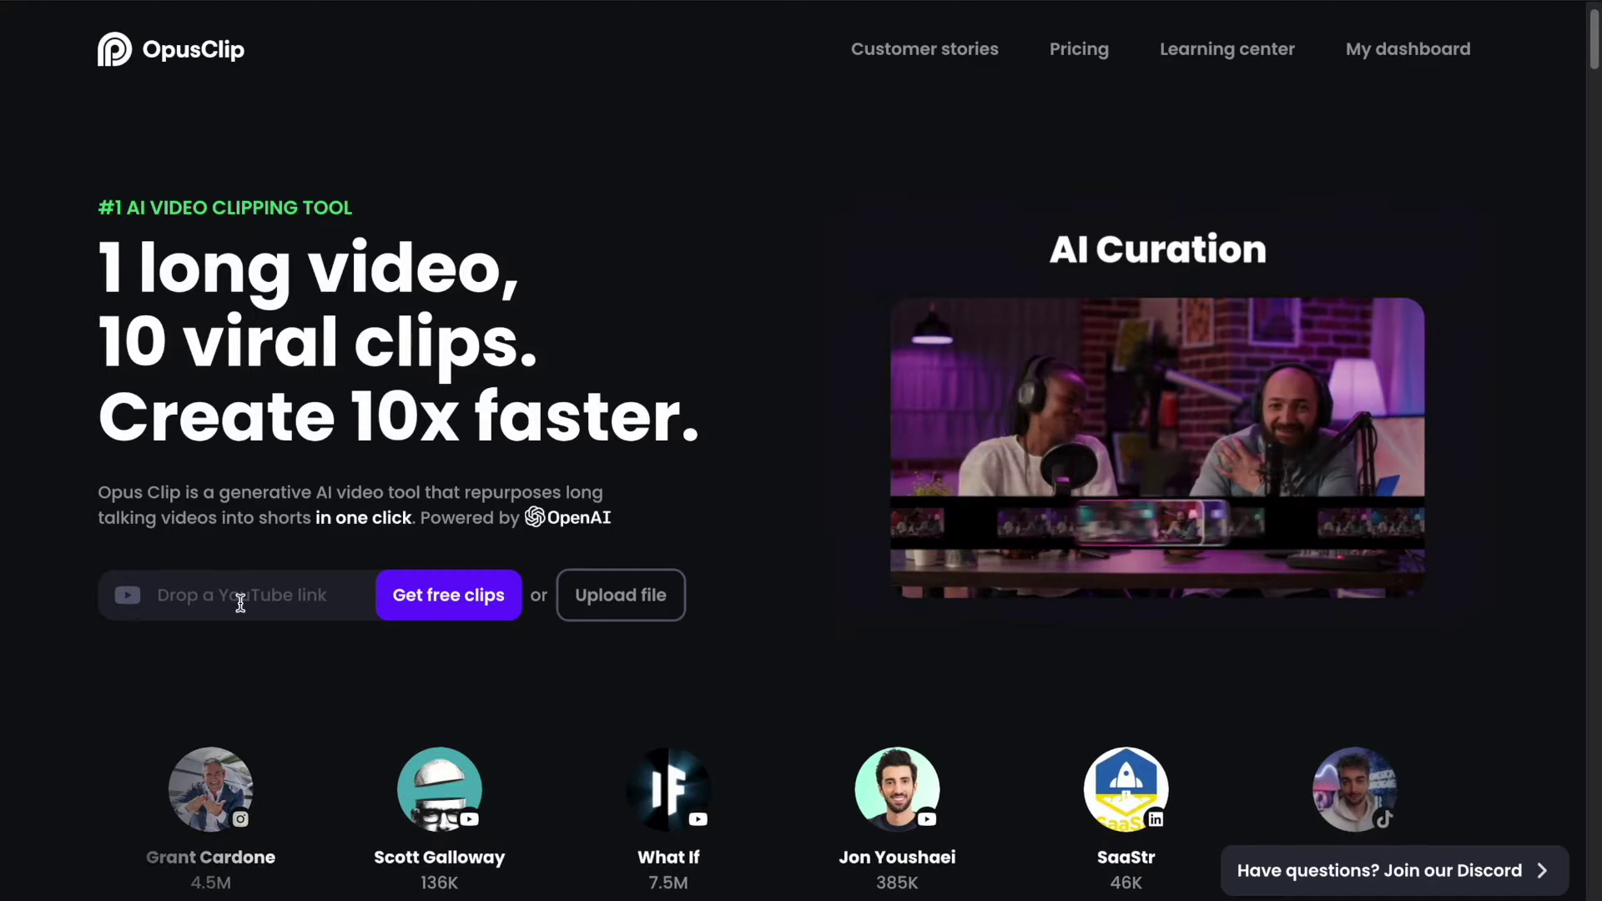
Paste the vidIQ review video's YouTube link into OpusClip and scroll up through the scored clip results.
left_click(241, 598)
key("ctrl+v")
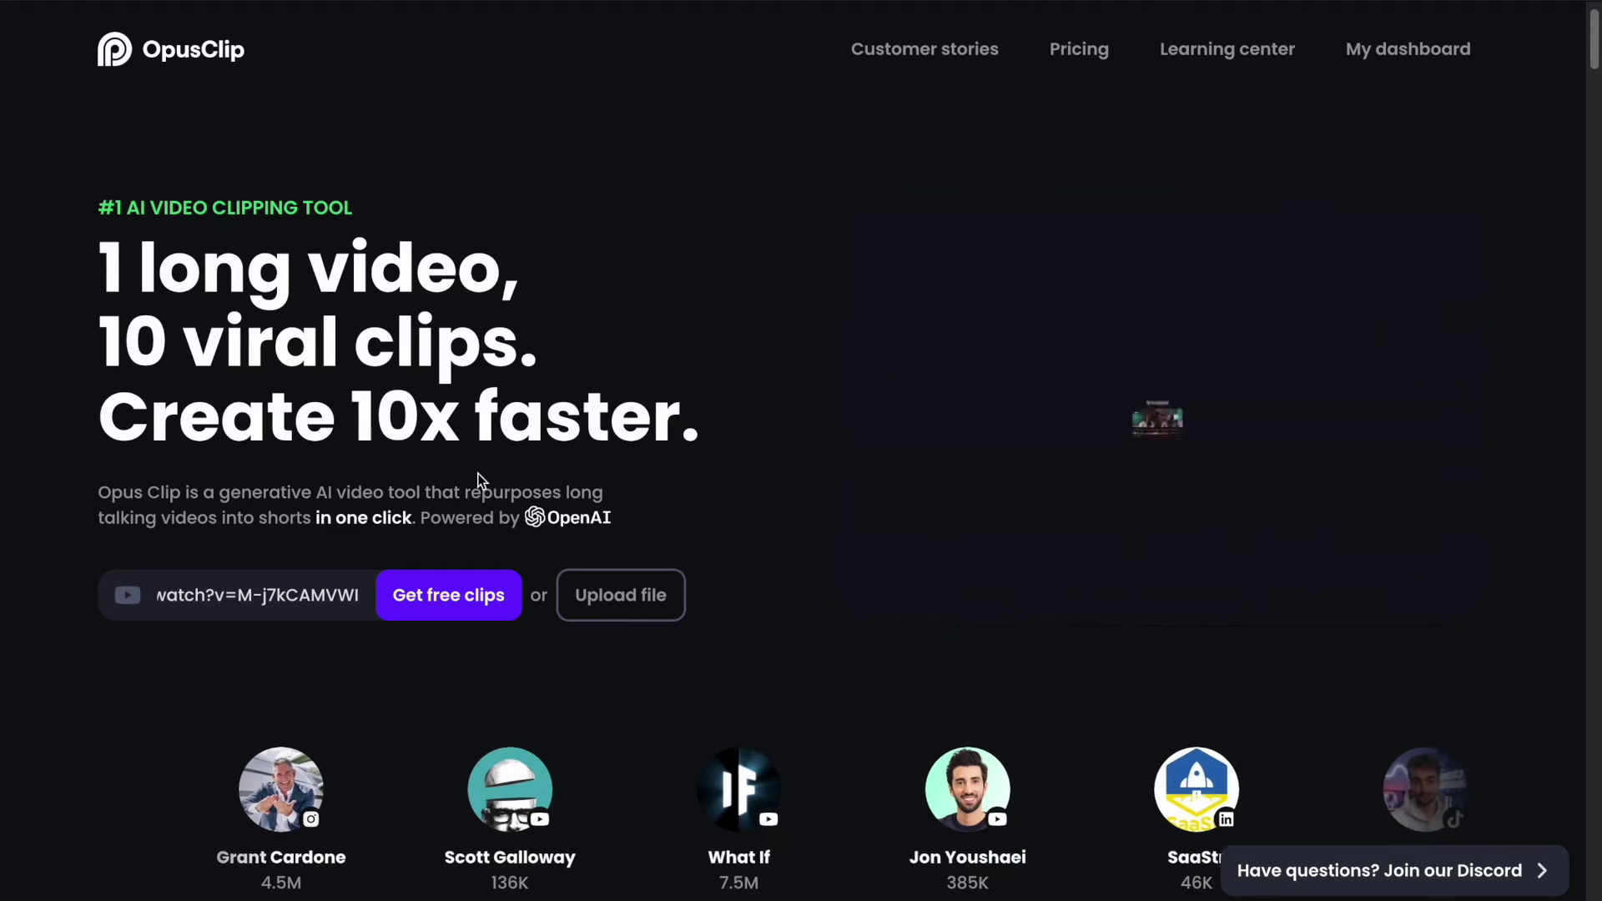
key("Tab")
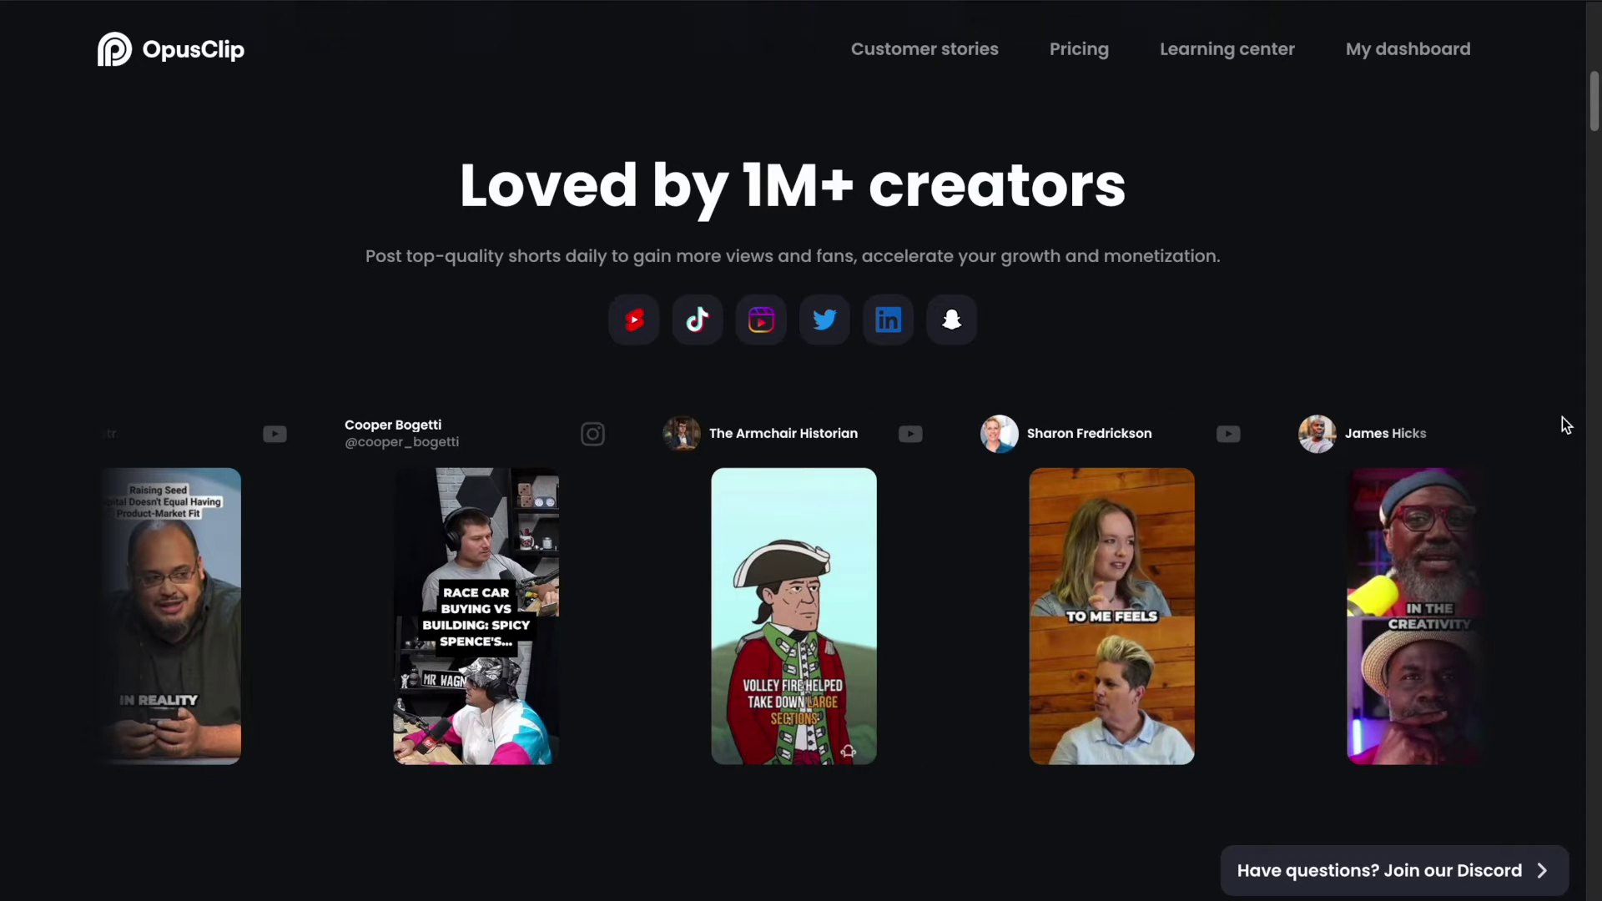
scroll(1566, 425, "up", 10)
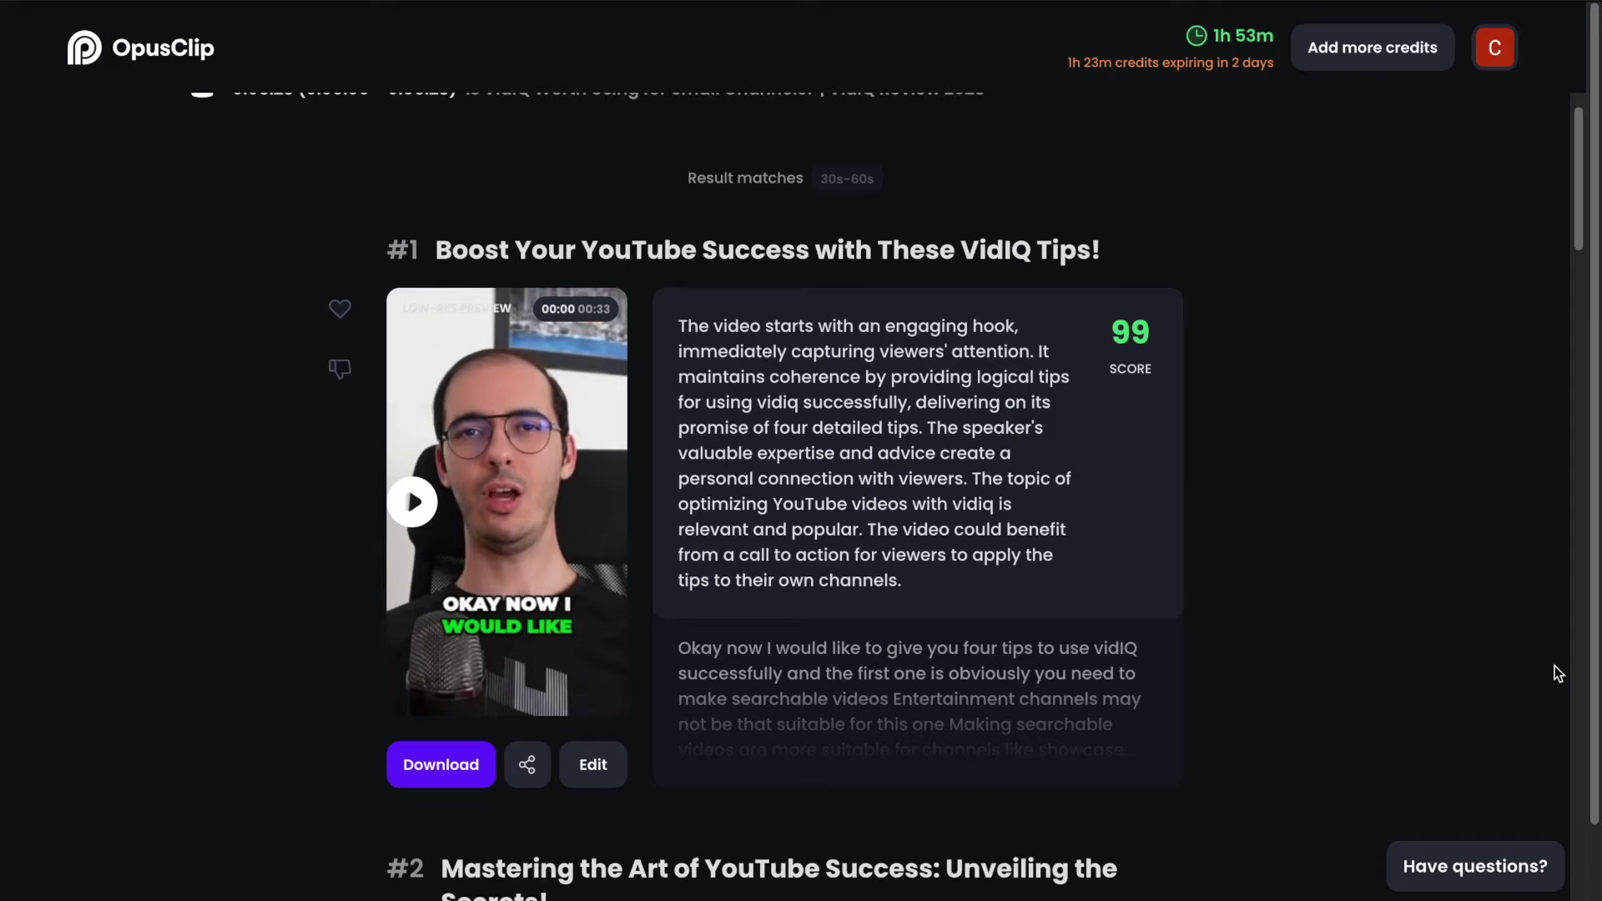
scroll(1555, 666, "down", 8)
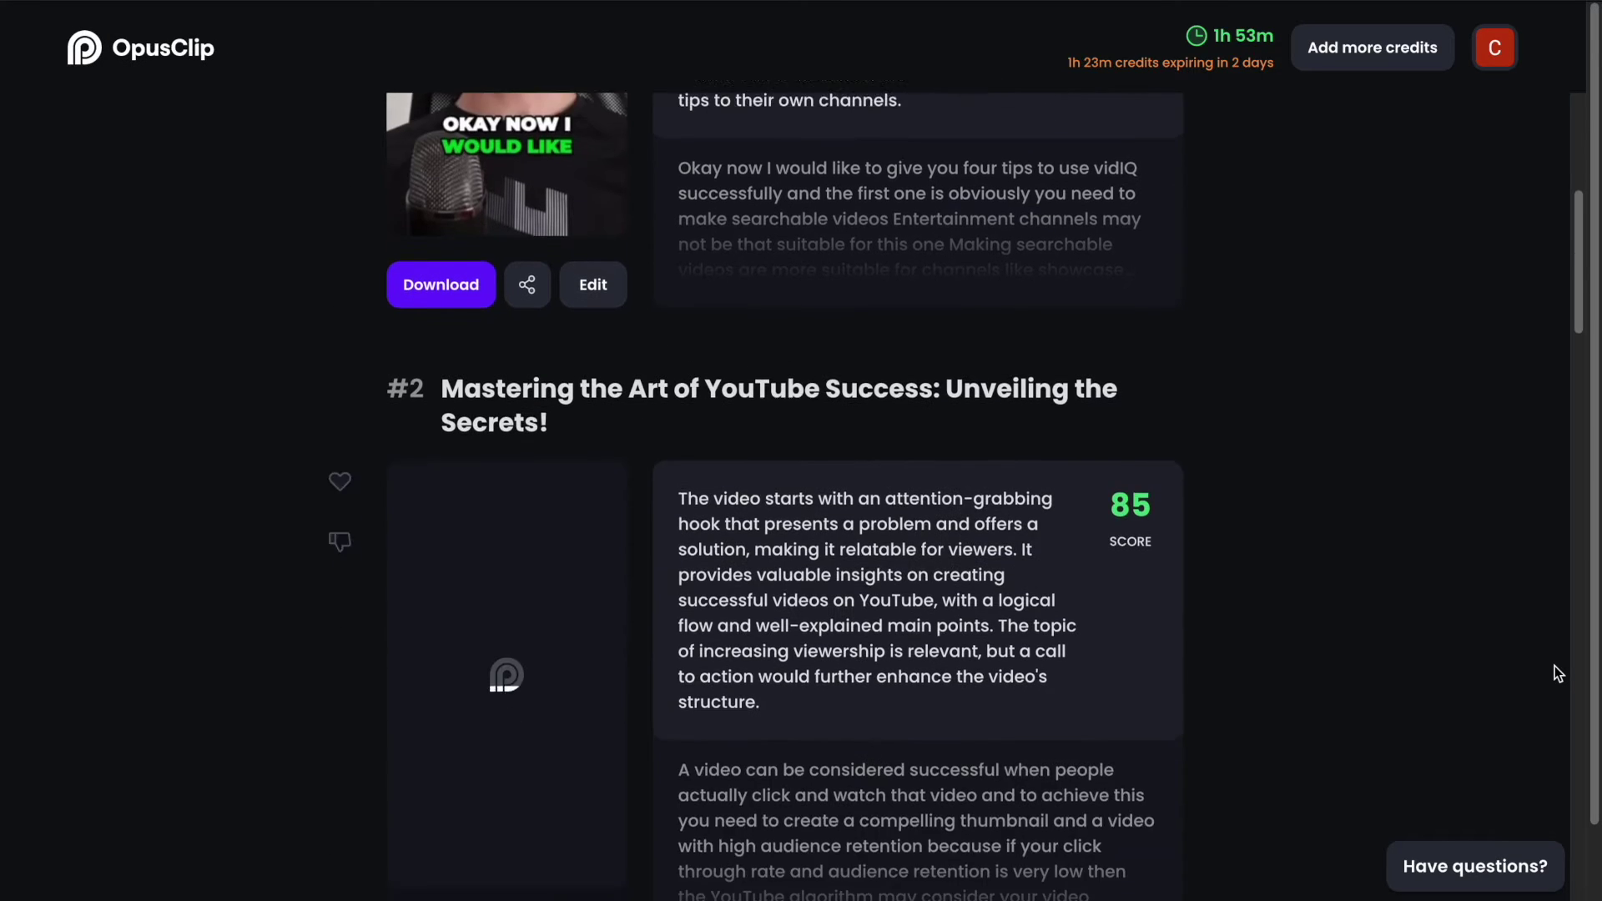
scroll(1555, 672, "down", 6)
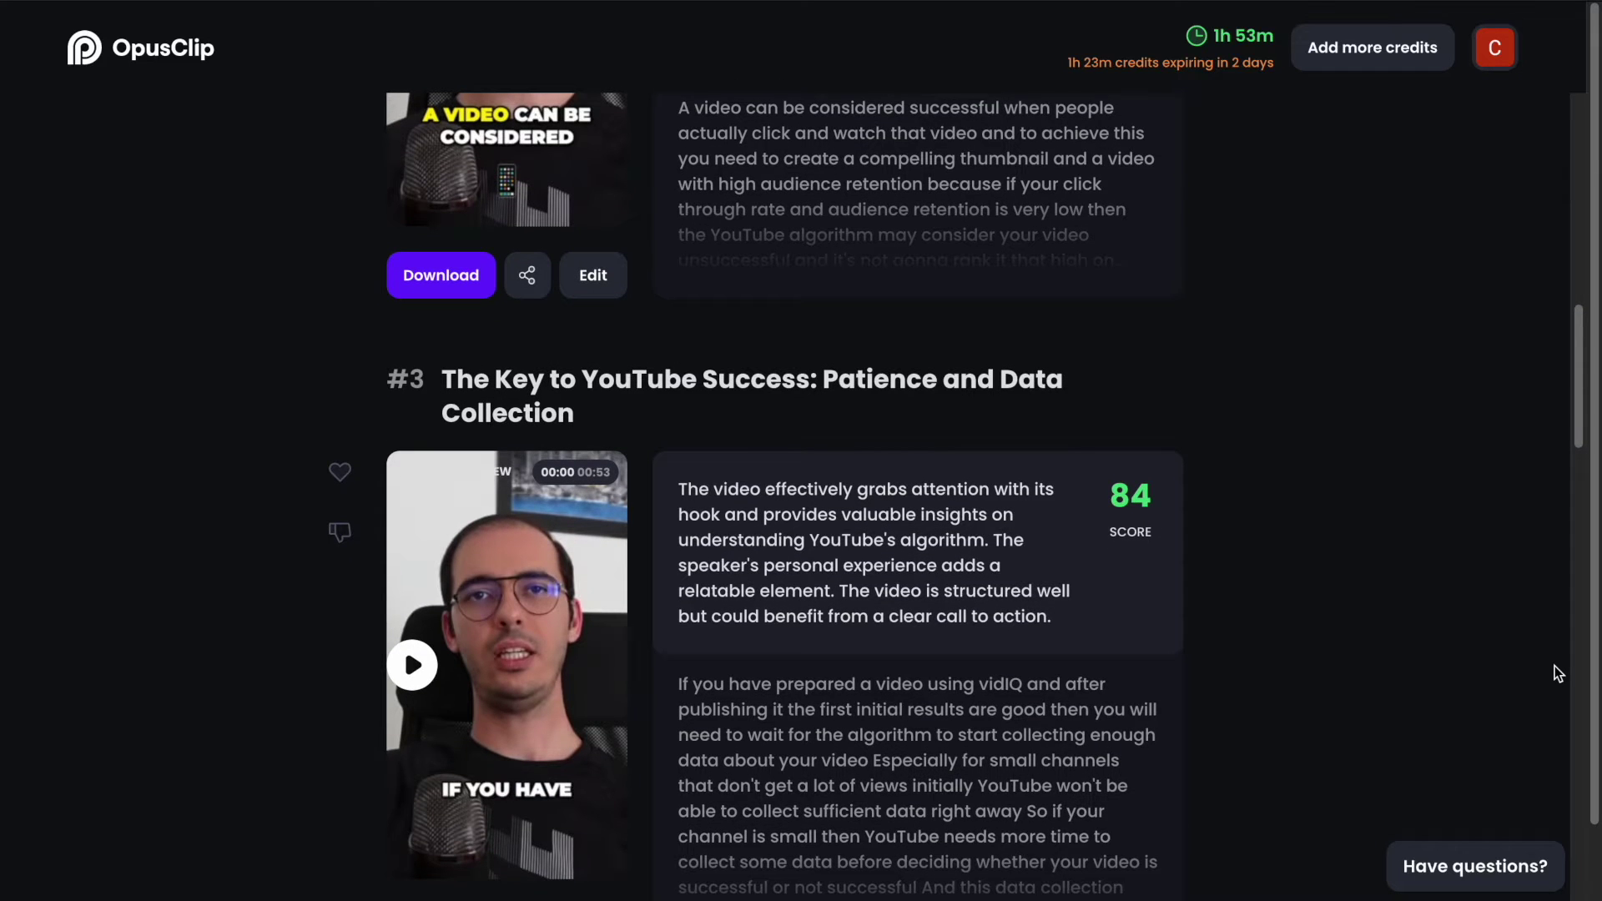
scroll(1556, 671, "down", 6)
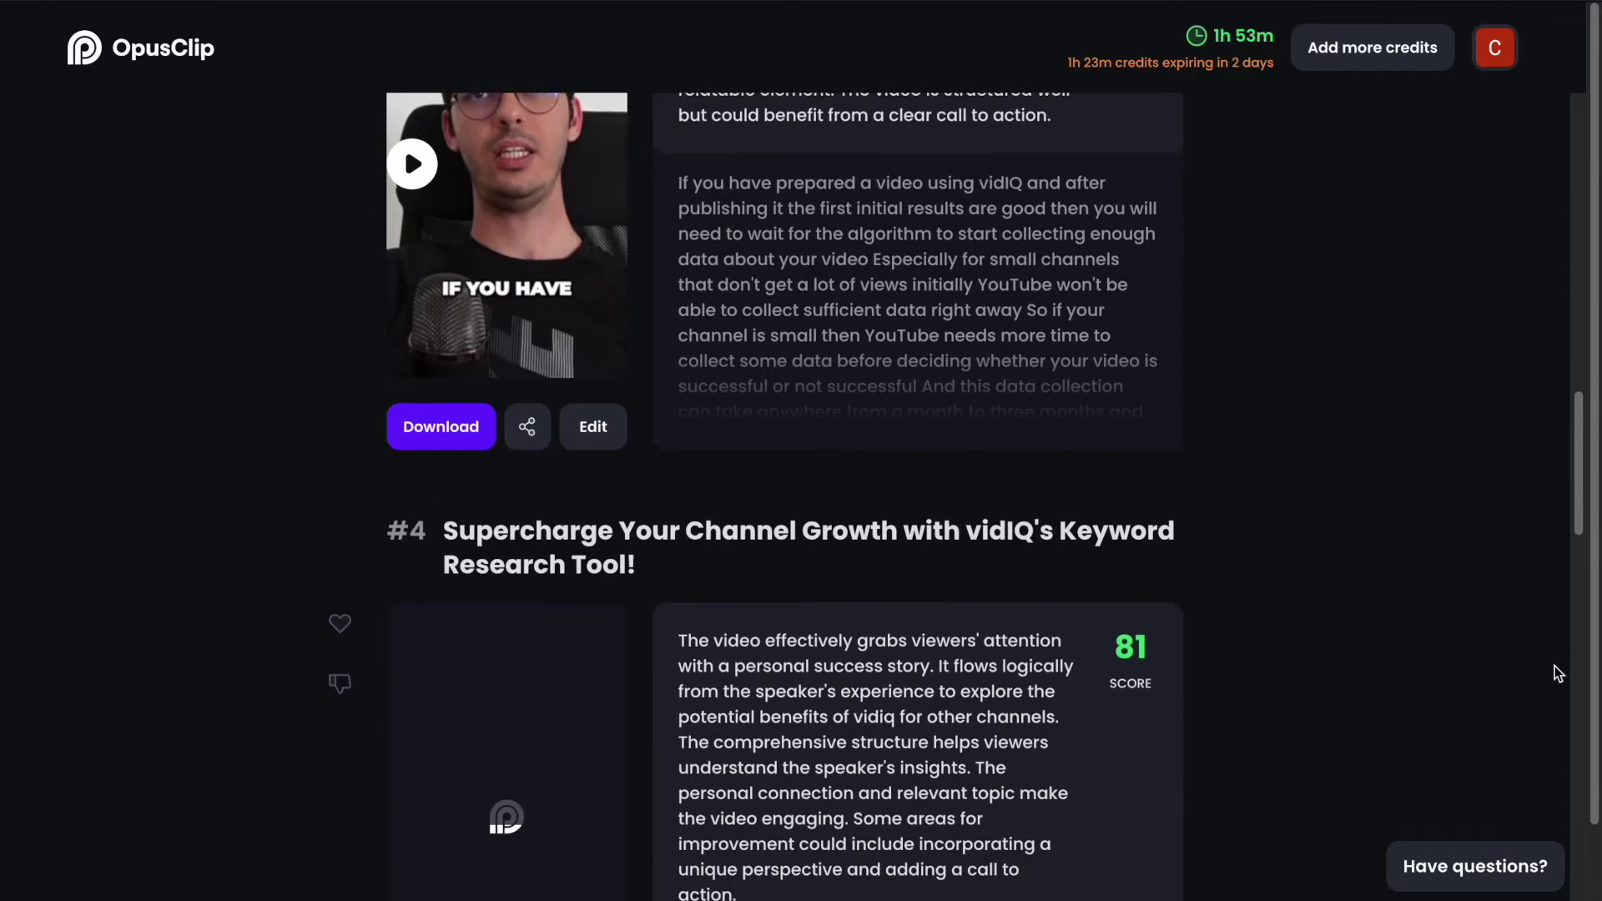
scroll(1555, 673, "down", 2)
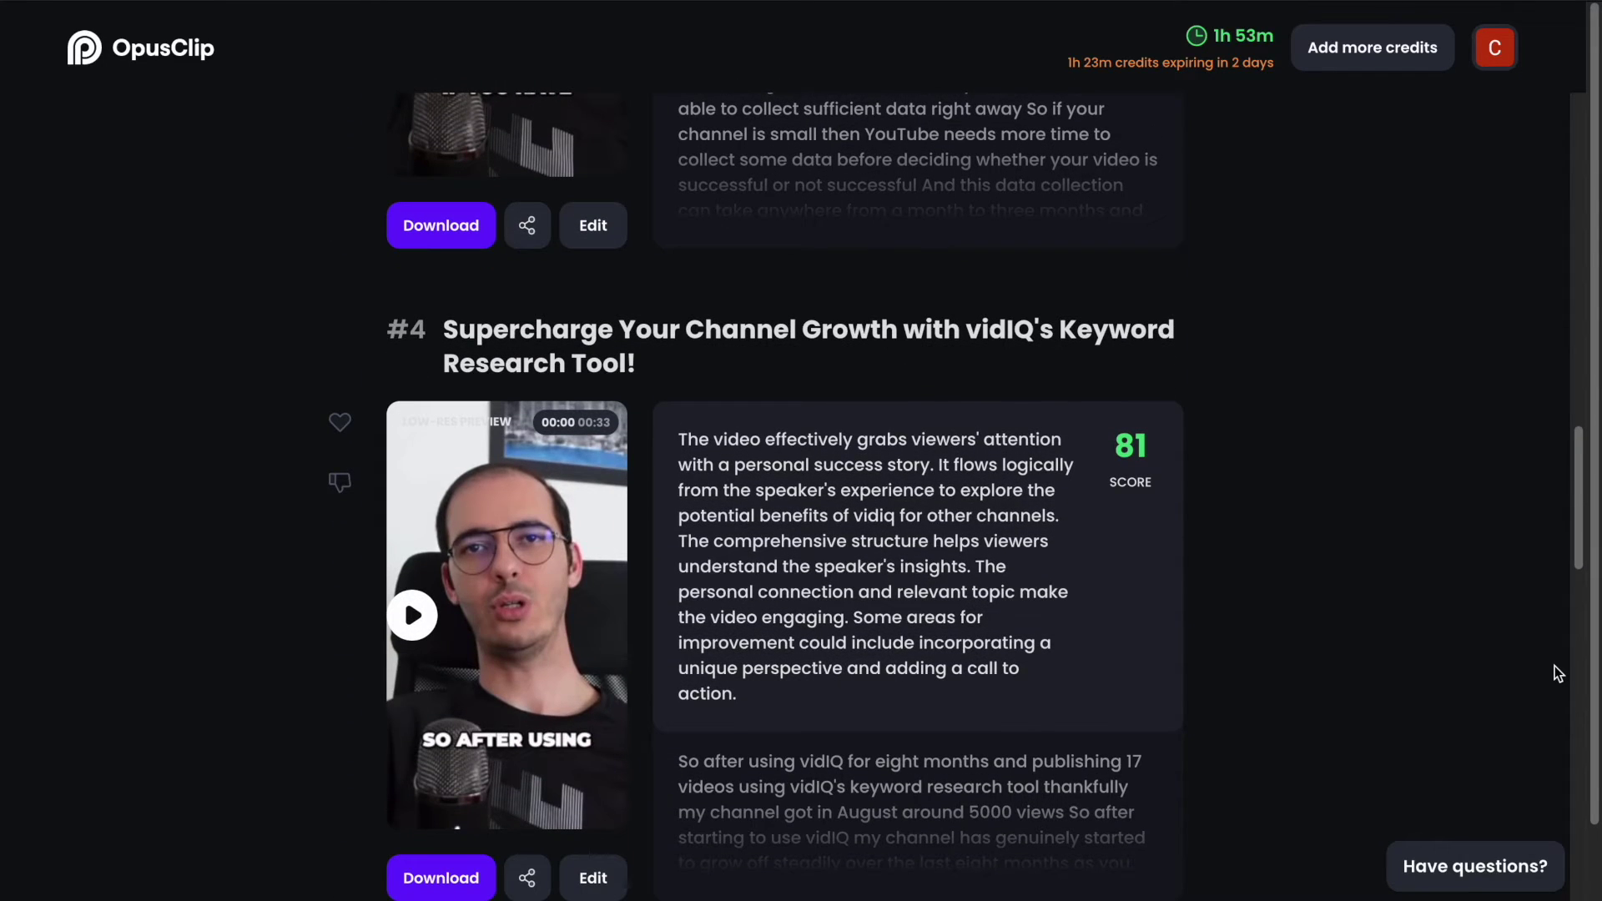
scroll(1555, 667, "up", 10)
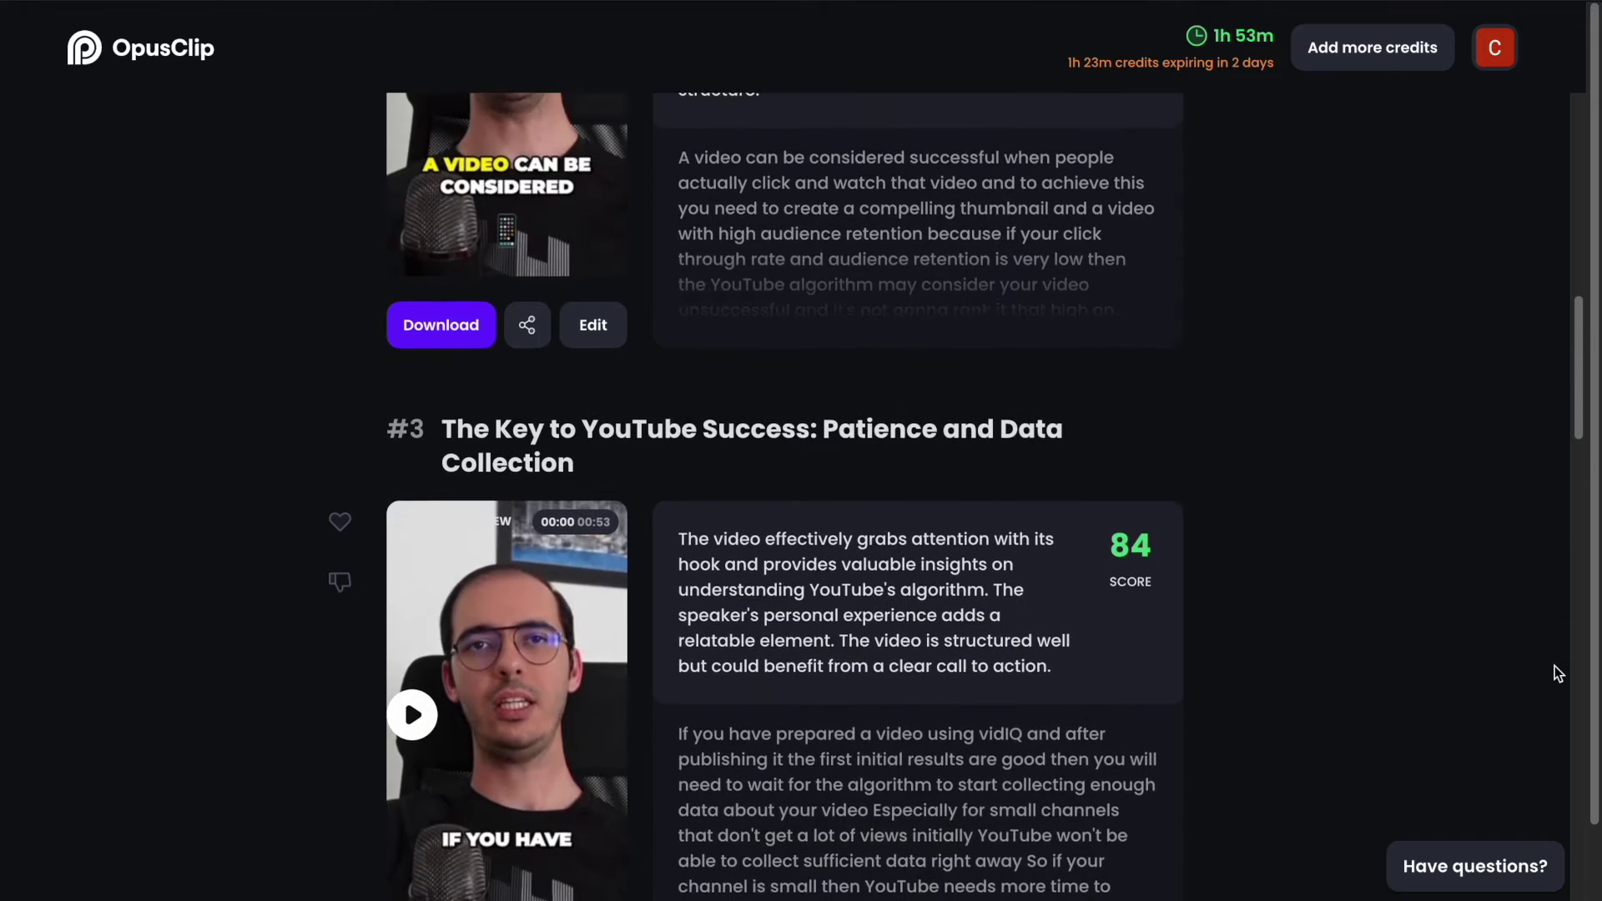
scroll(1555, 666, "up", 20)
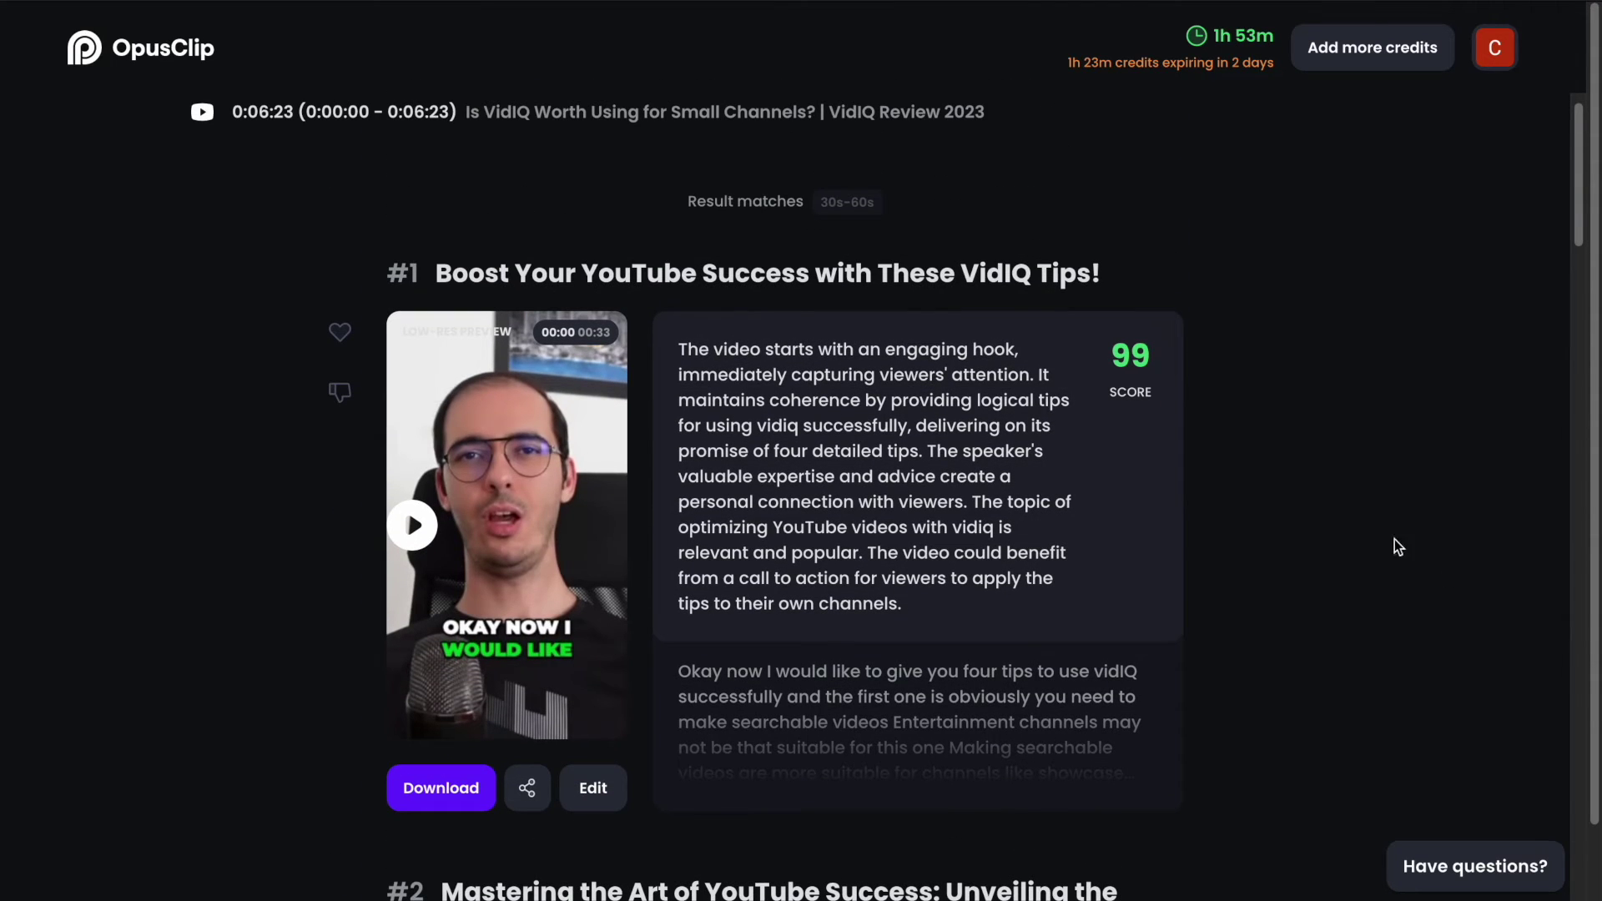
mouse_move(1140, 357)
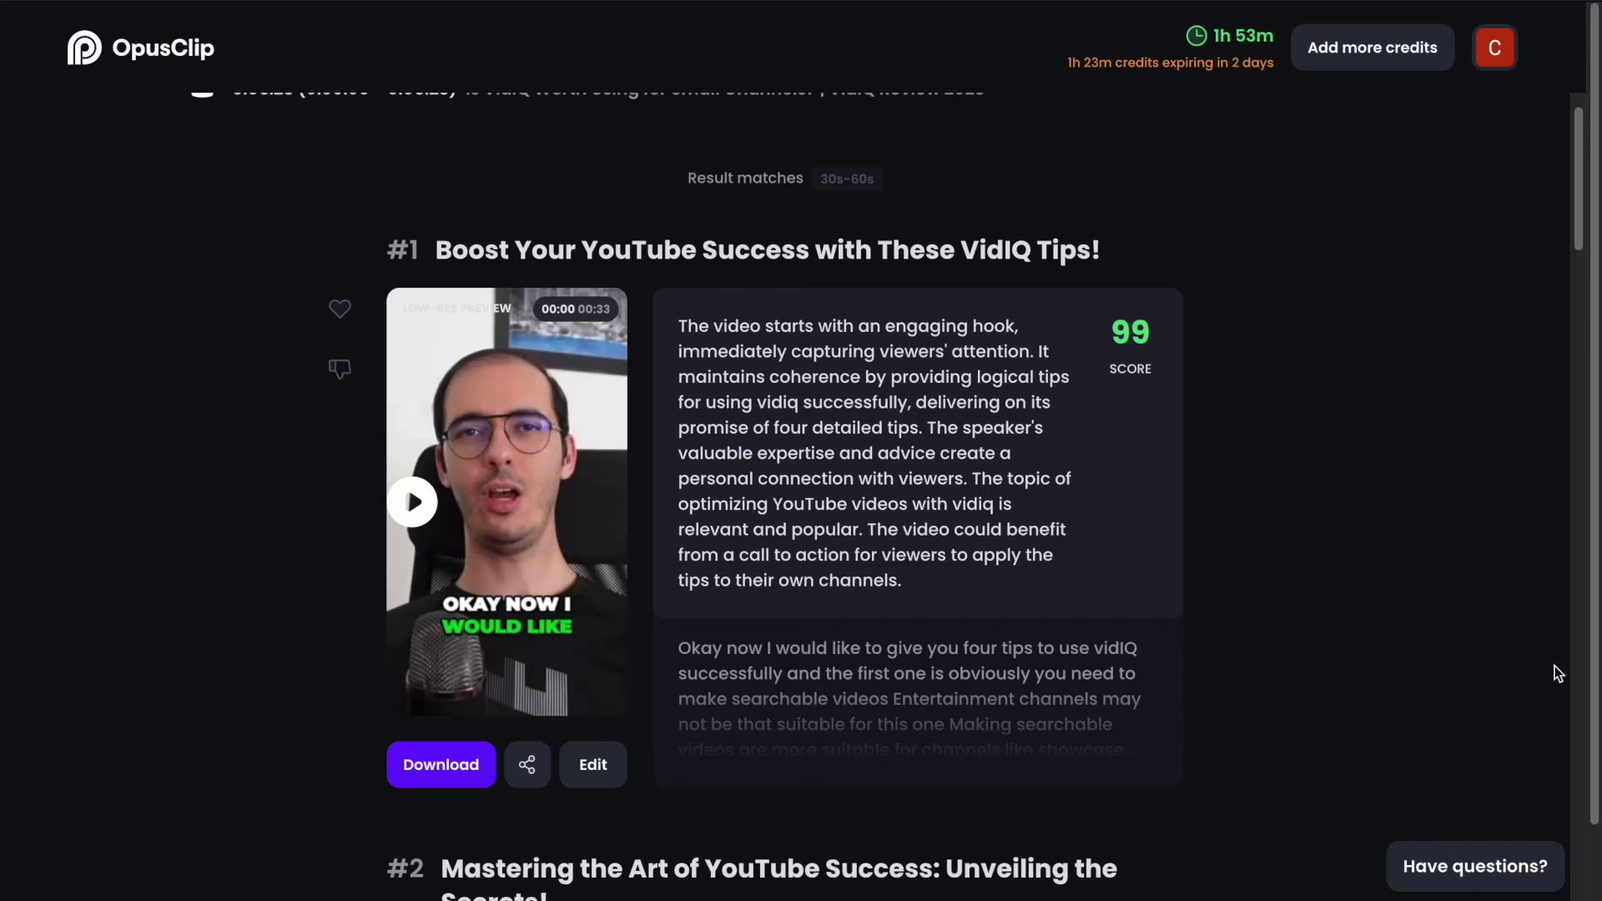
scroll(1555, 666, "down", 10)
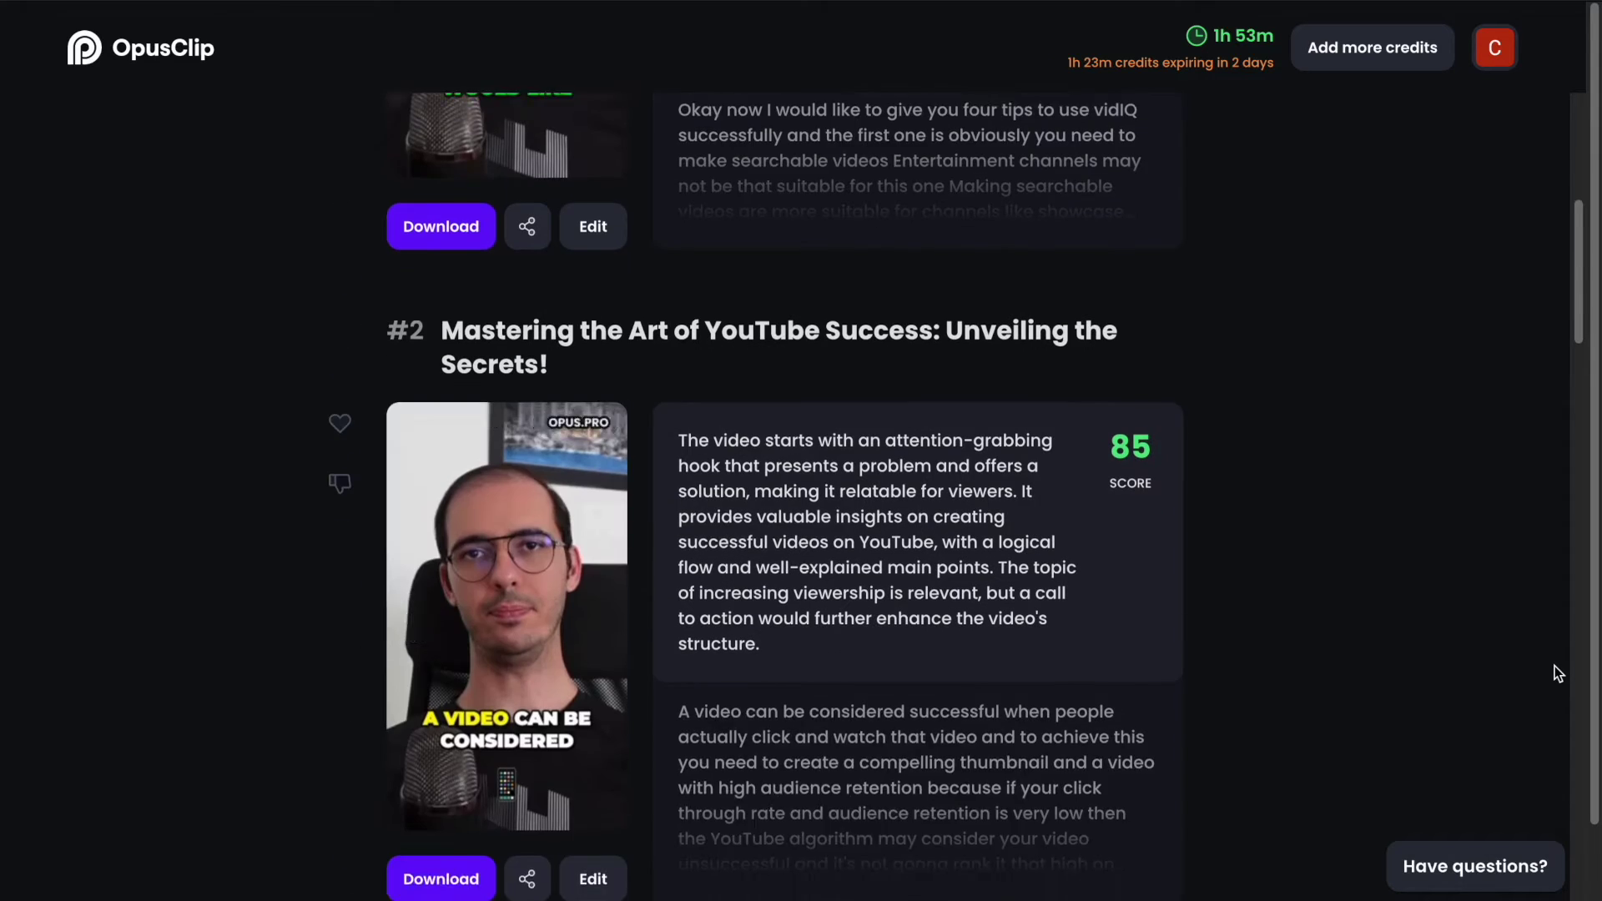
scroll(1554, 666, "down", 2)
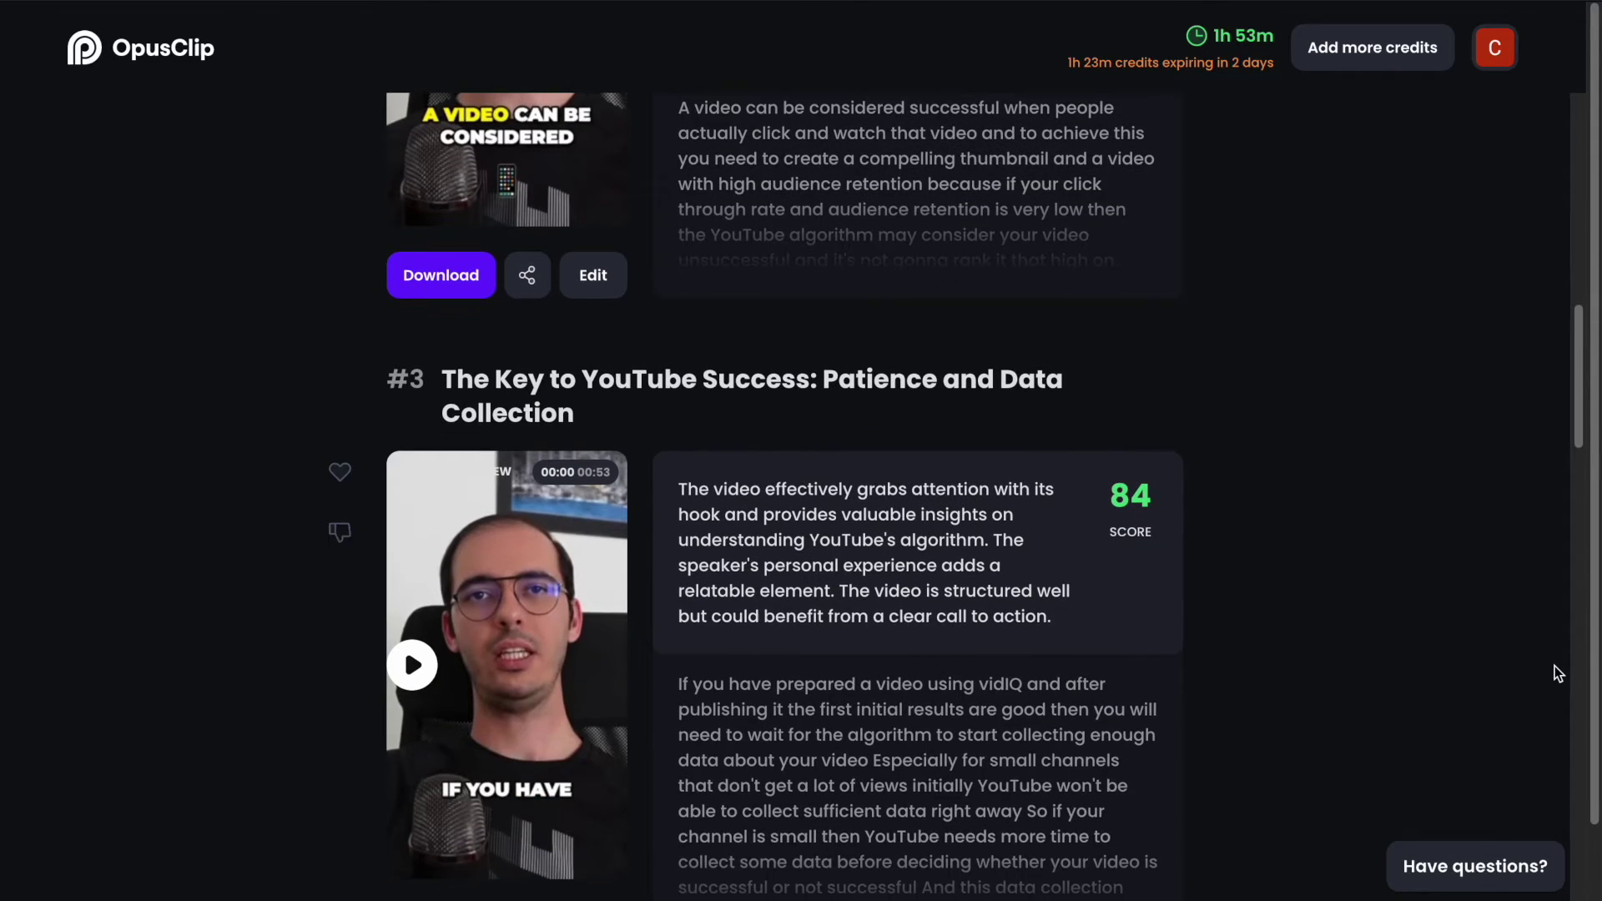
scroll(1555, 665, "down", 4)
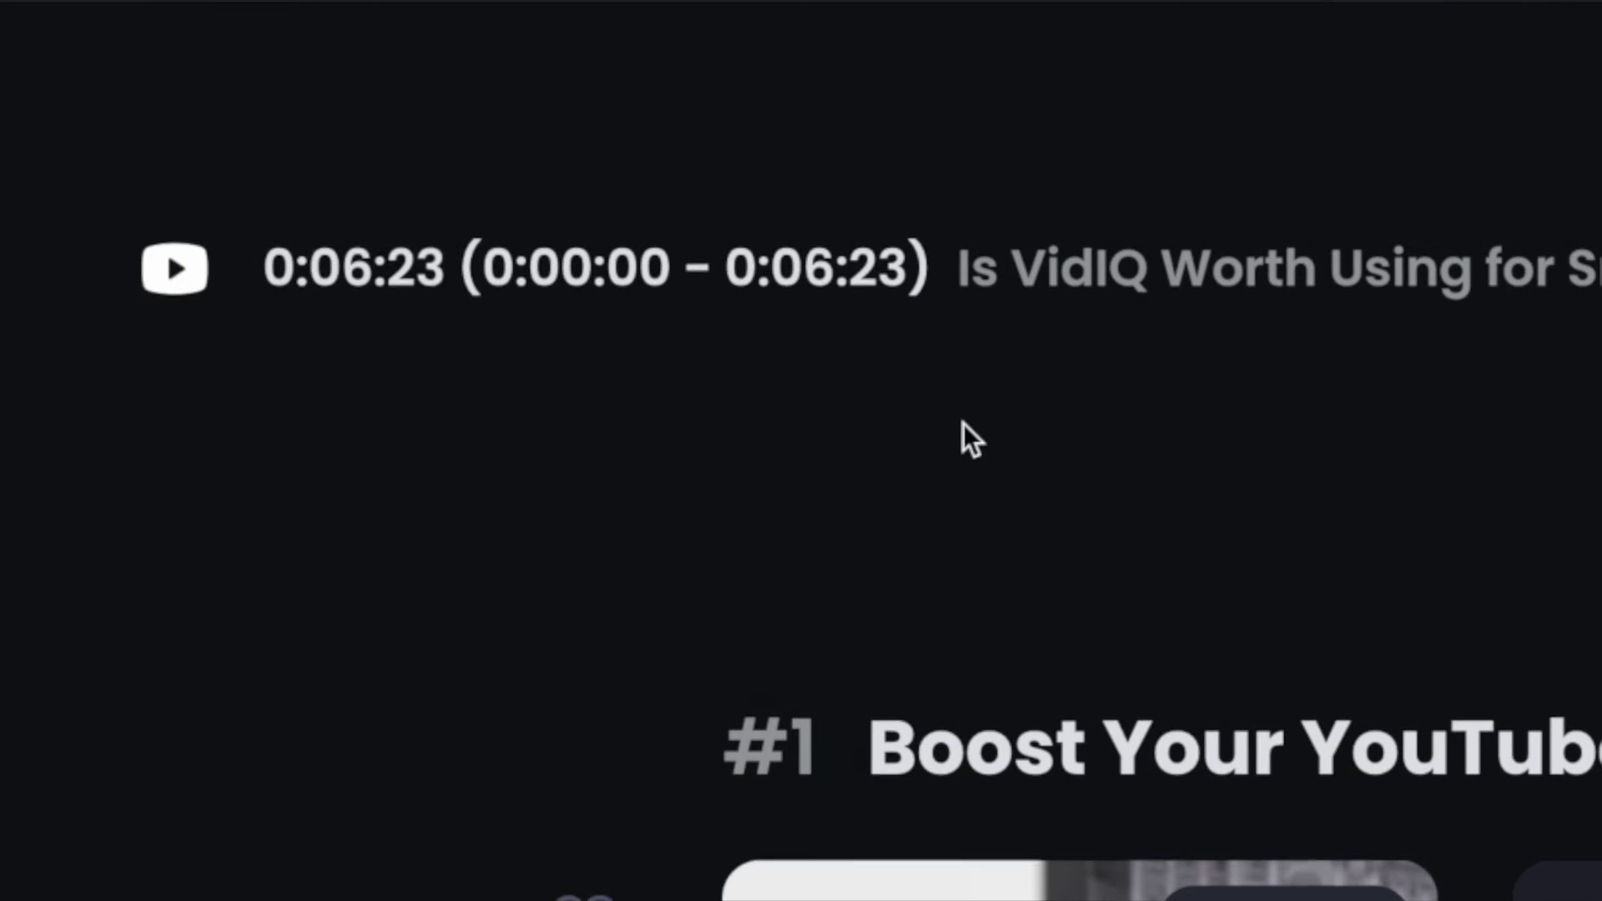
left_click_drag(272, 259, 1315, 251)
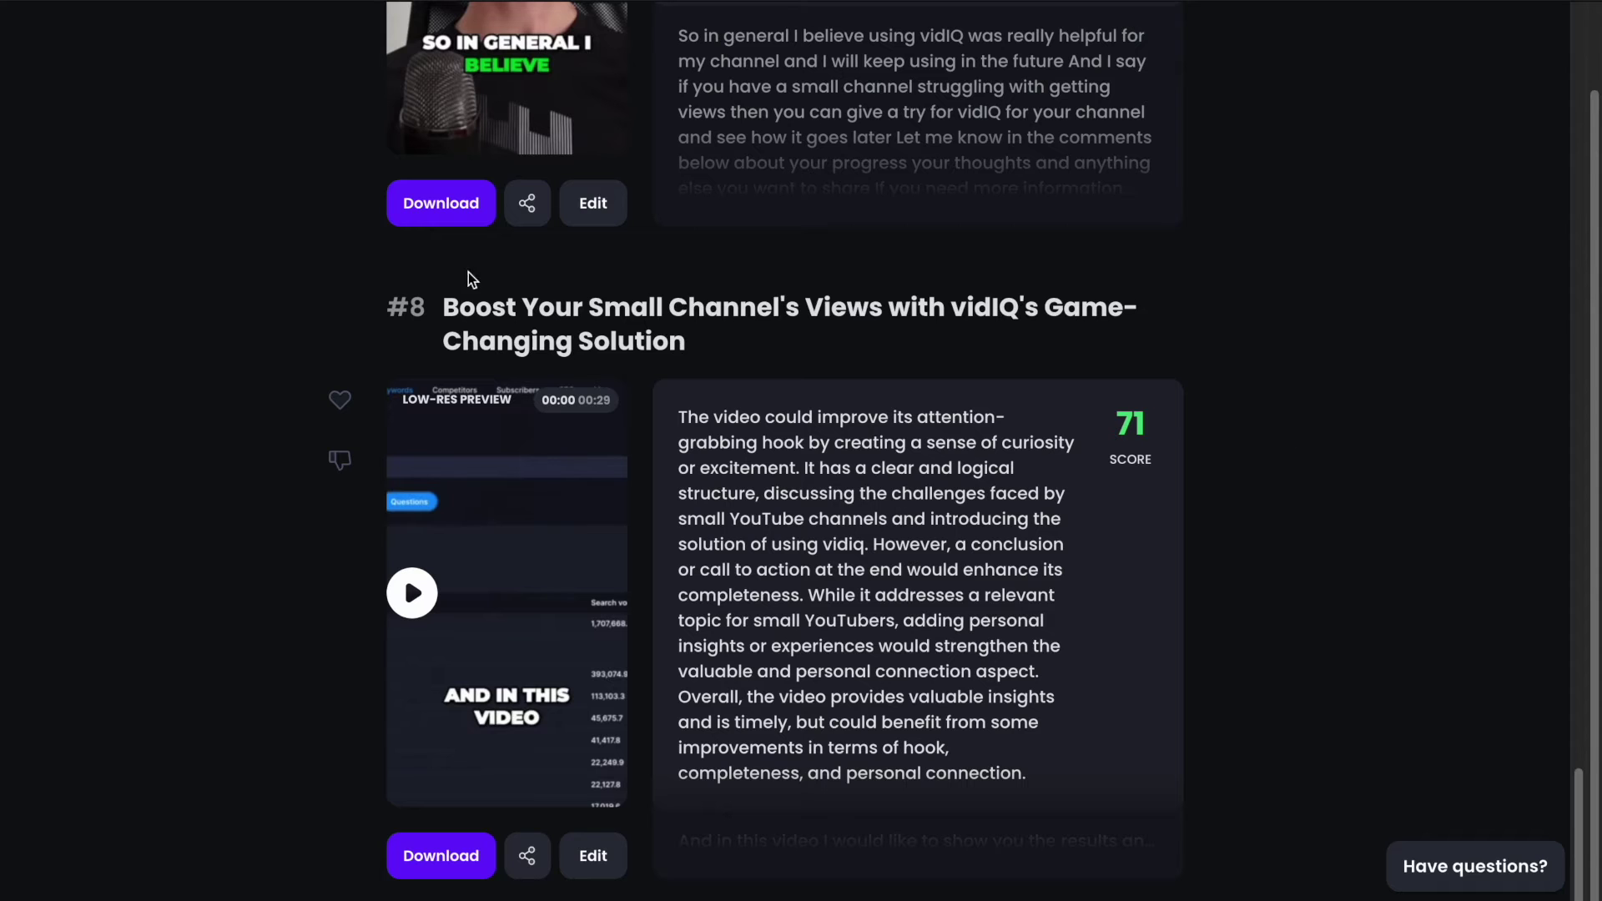
scroll(1341, 322, "up", 20)
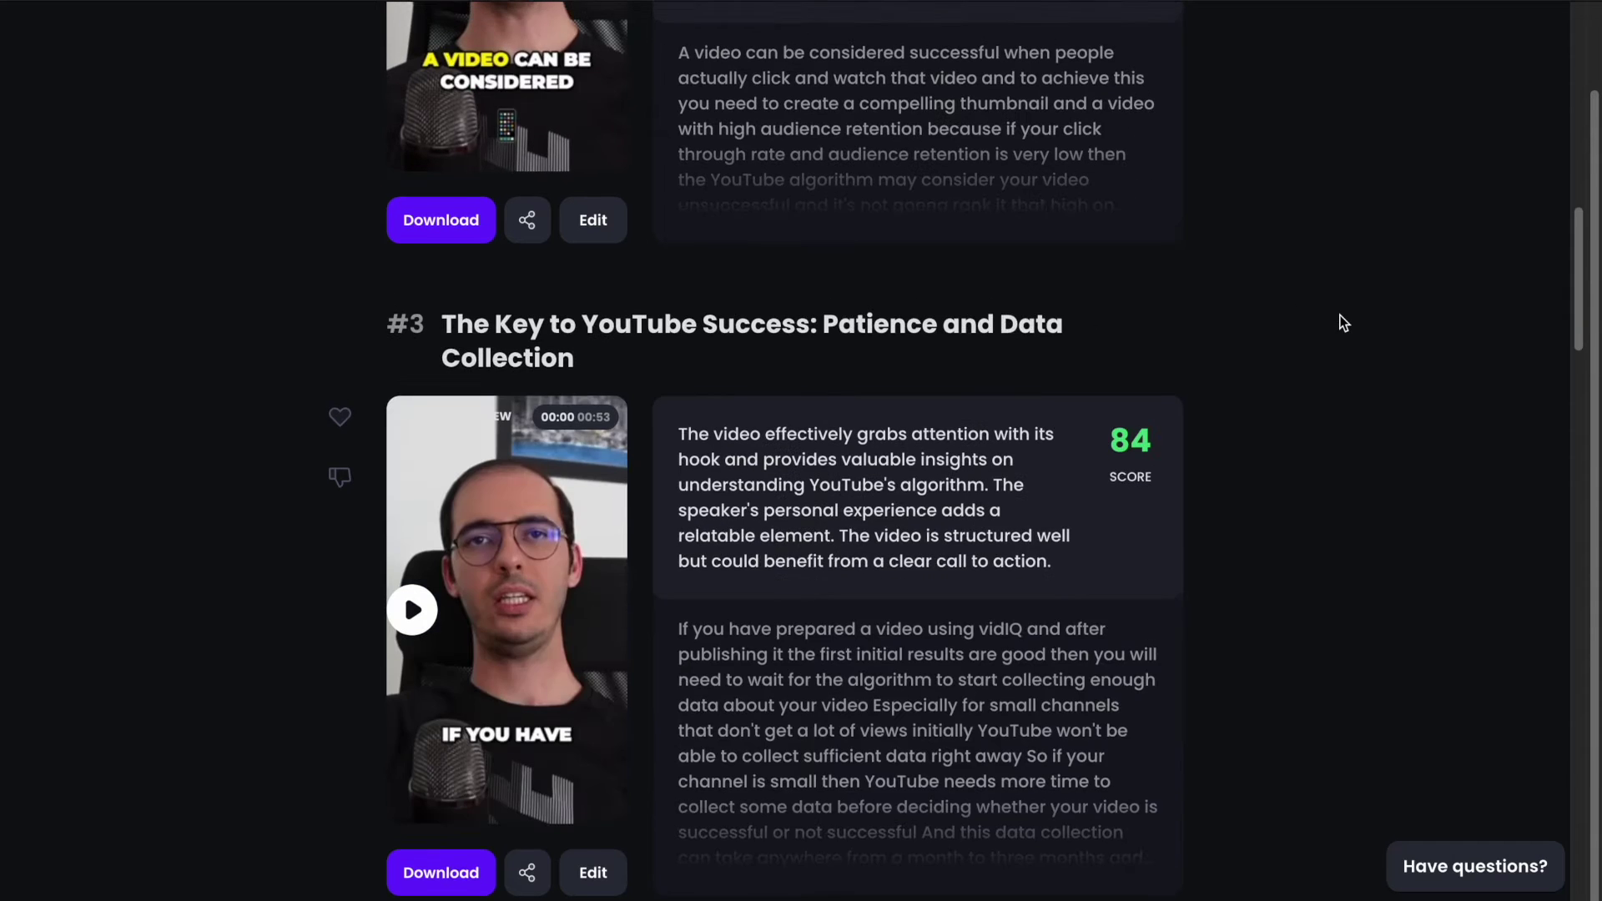
scroll(1343, 323, "up", 1)
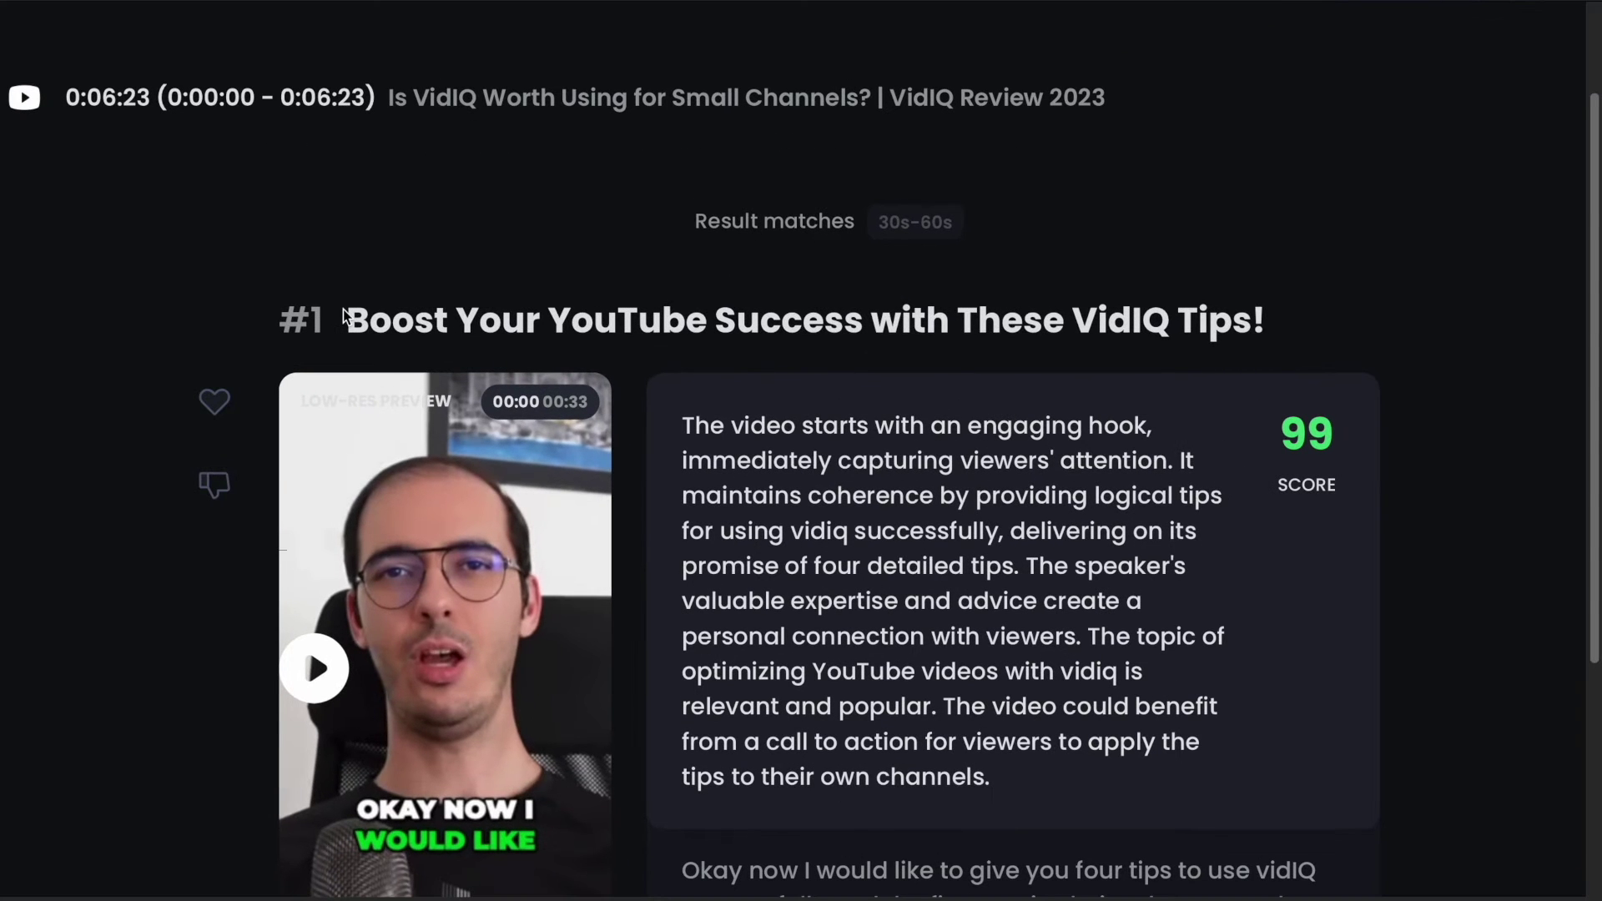
Read clip #1's title and score explanation, then play its 0:33 preview.
left_click_drag(342, 309, 1168, 403)
left_click_drag(680, 426, 1022, 803)
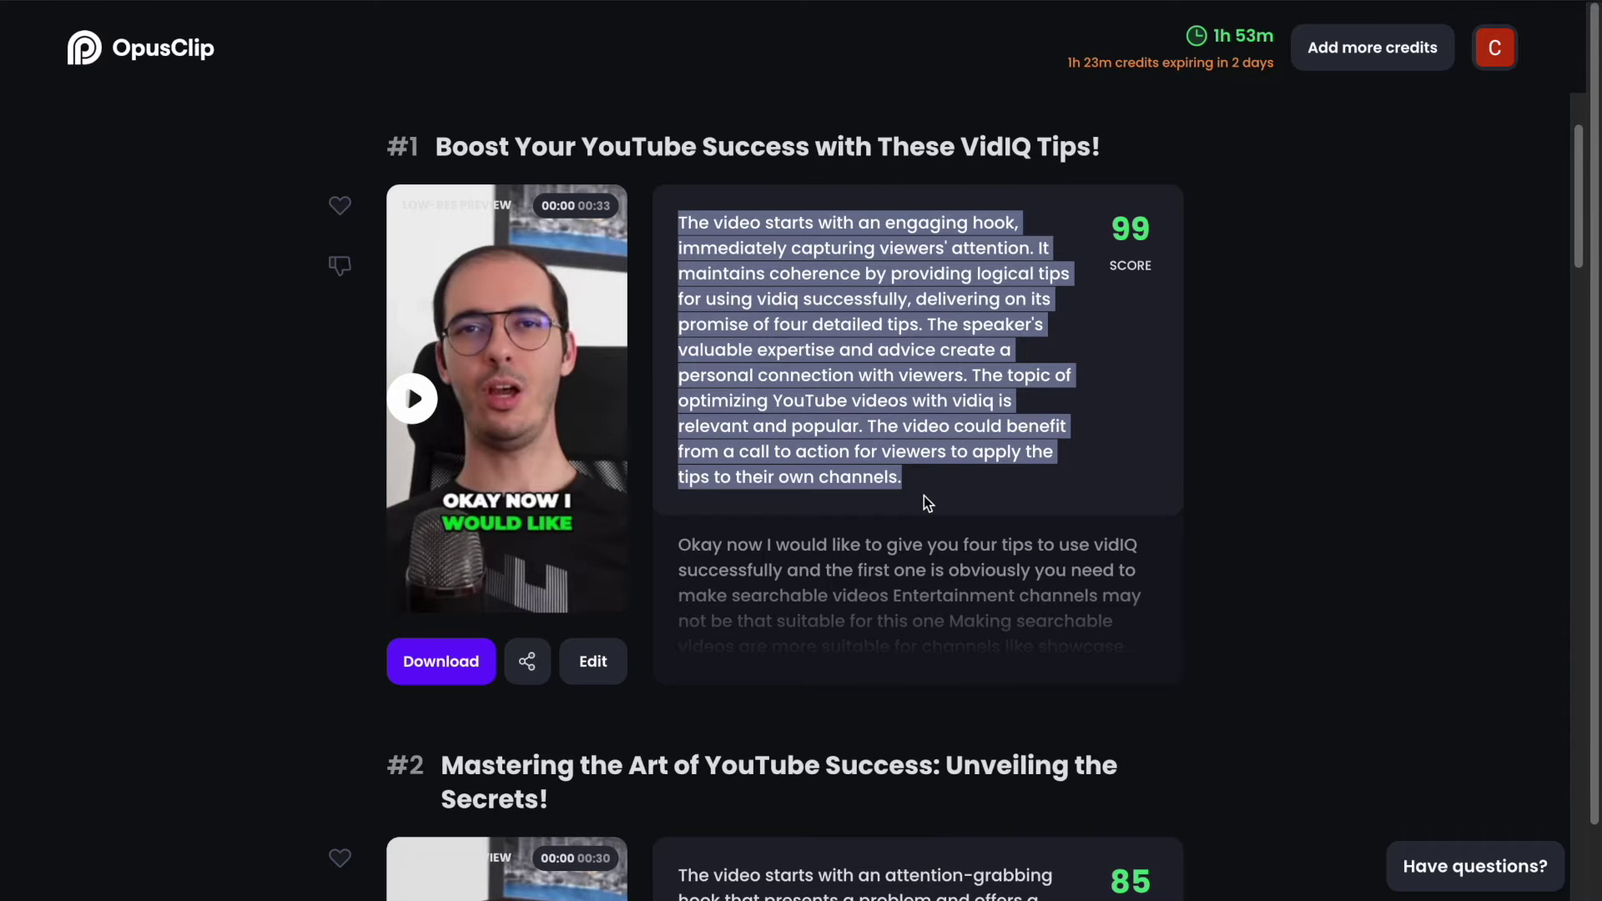
left_click(924, 500)
scroll(540, 265, "down", 1)
left_click_drag(678, 210, 971, 486)
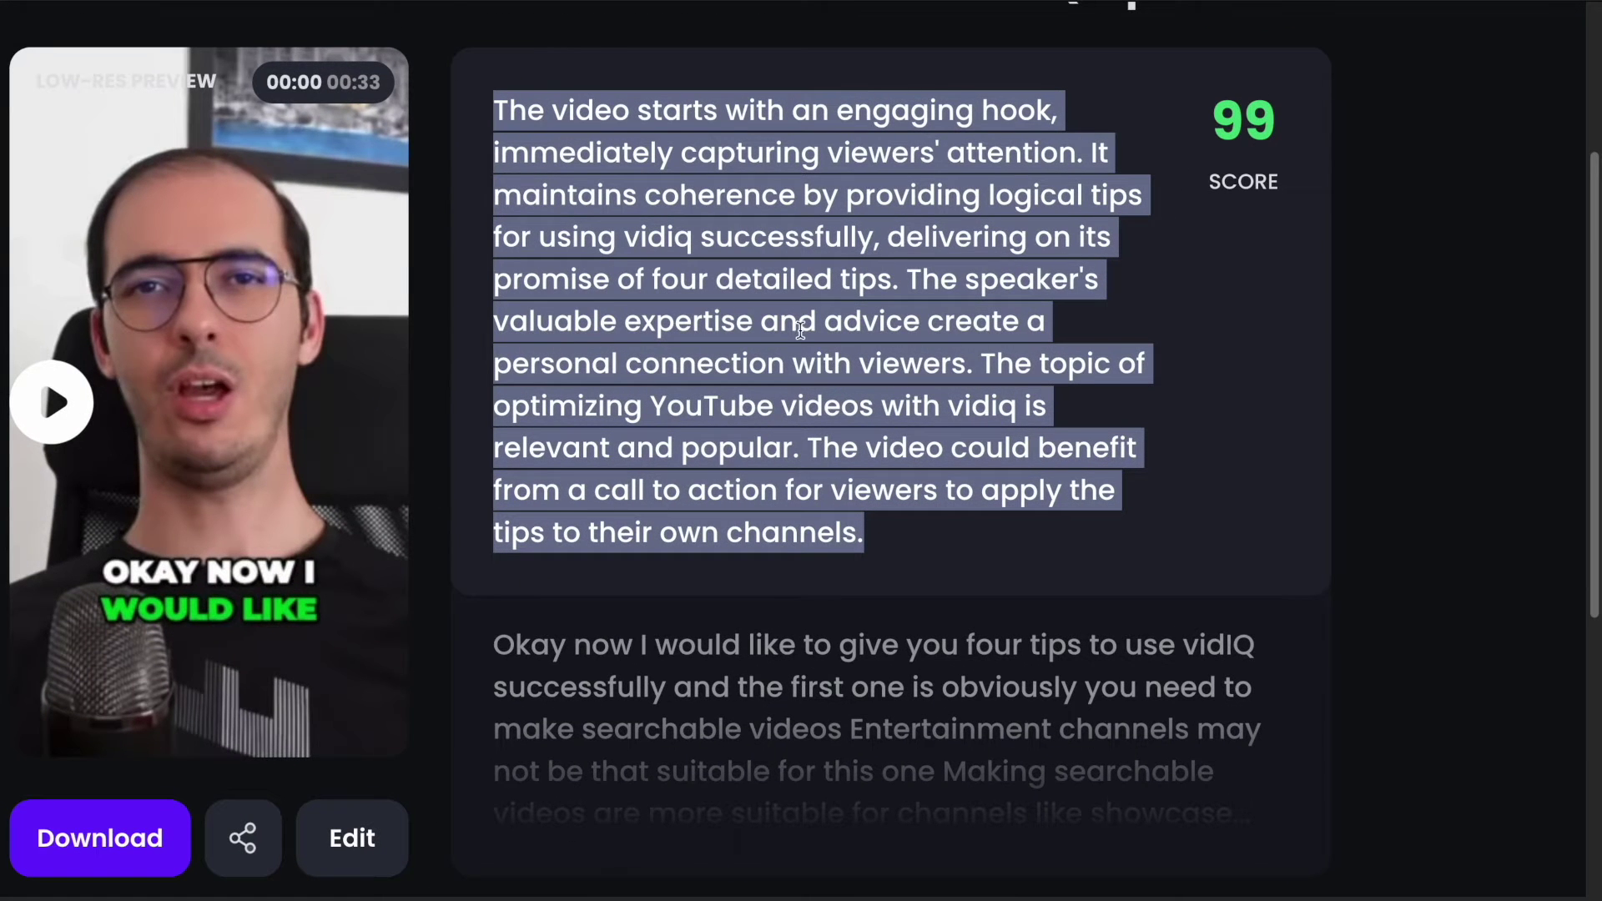
left_click(799, 330)
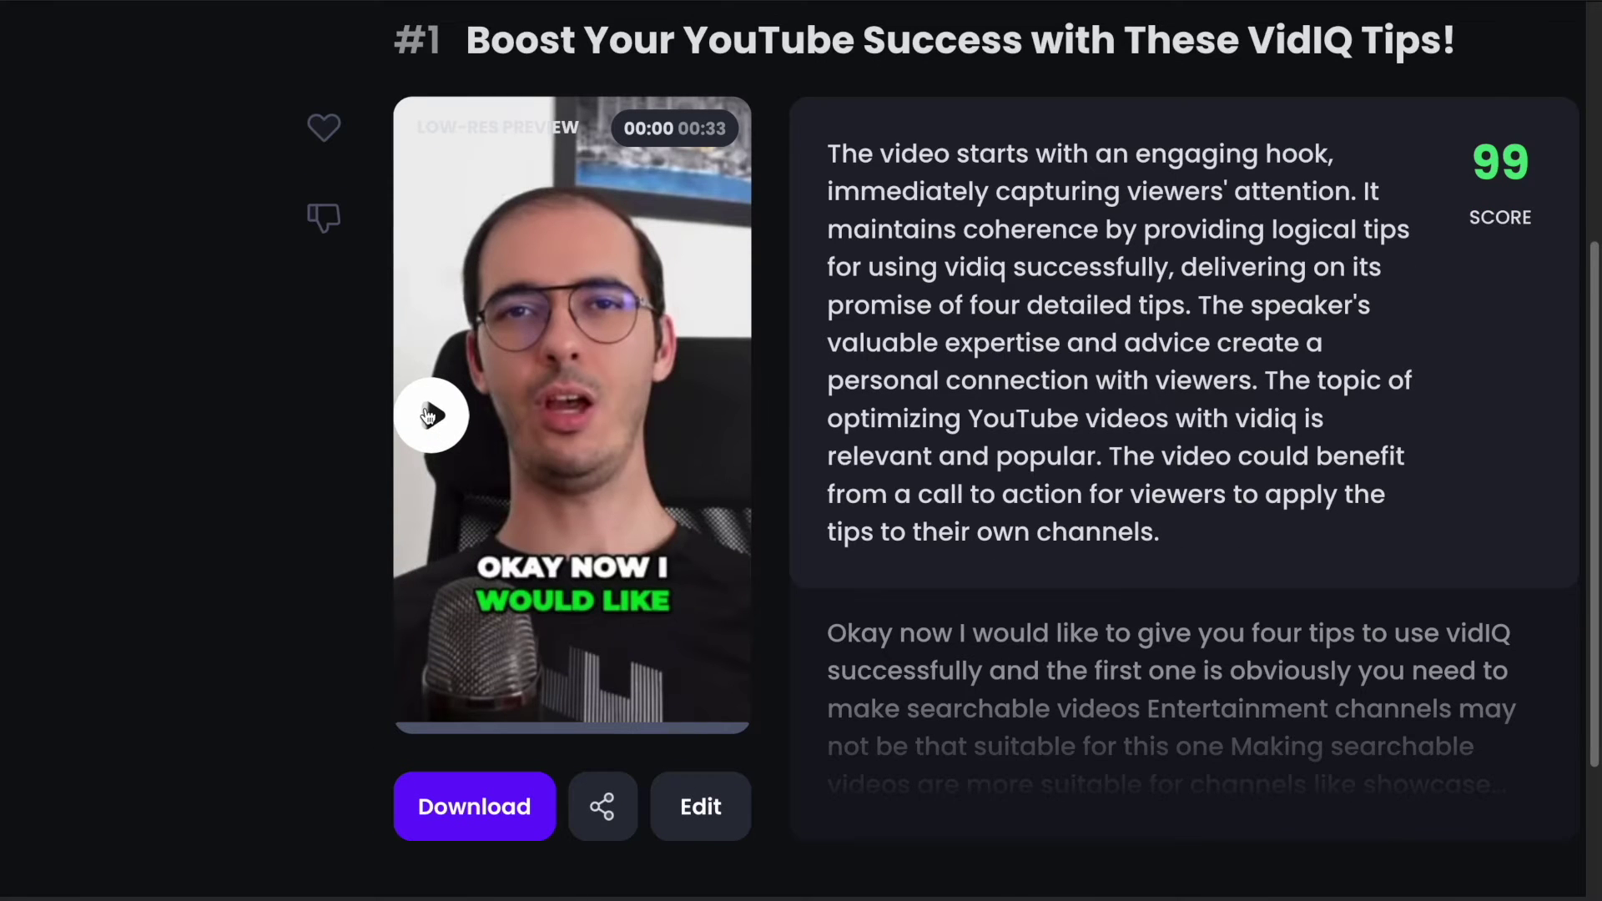
left_click(428, 415)
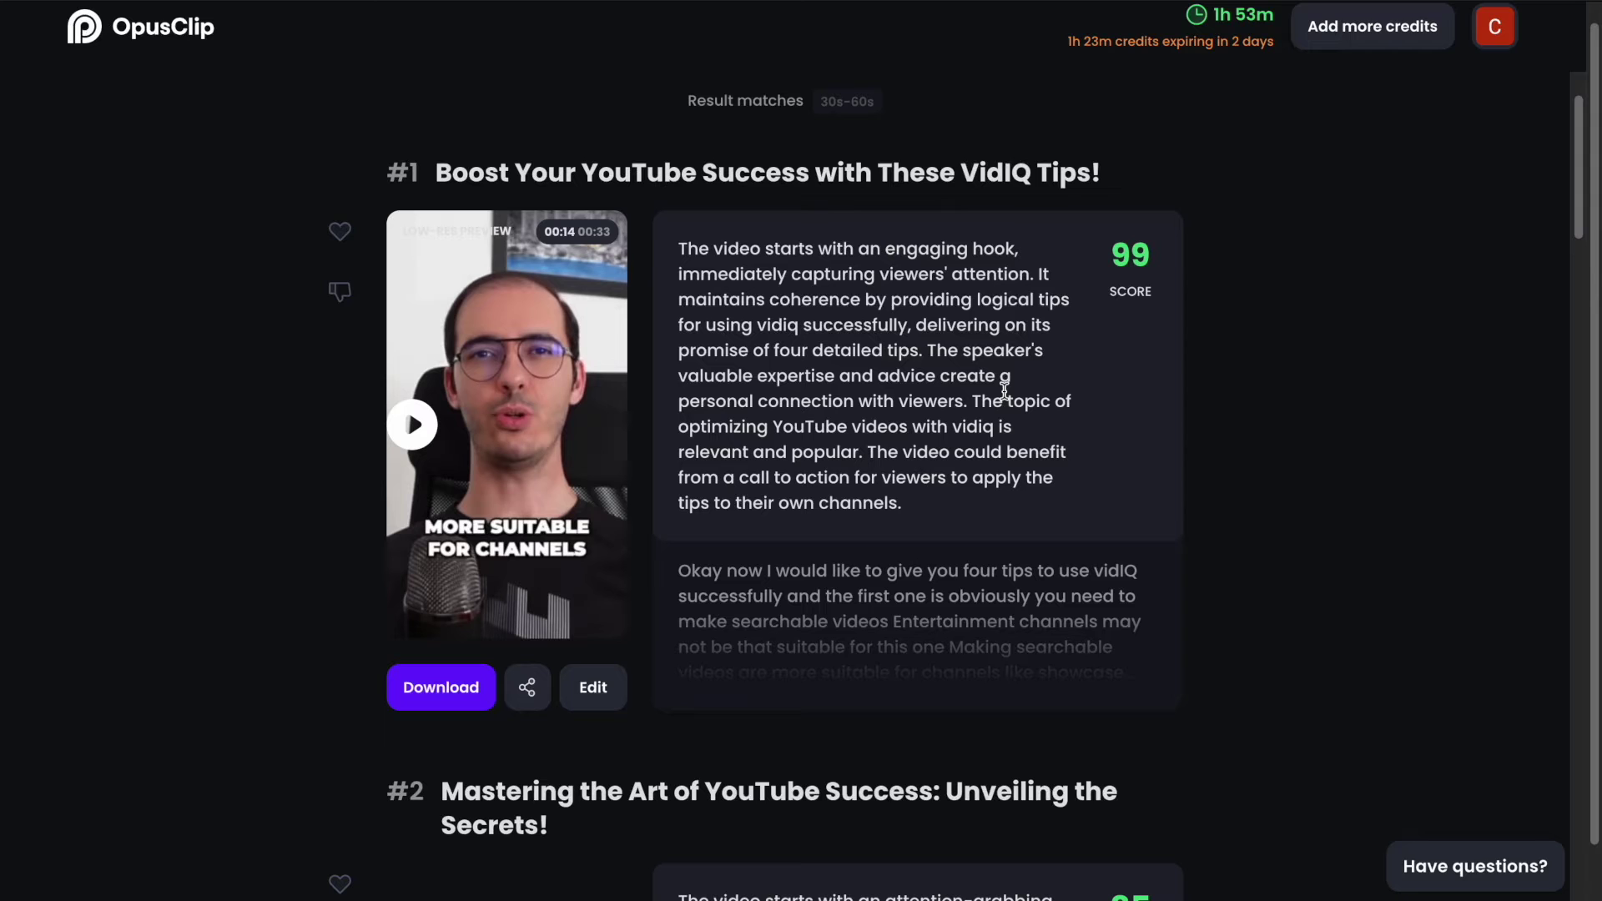
In clip #1's editor, colour 'you four tips to use' yellow and jump the timeline to about 11.7 seconds.
left_click(594, 692)
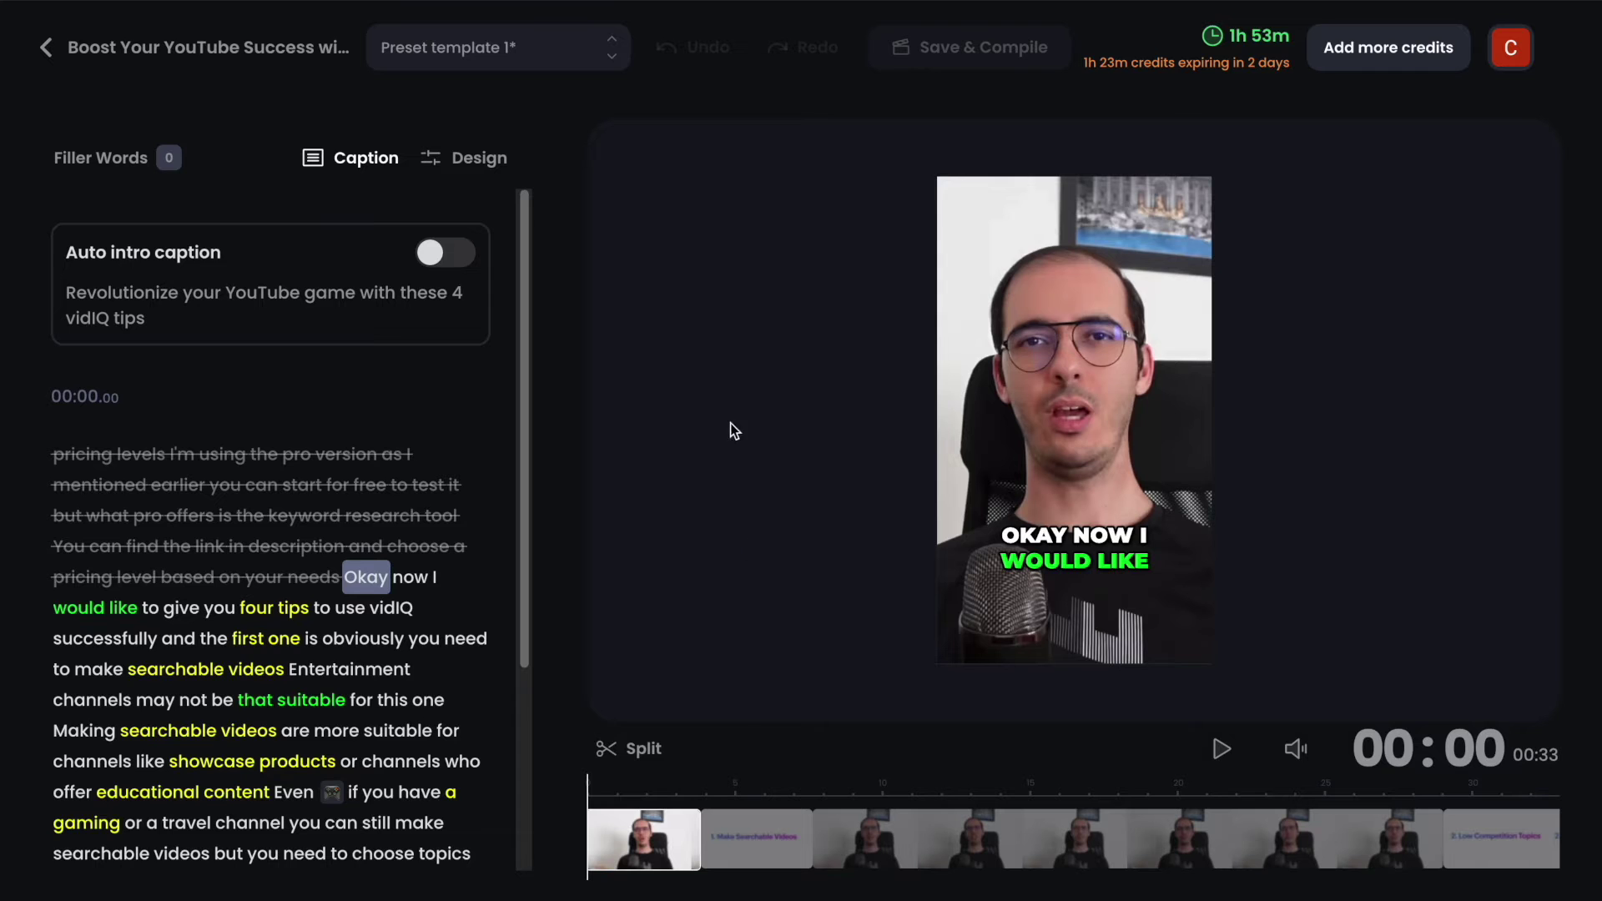
scroll(461, 484, "down", 4)
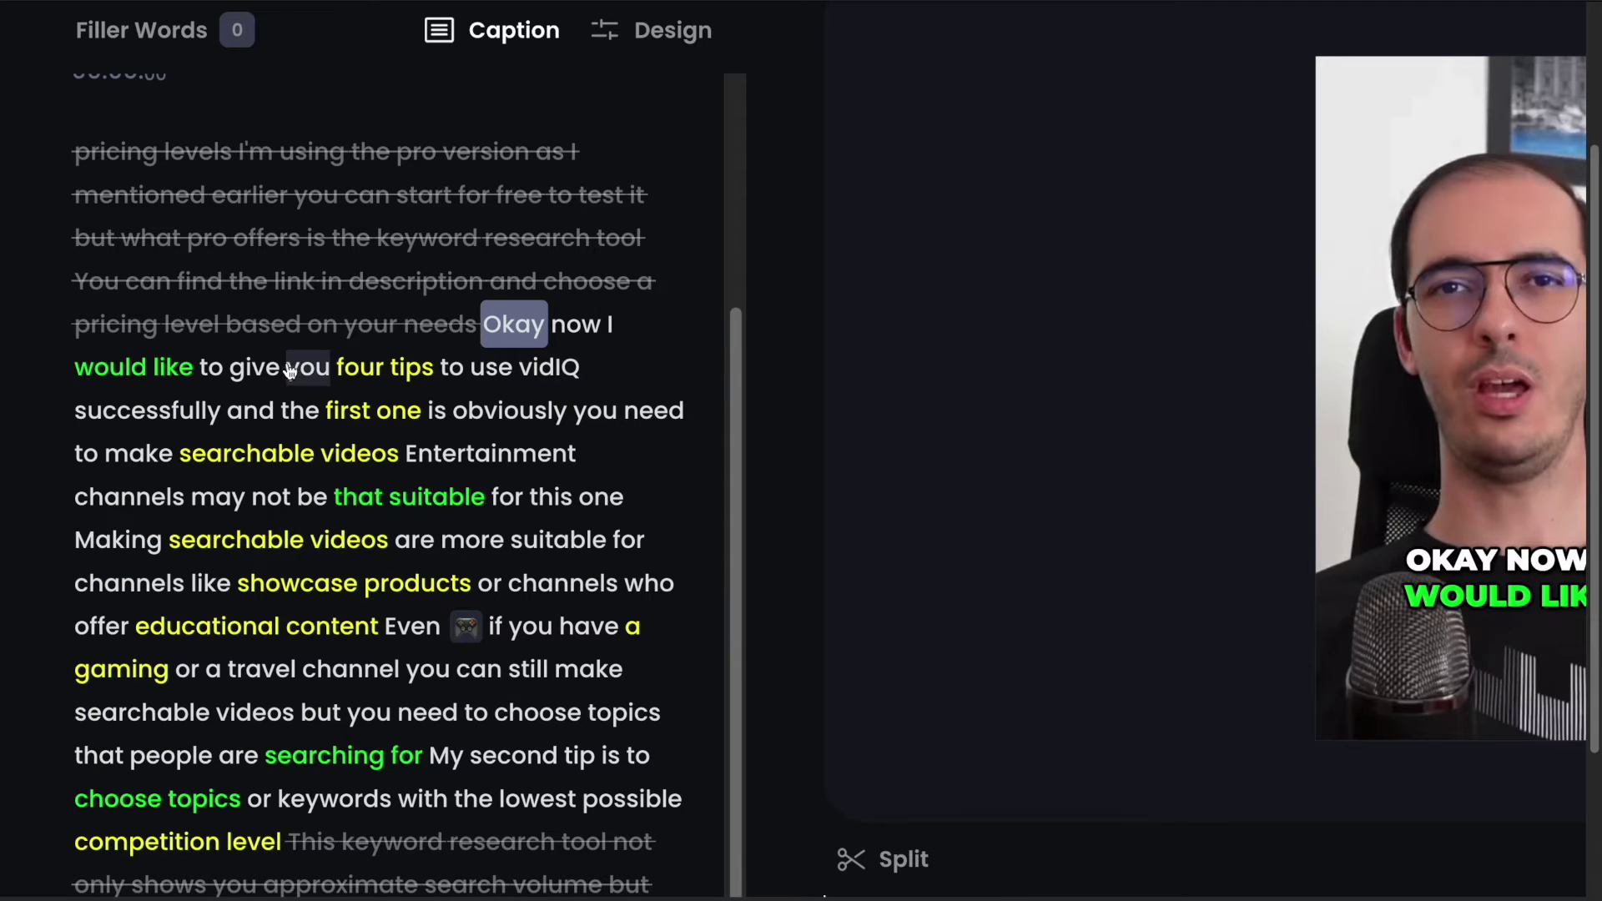
left_click_drag(501, 368, 511, 365)
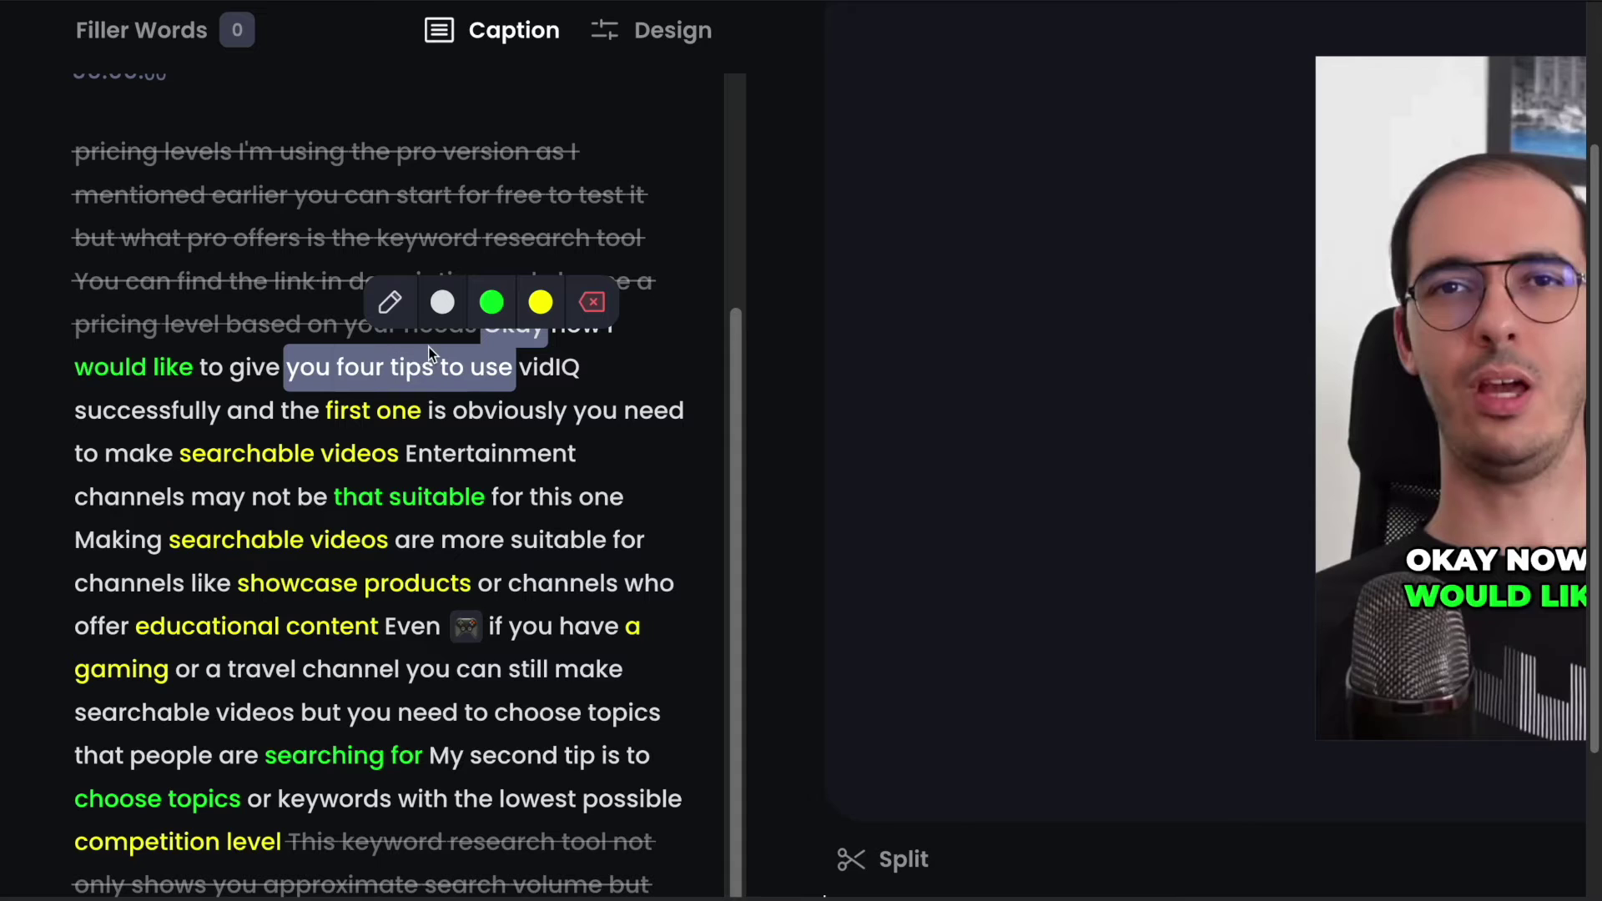
left_click(541, 302)
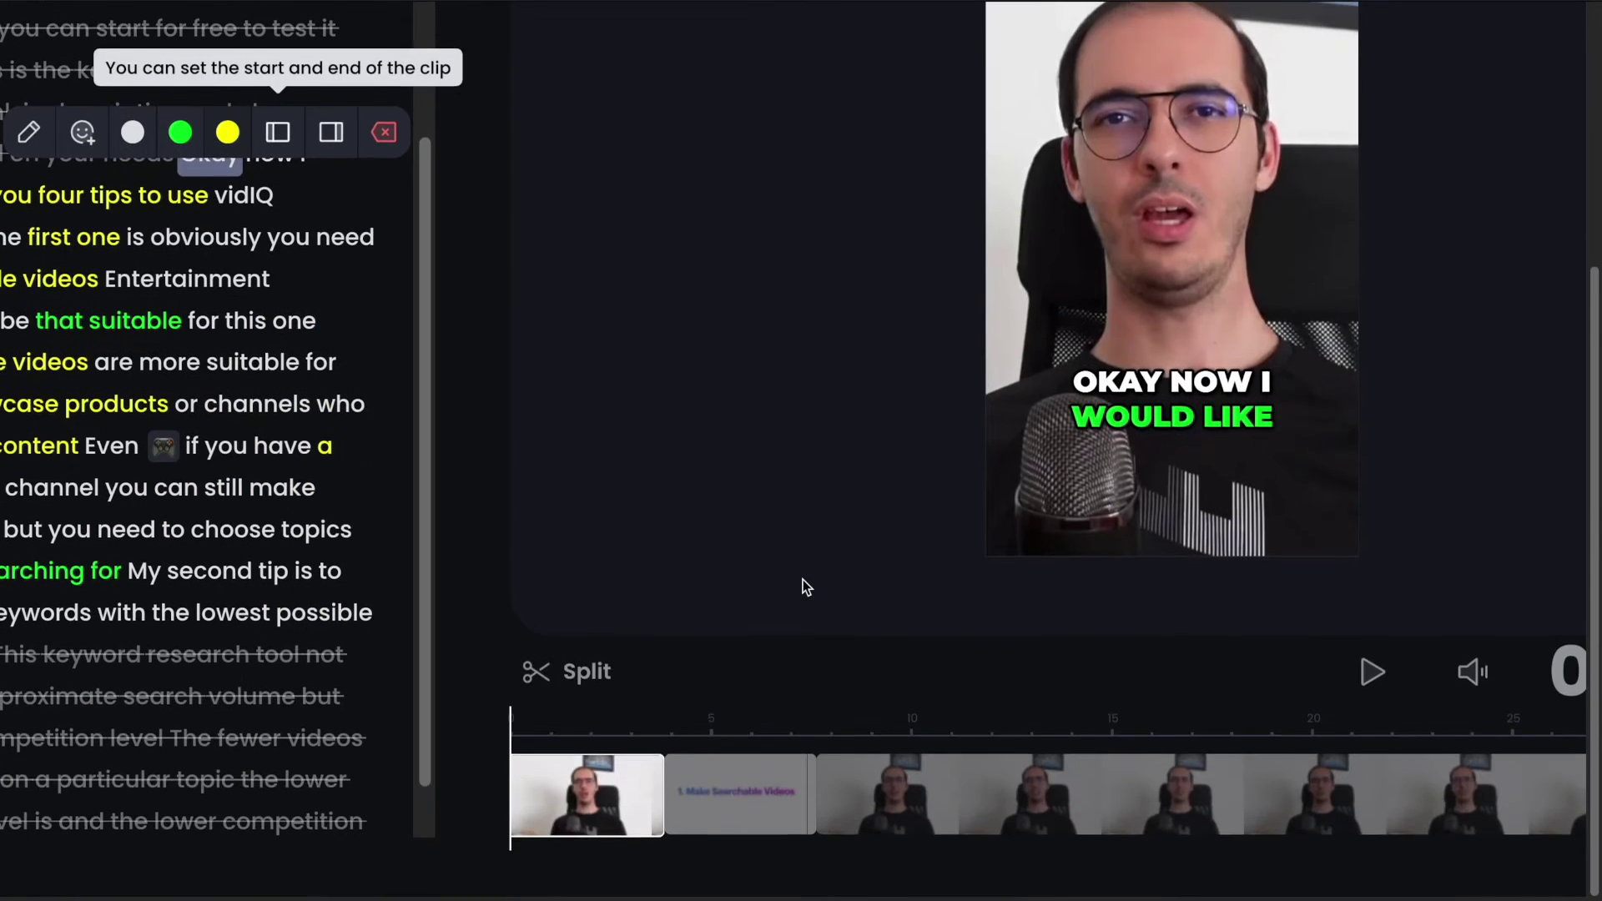
left_click(848, 749)
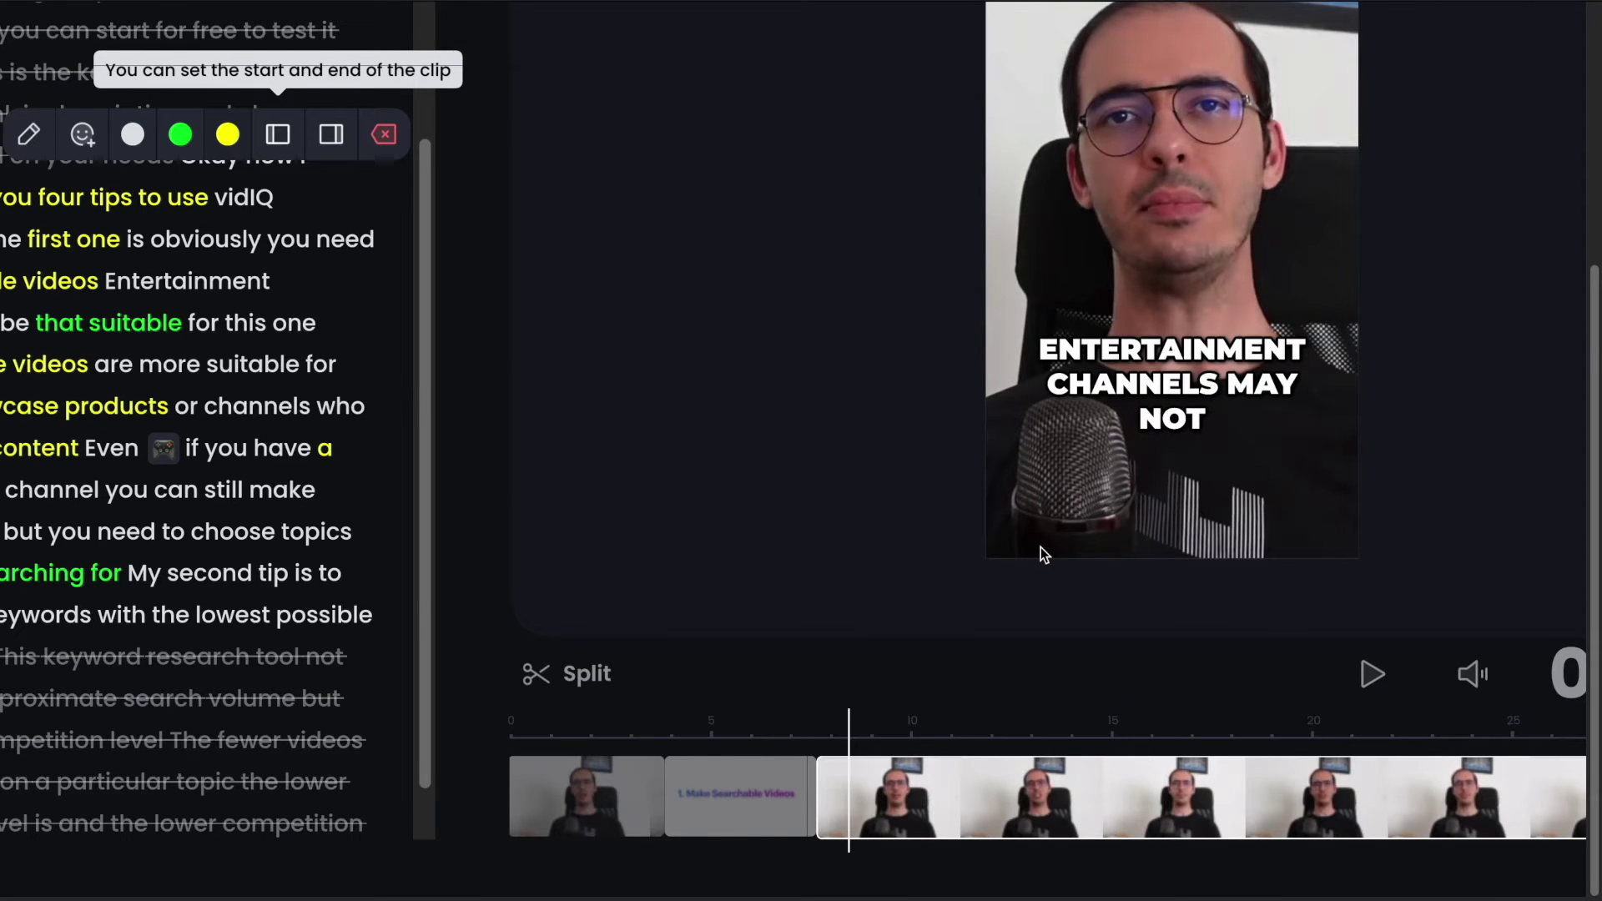
left_click(979, 761)
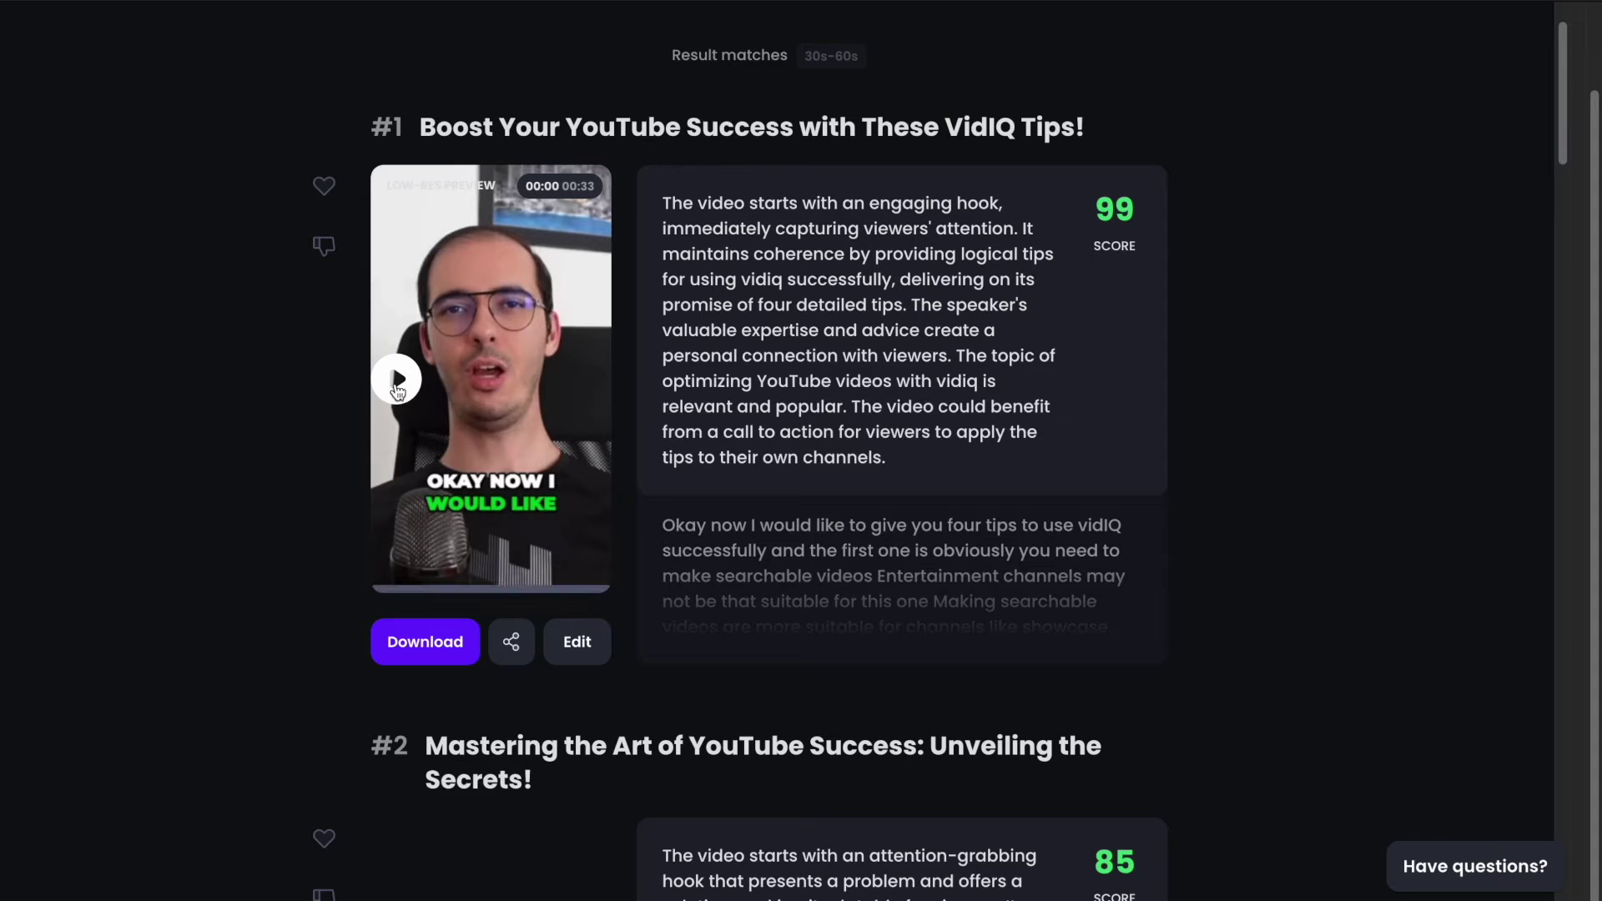
Scroll through results #2 and #3 and bring up auto-post sharing for clip #3.
scroll(417, 397, "down", 6)
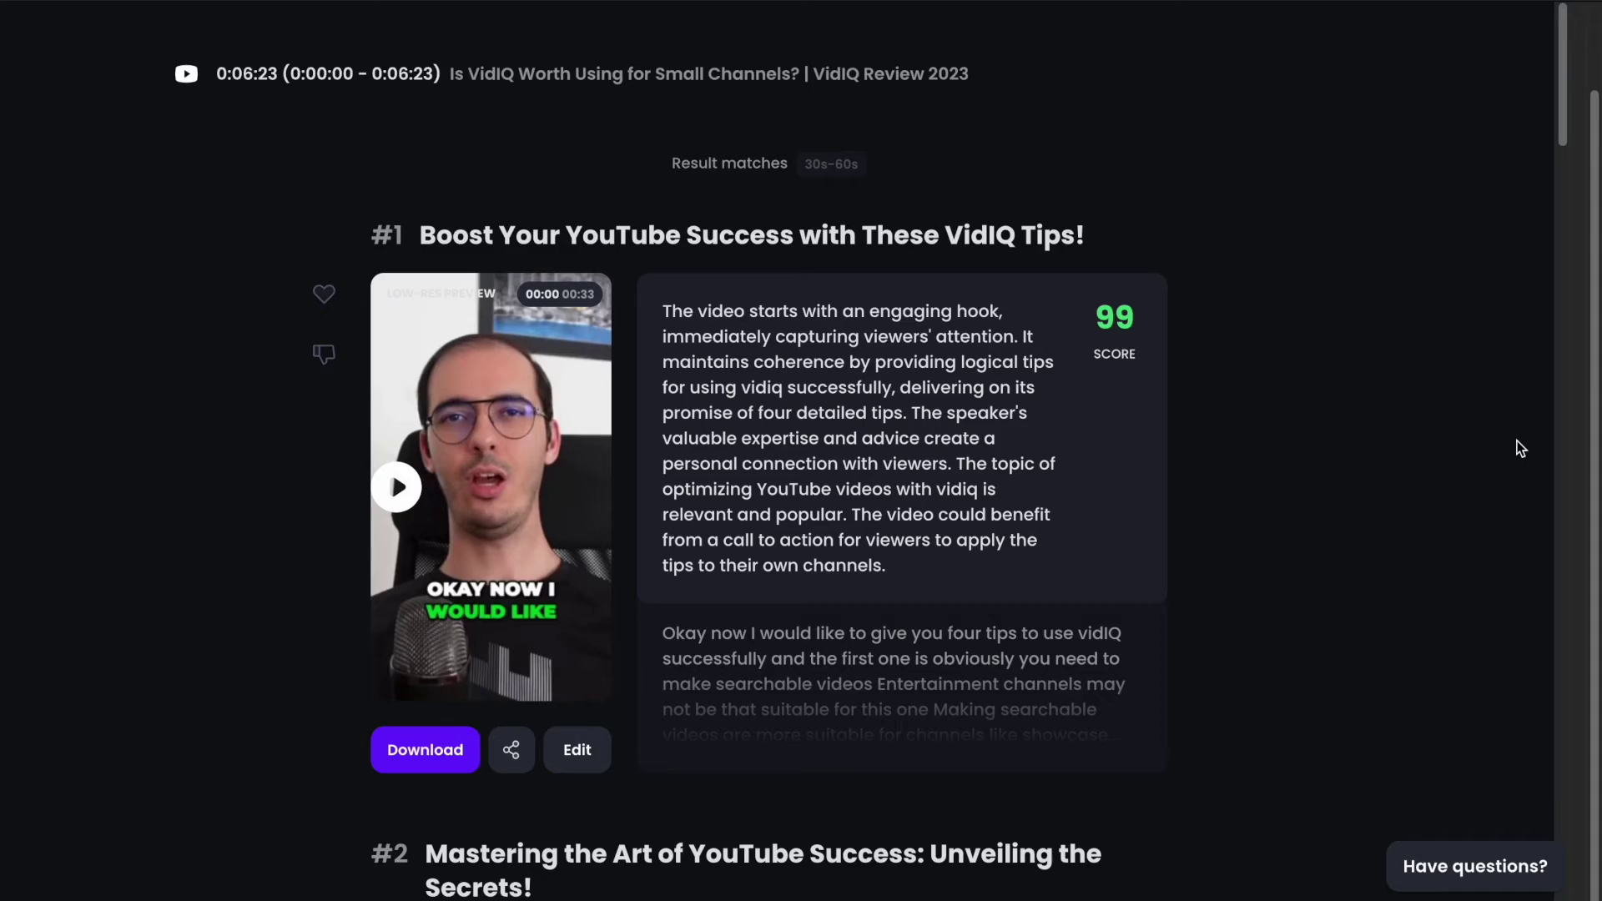
scroll(1517, 441, "down", 8)
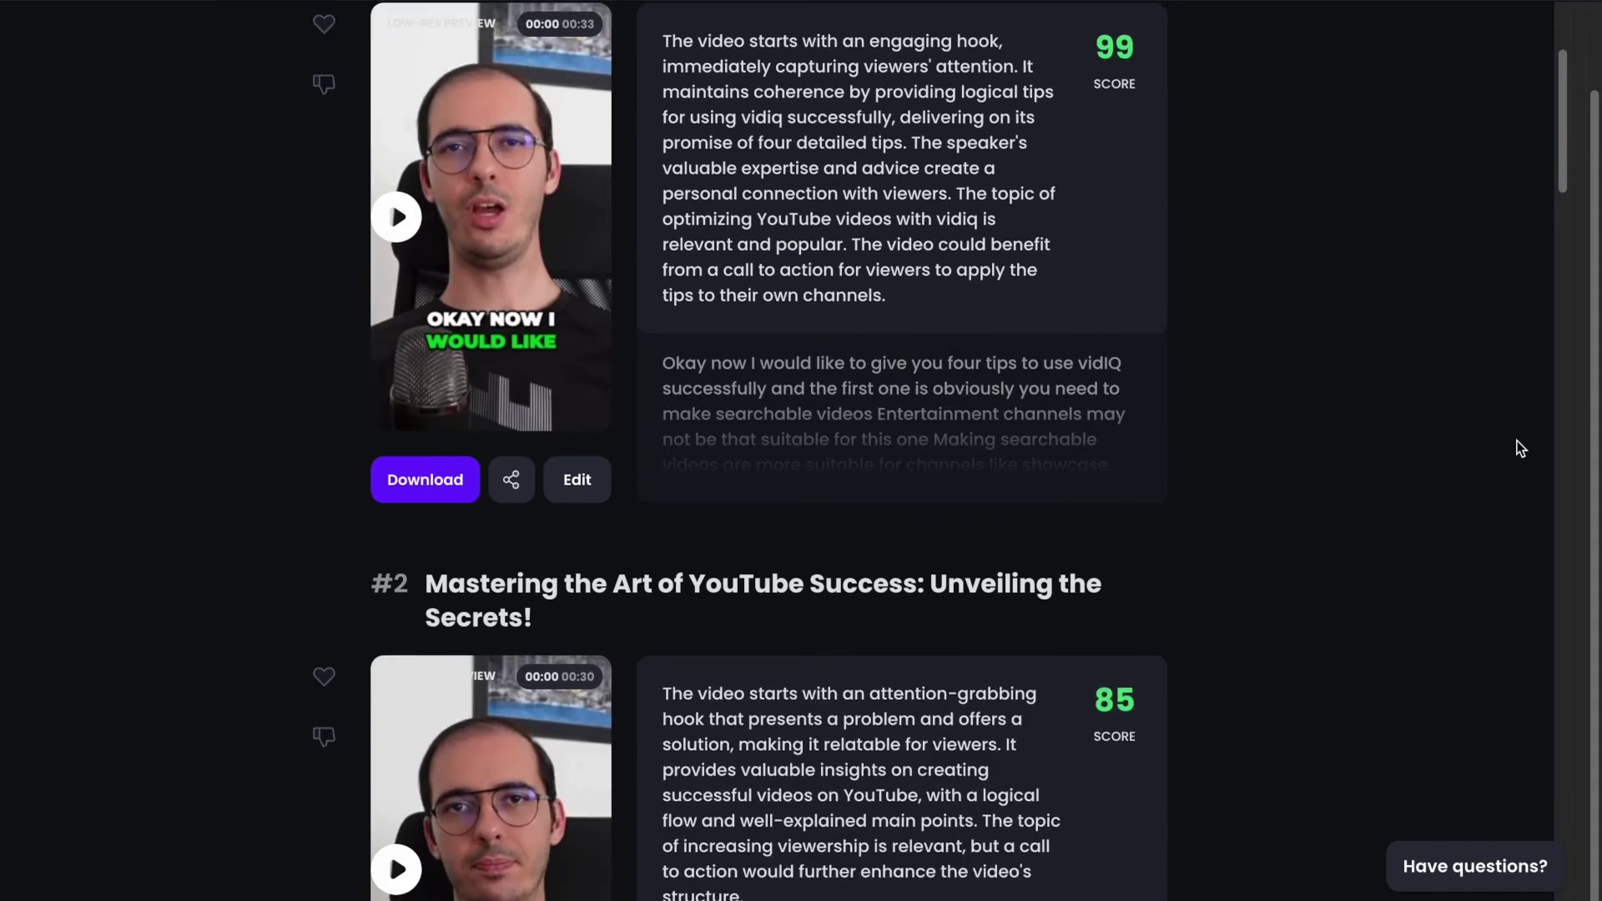
scroll(1516, 441, "down", 6)
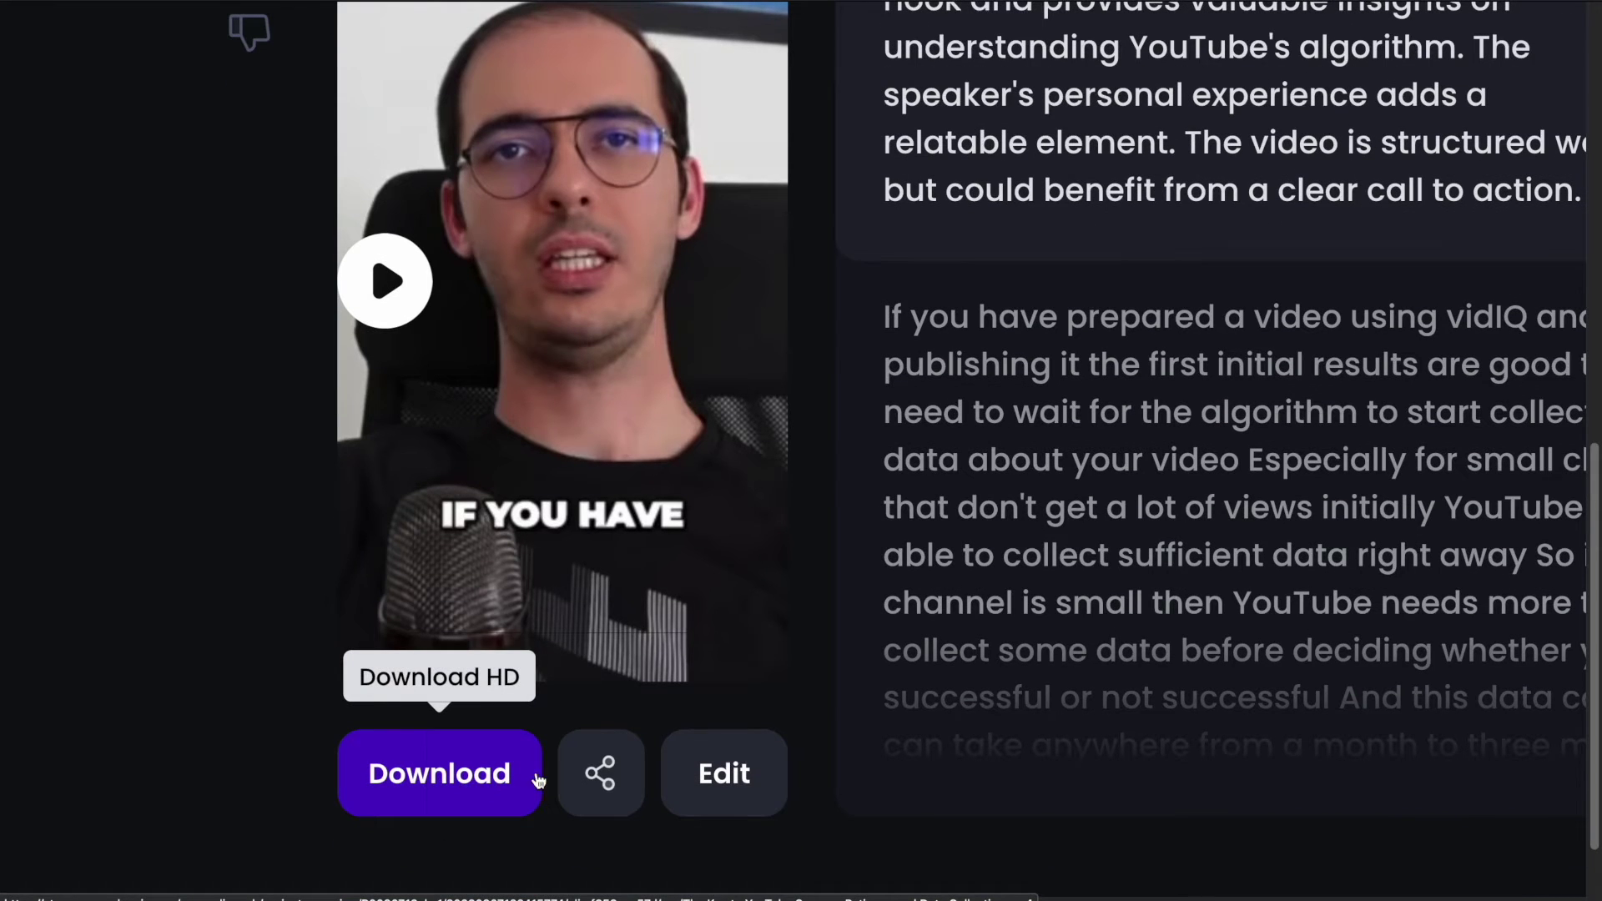
left_click(603, 773)
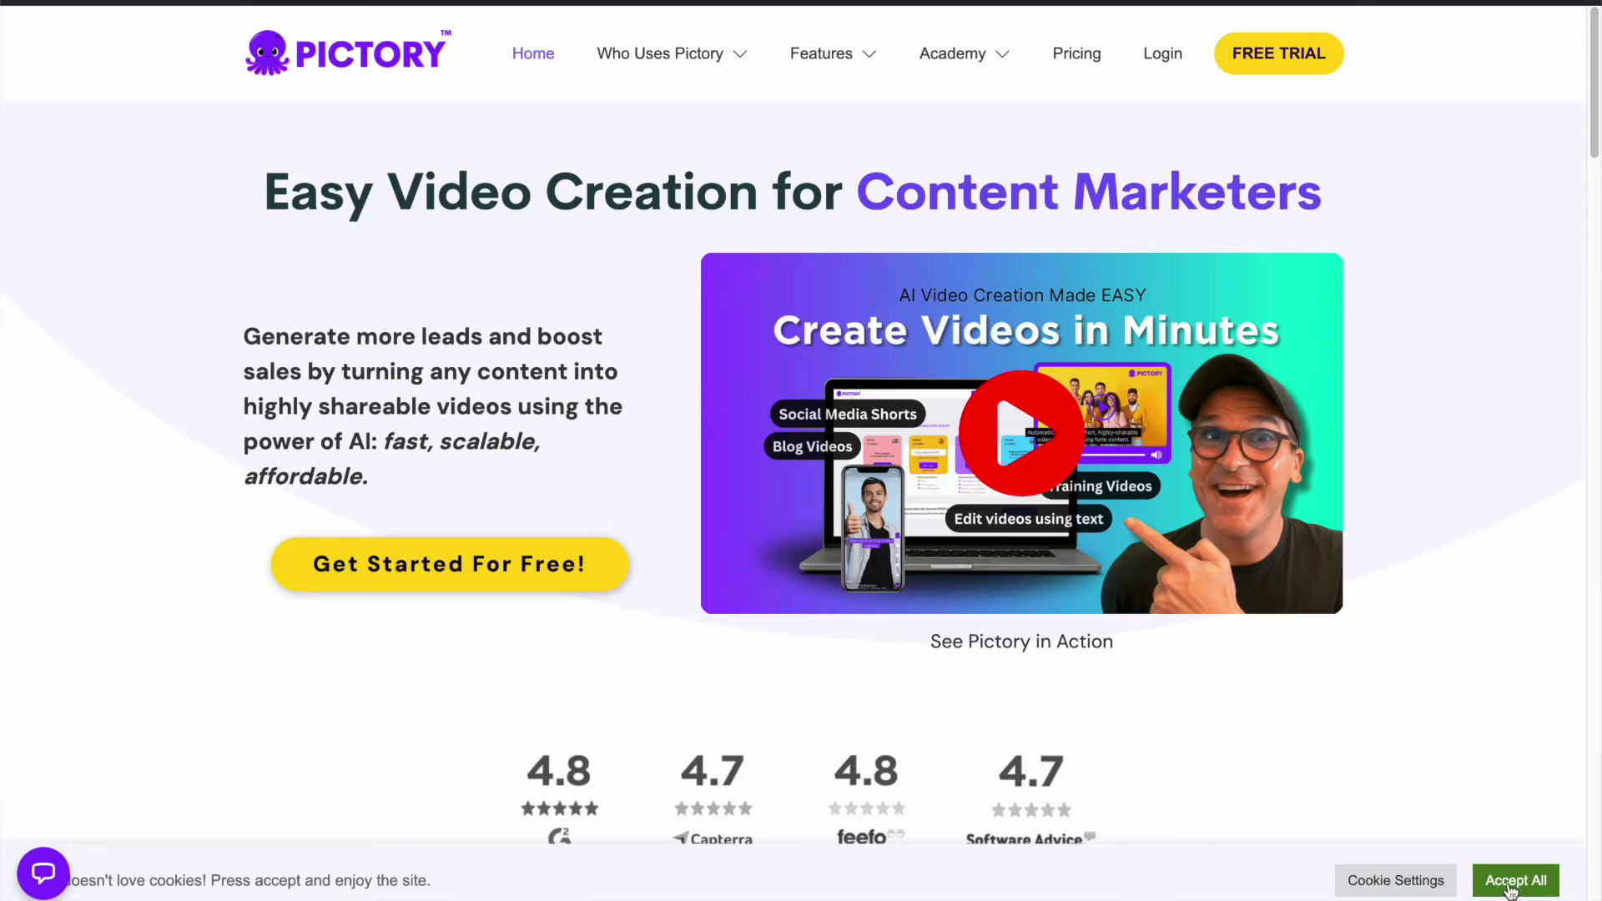
Accept Pictory's cookies, scroll the homepage and look over the Who Uses Pictory and Features menus.
left_click(1502, 876)
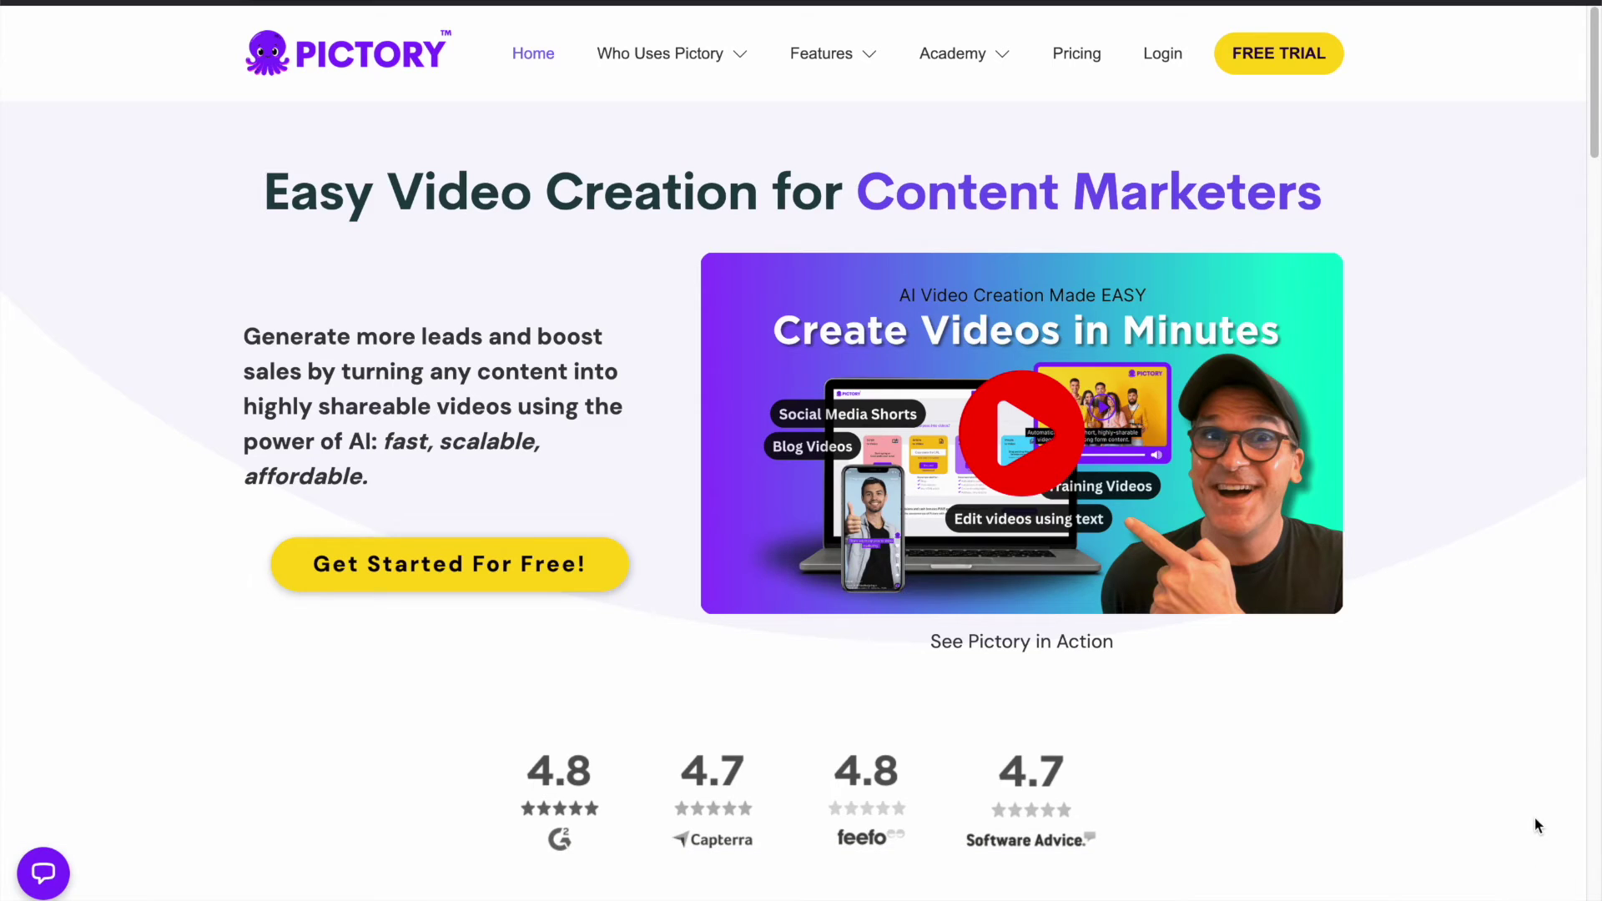
scroll(1574, 897, "down", 9)
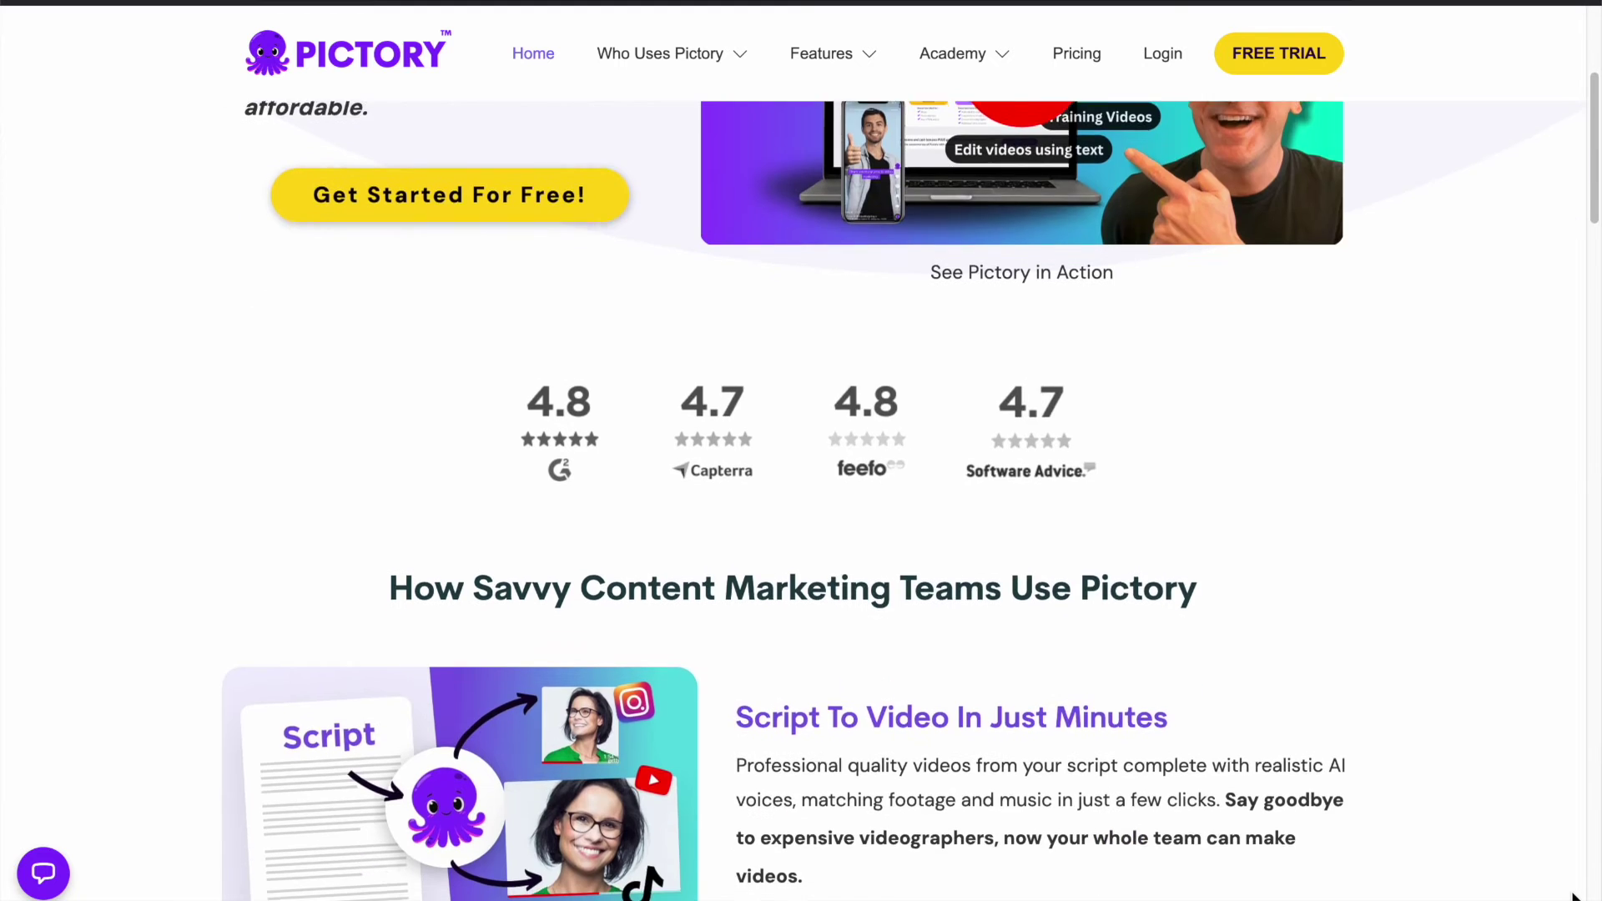
scroll(1573, 897, "down", 1)
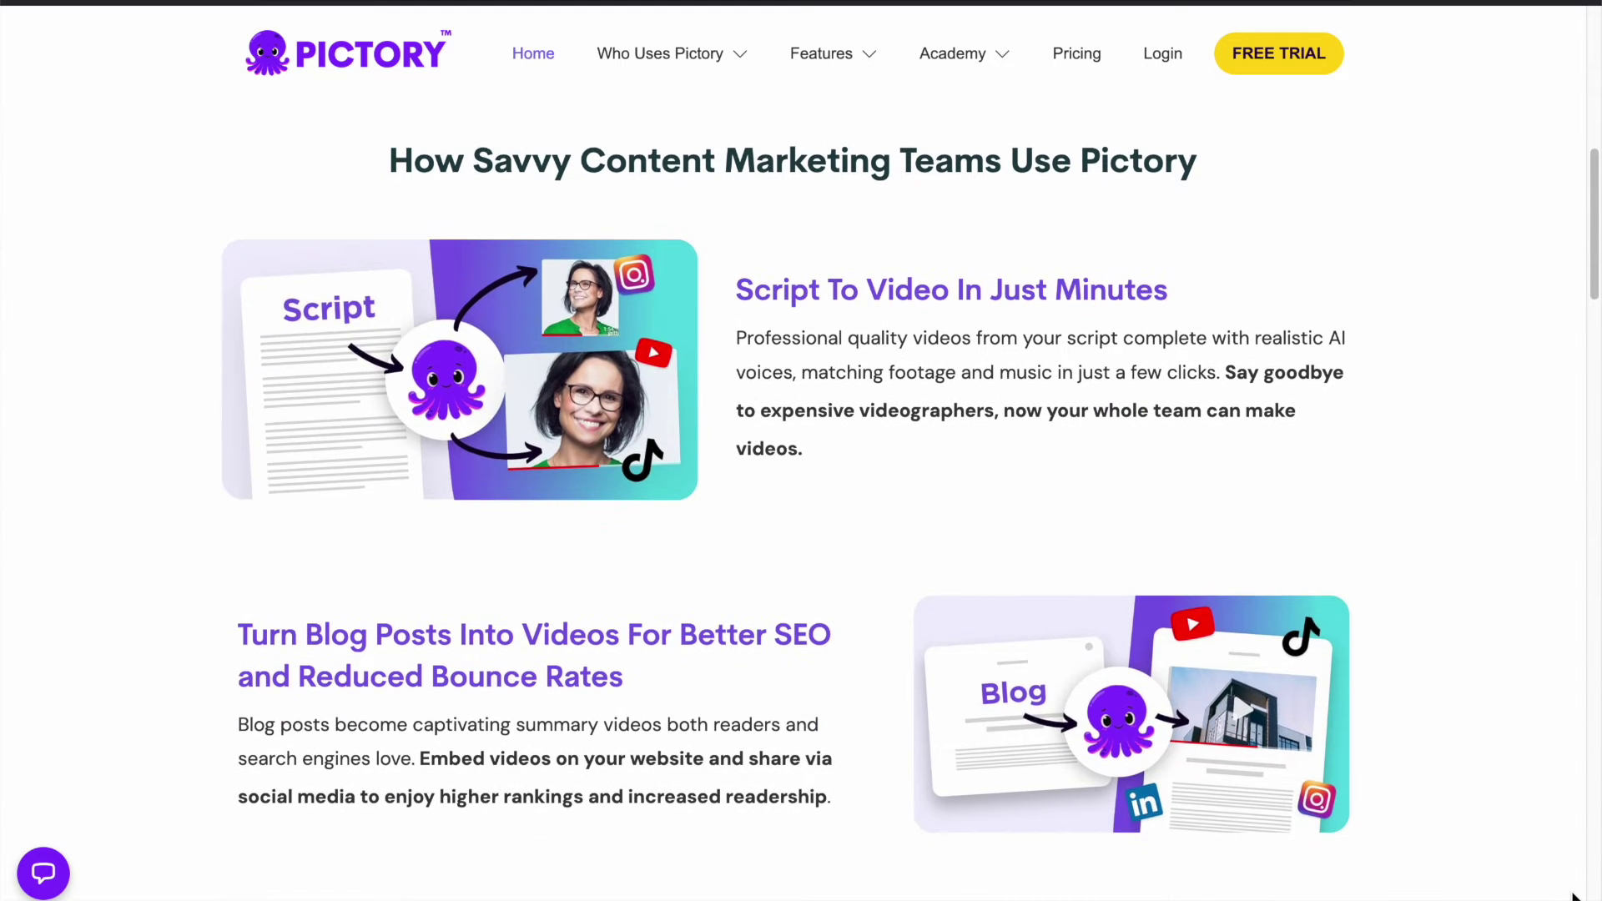
mouse_move(734, 65)
mouse_move(662, 118)
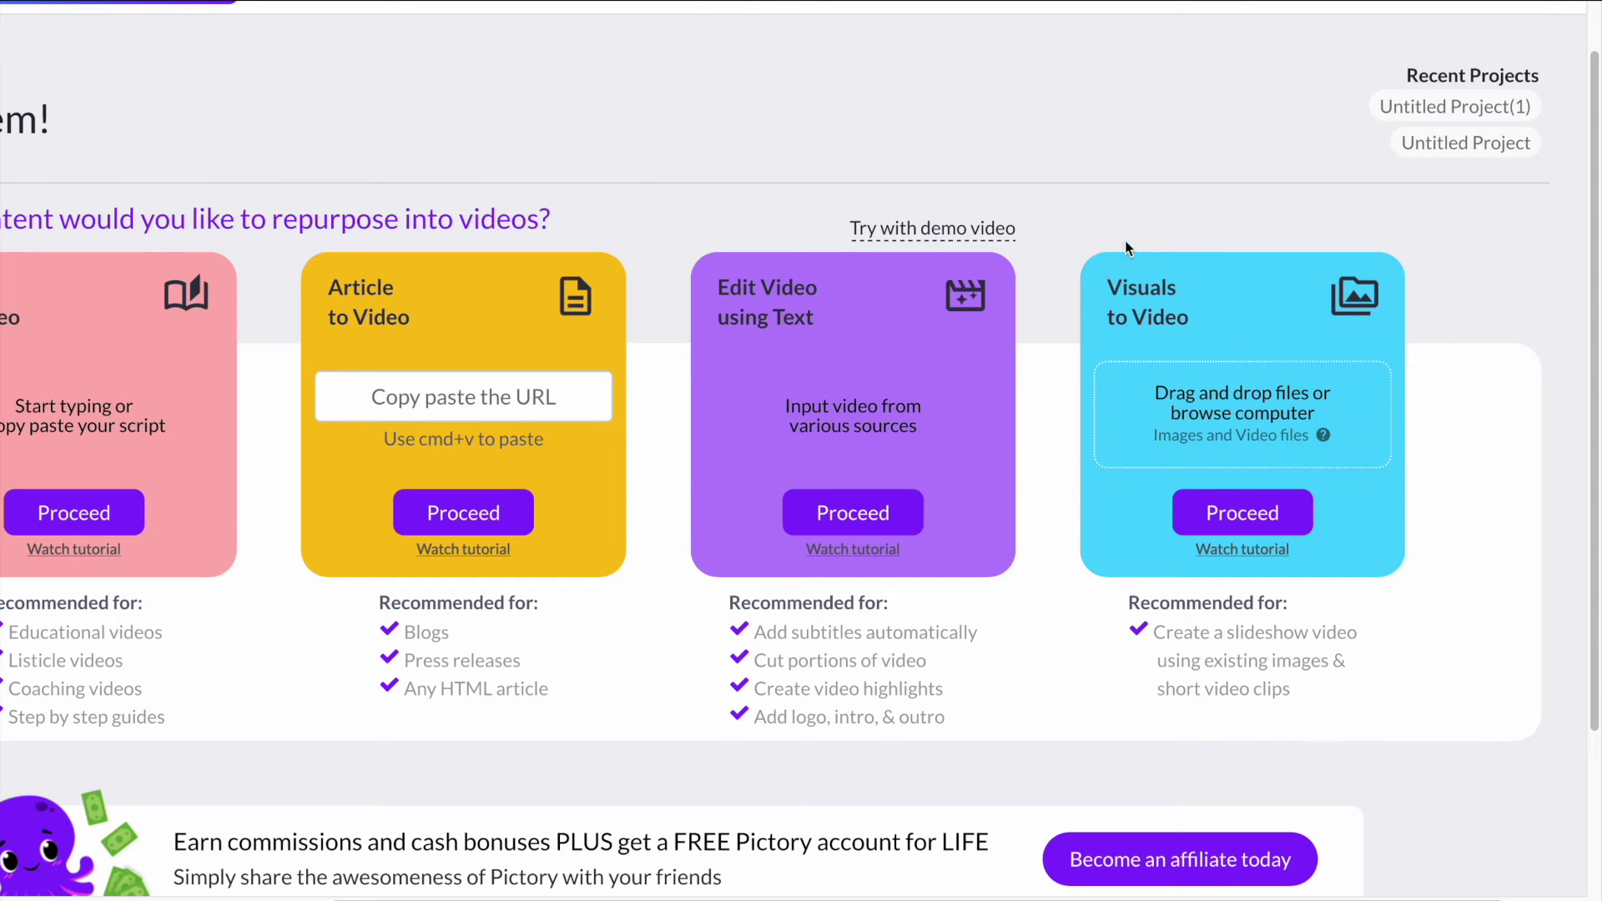
Start a project from Pictory's demo video and scroll through its 3 min 53 sec transcript.
left_click(894, 231)
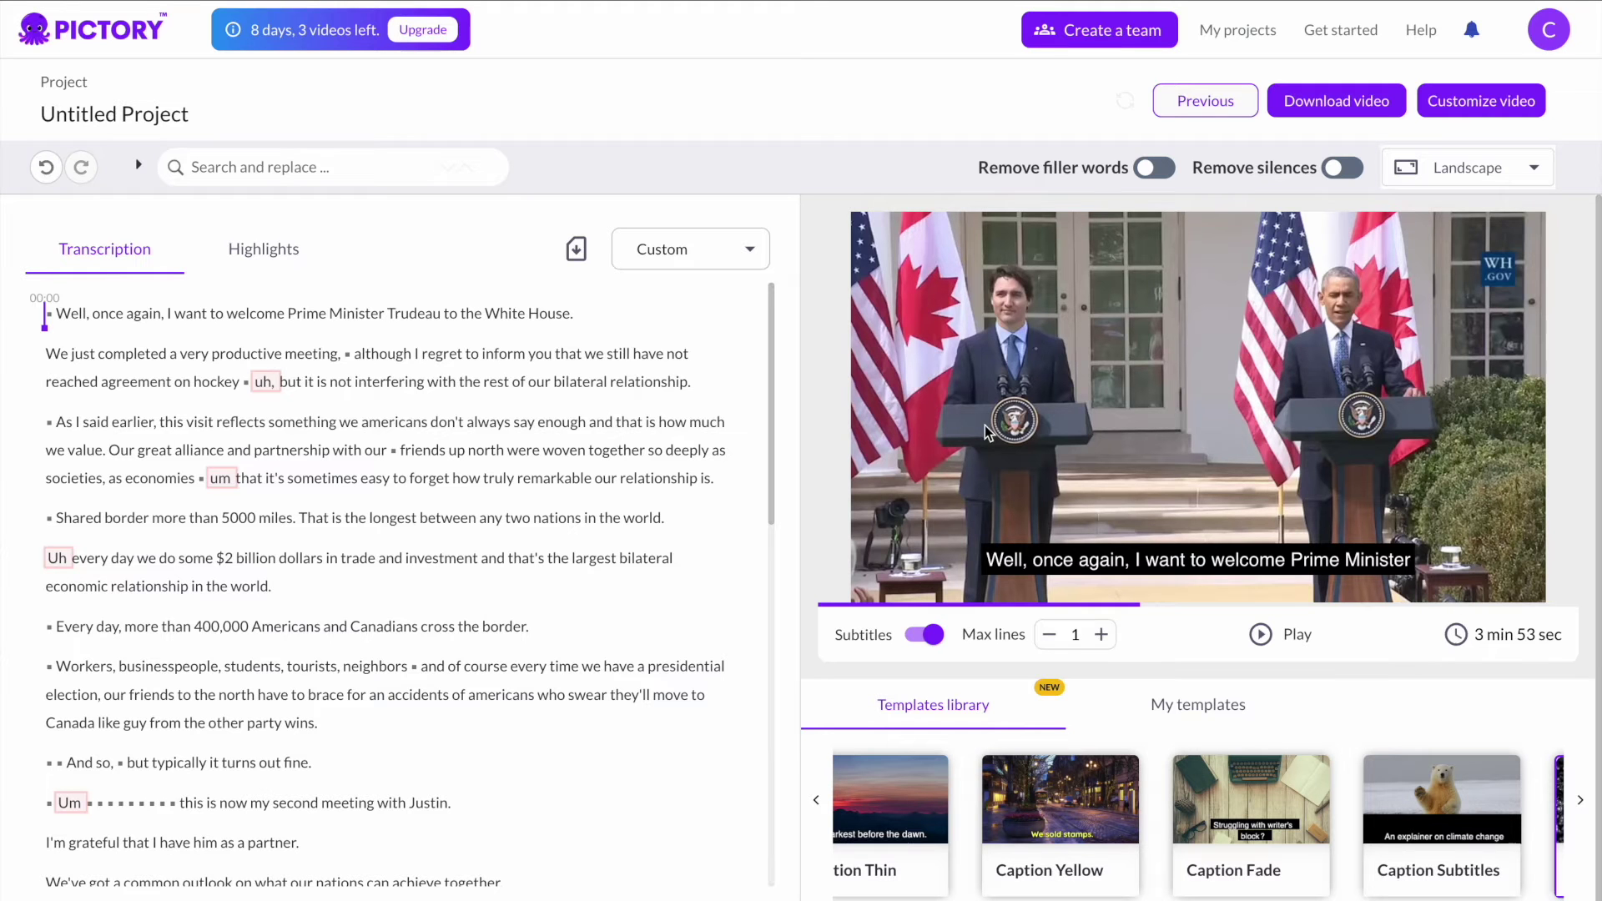
scroll(195, 527, "down", 5)
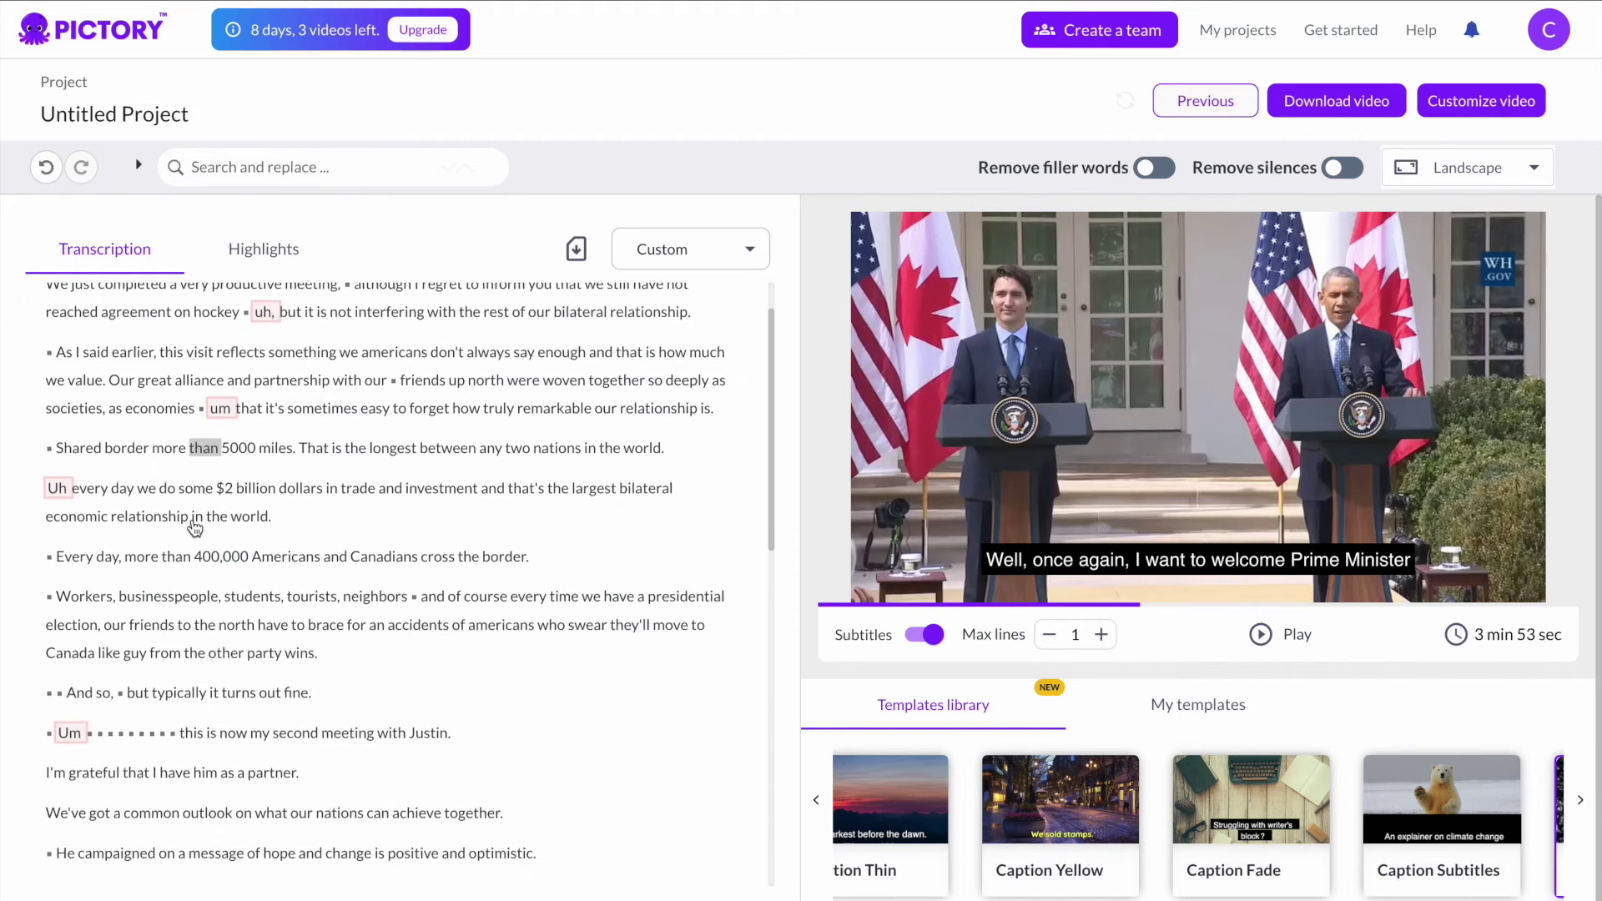
scroll(195, 527, "down", 5)
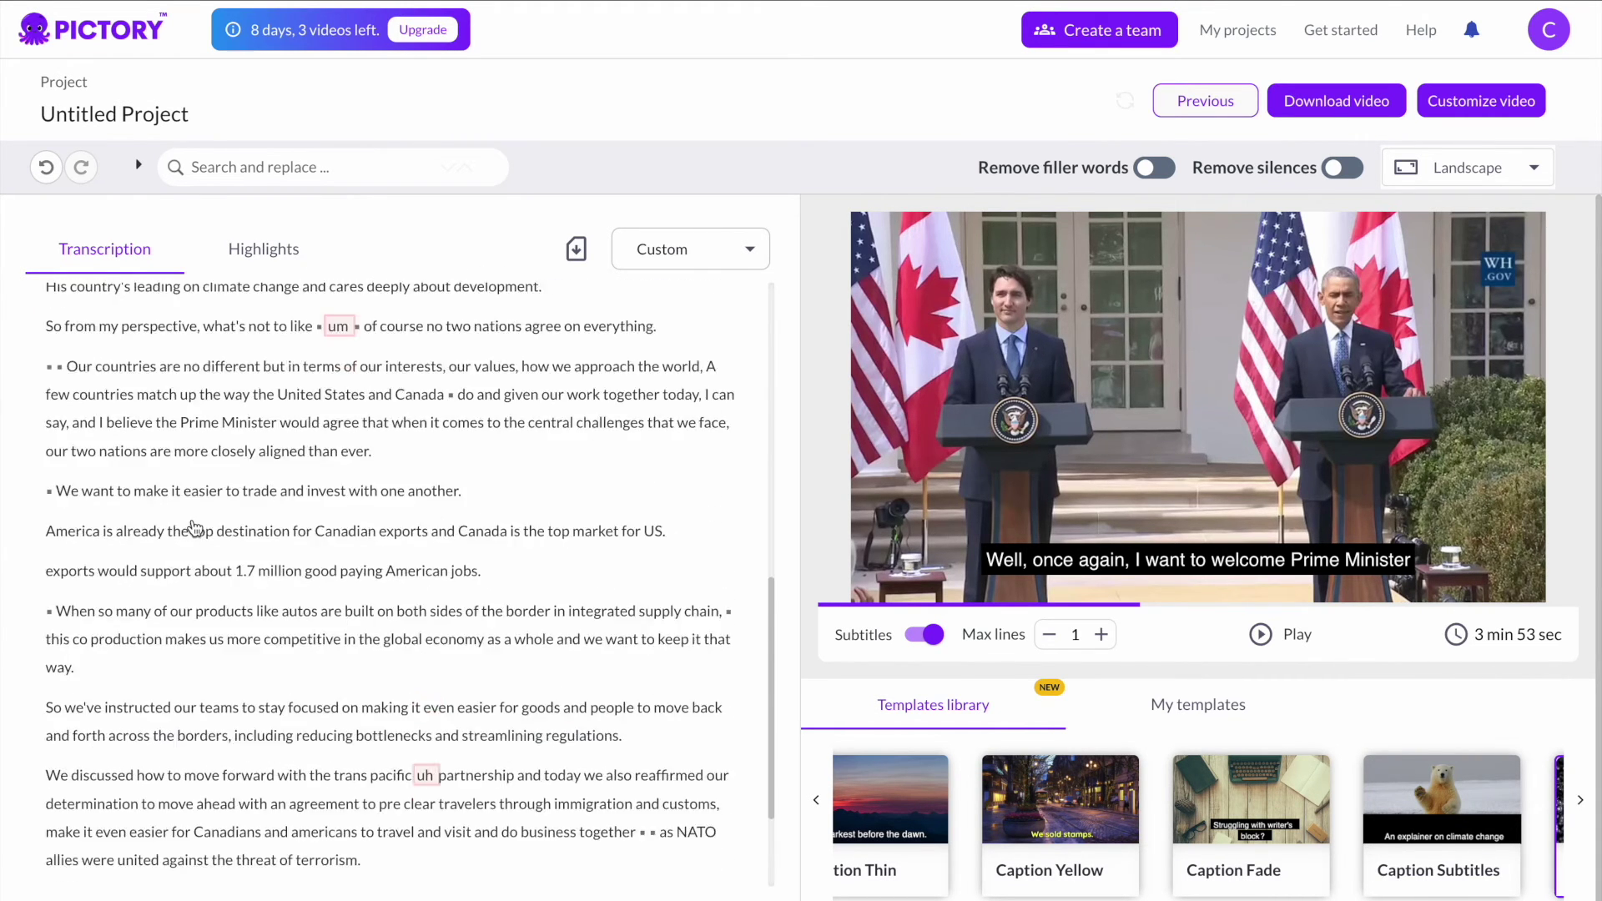
scroll(300, 525, "up", 15)
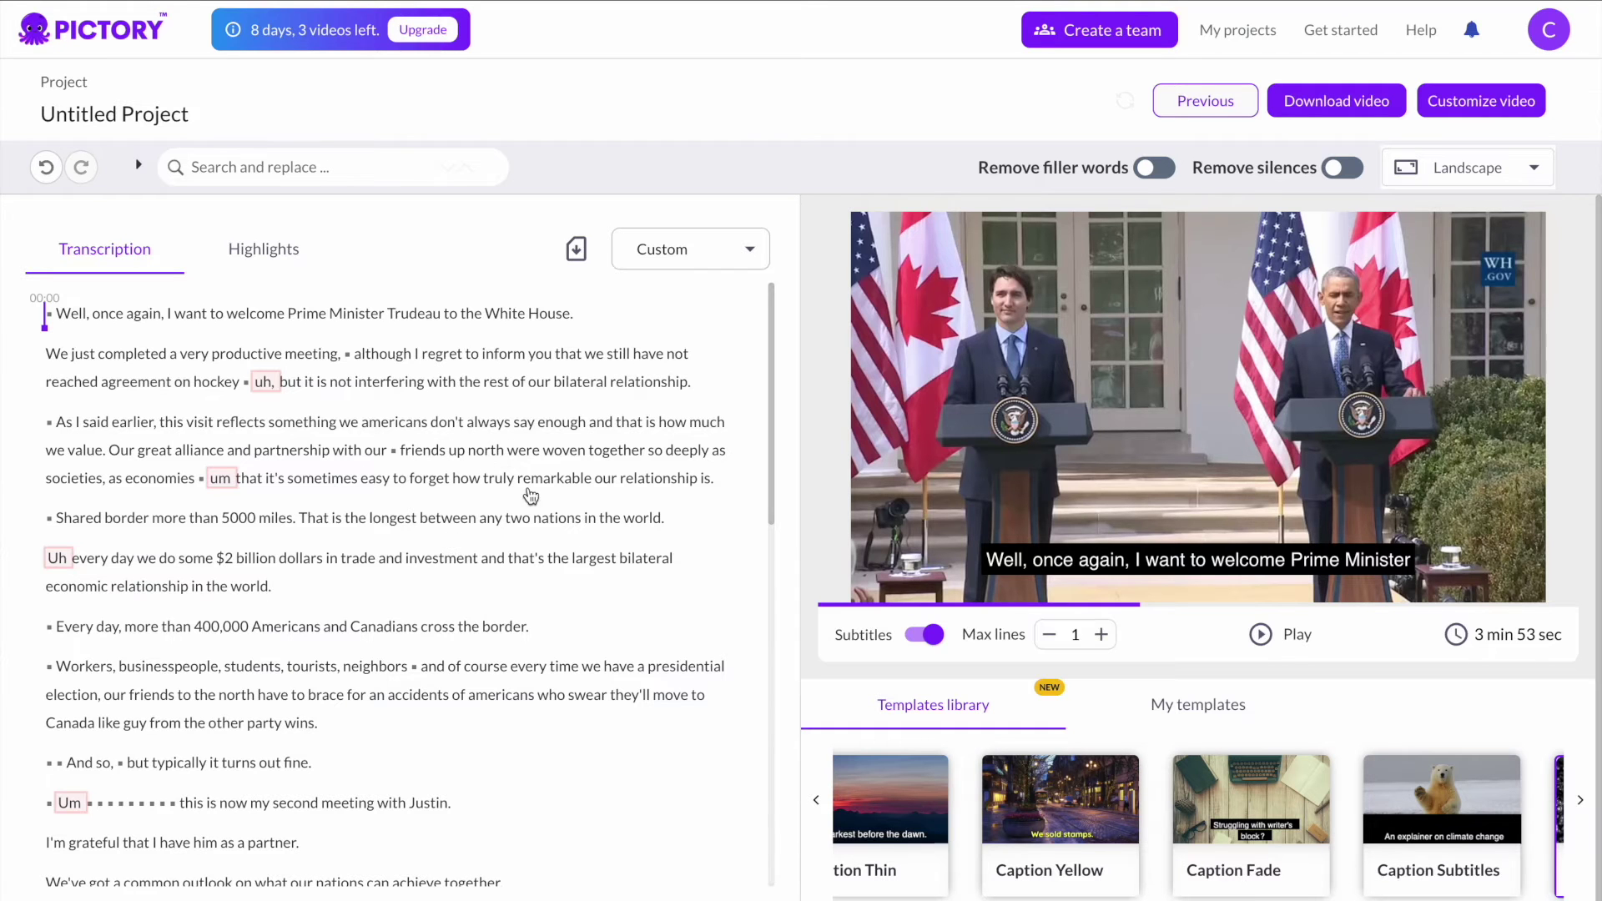
scroll(317, 642, "down", 2)
scroll(314, 542, "up", 2)
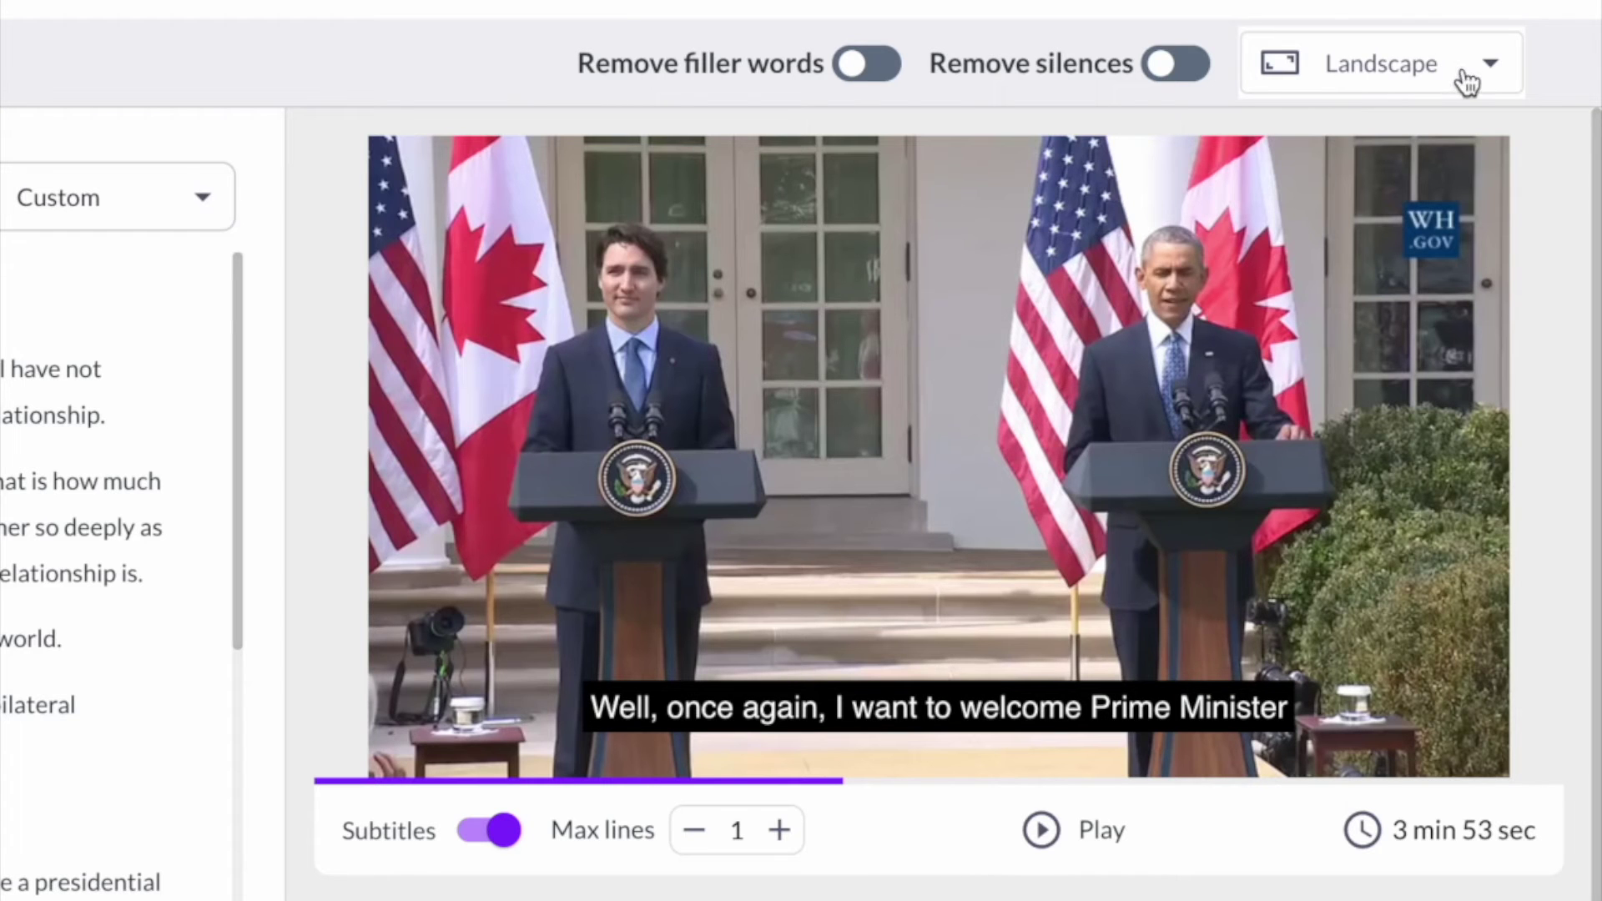
Switch the video to Portrait 9:16 and drag the crop frame onto the right-hand speaker.
left_click(1482, 76)
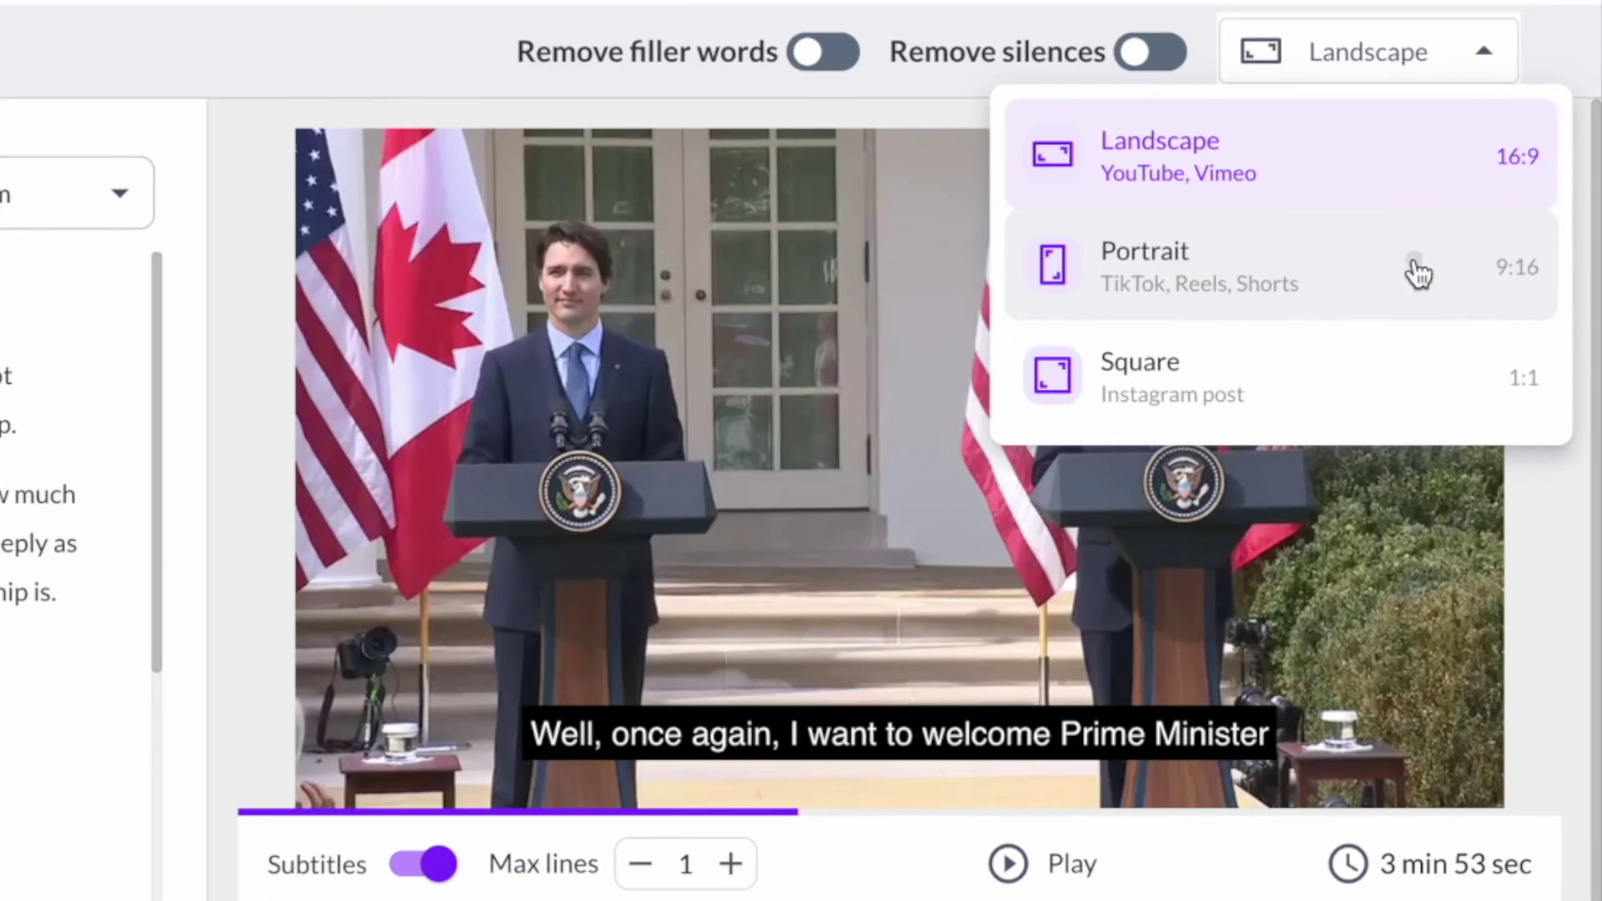
left_click(1427, 269)
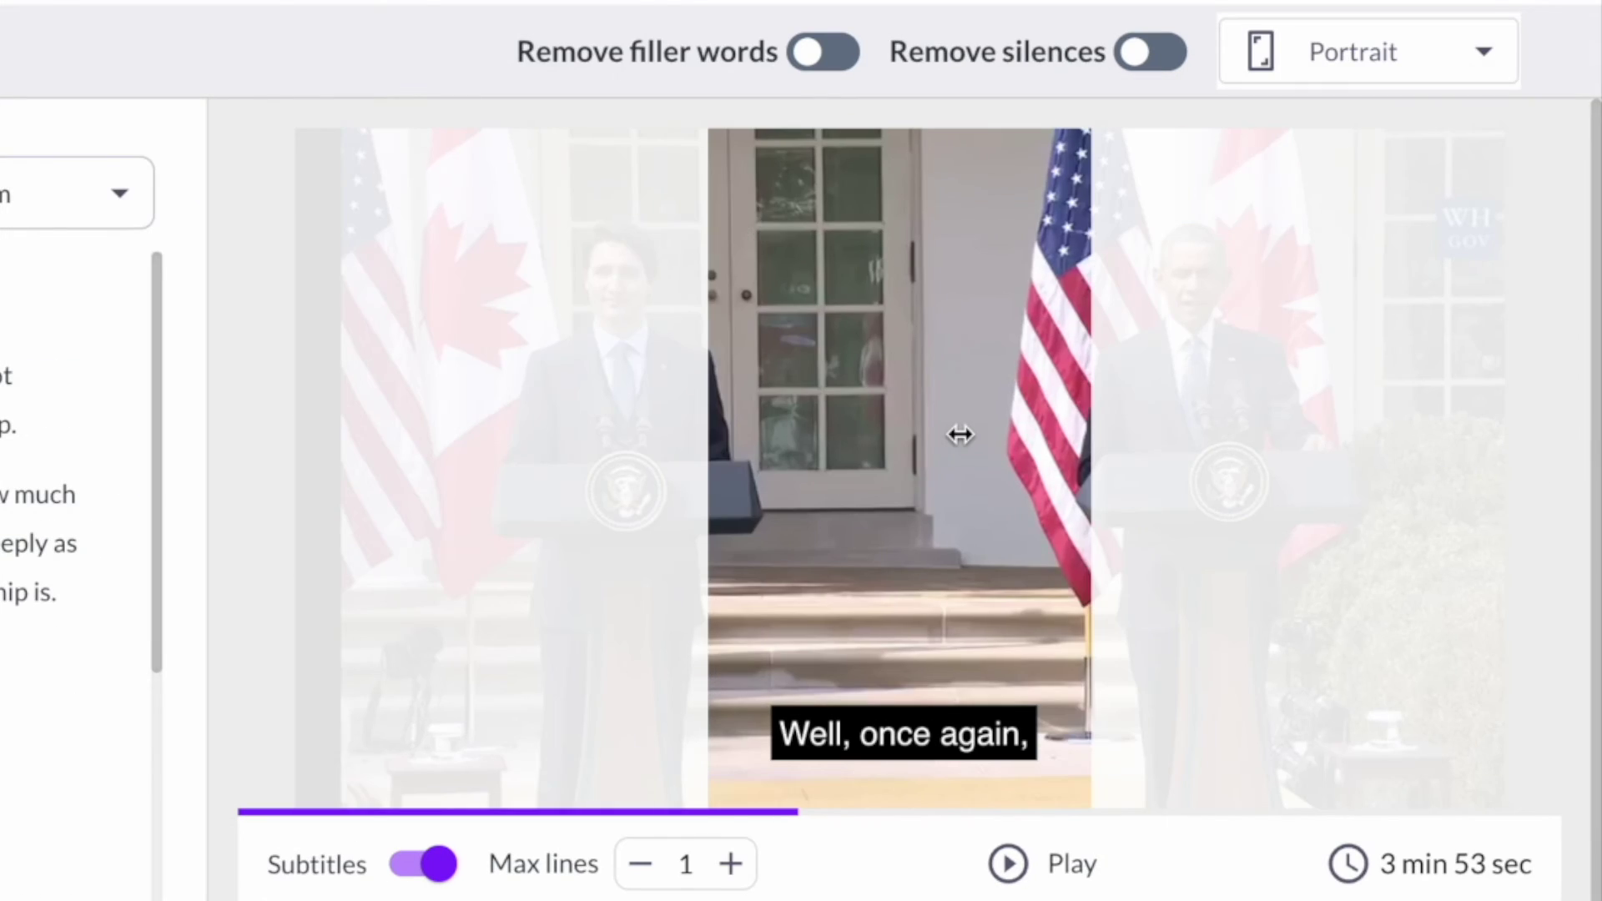
left_click_drag(960, 434, 1240, 434)
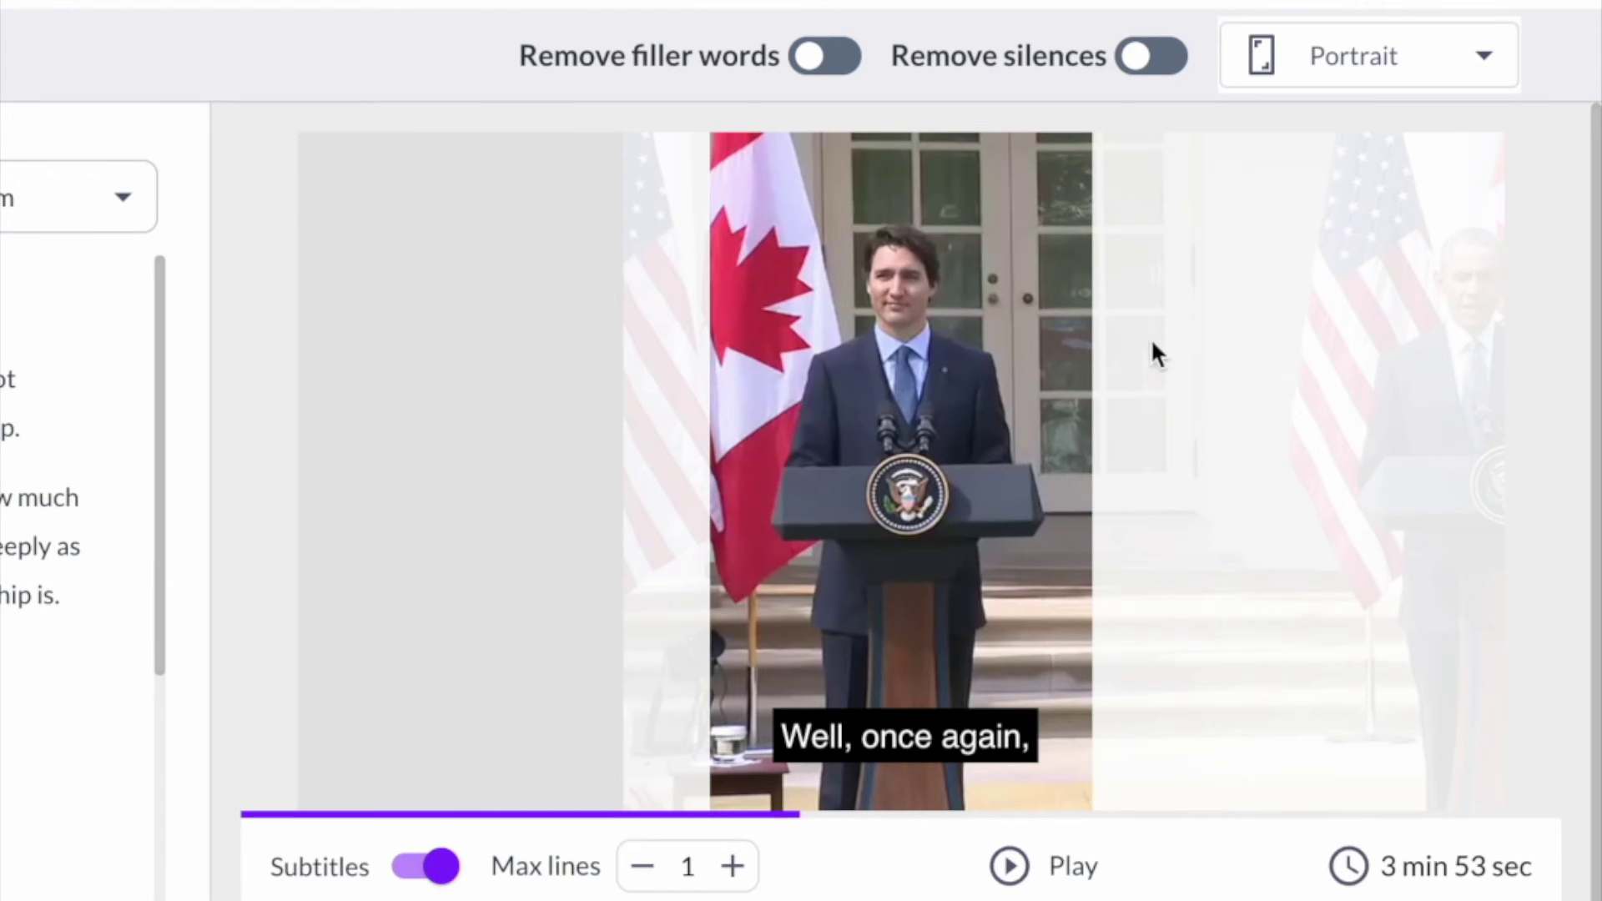
left_click_drag(1179, 394, 819, 363)
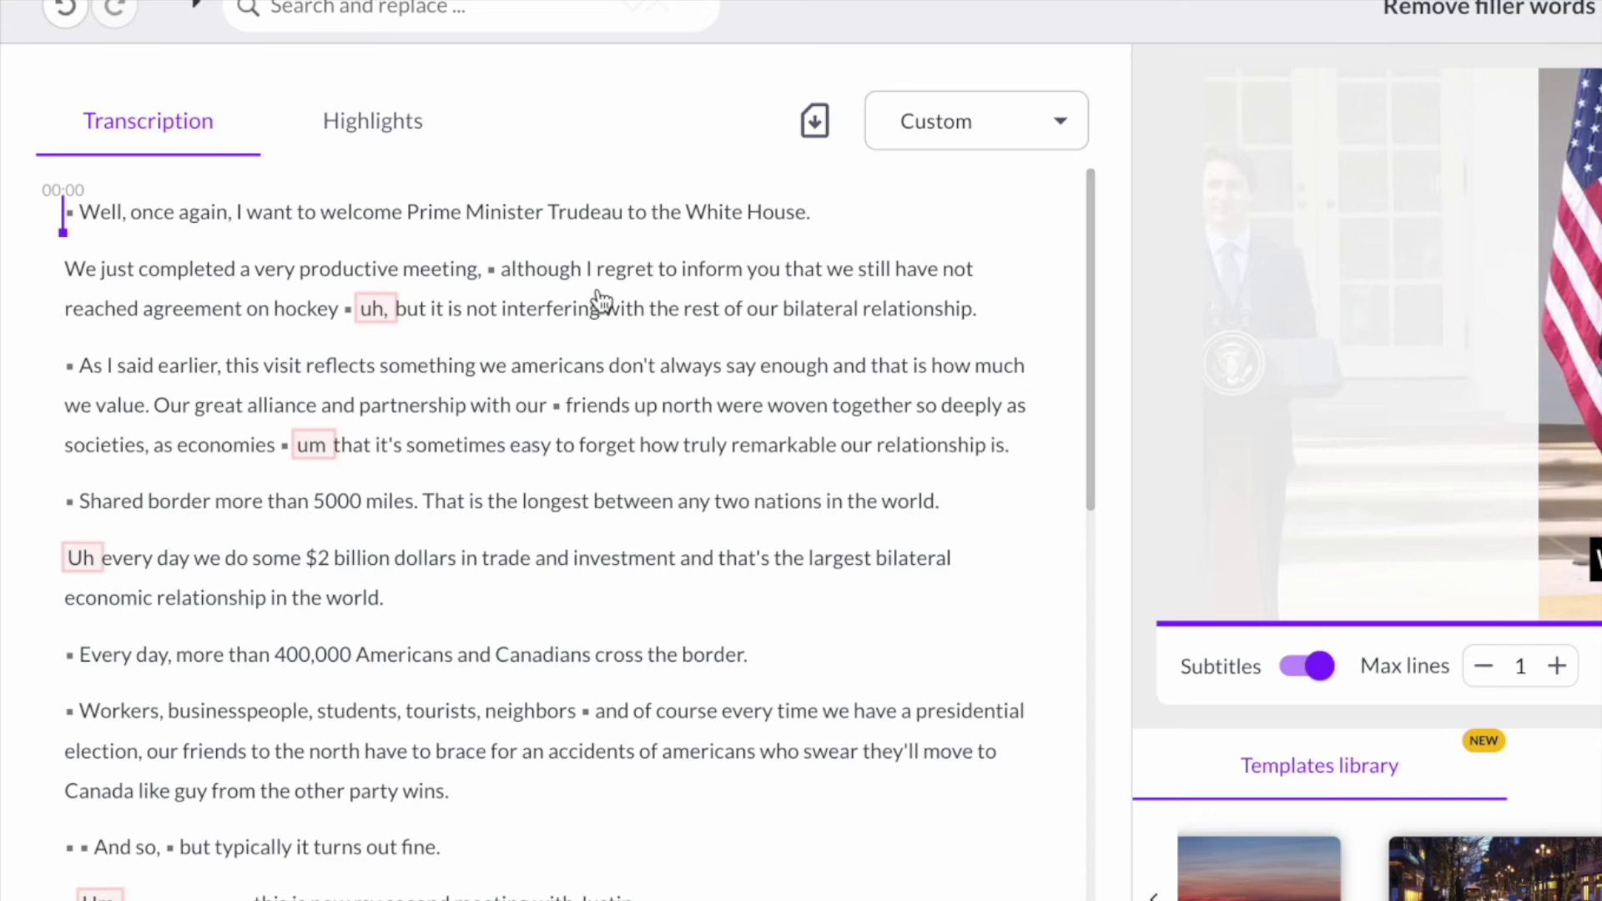
Add the 'Workers, businesspeople…' transcript paragraph to highlights.
scroll(71, 357, "down", 4)
scroll(71, 357, "down", 2)
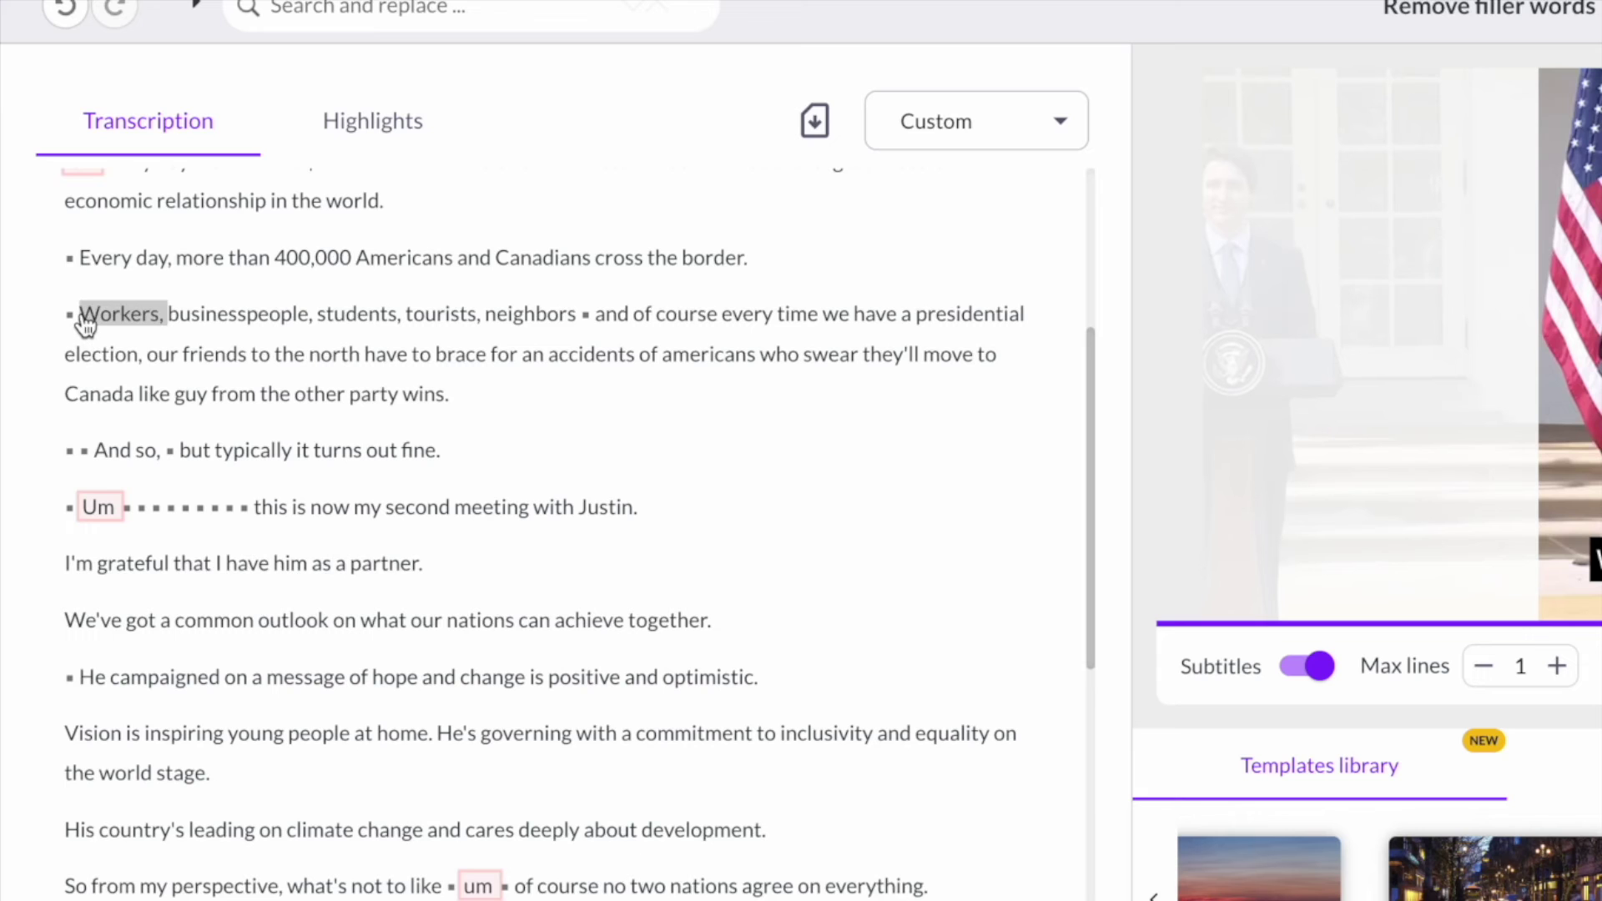
left_click_drag(86, 324, 451, 418)
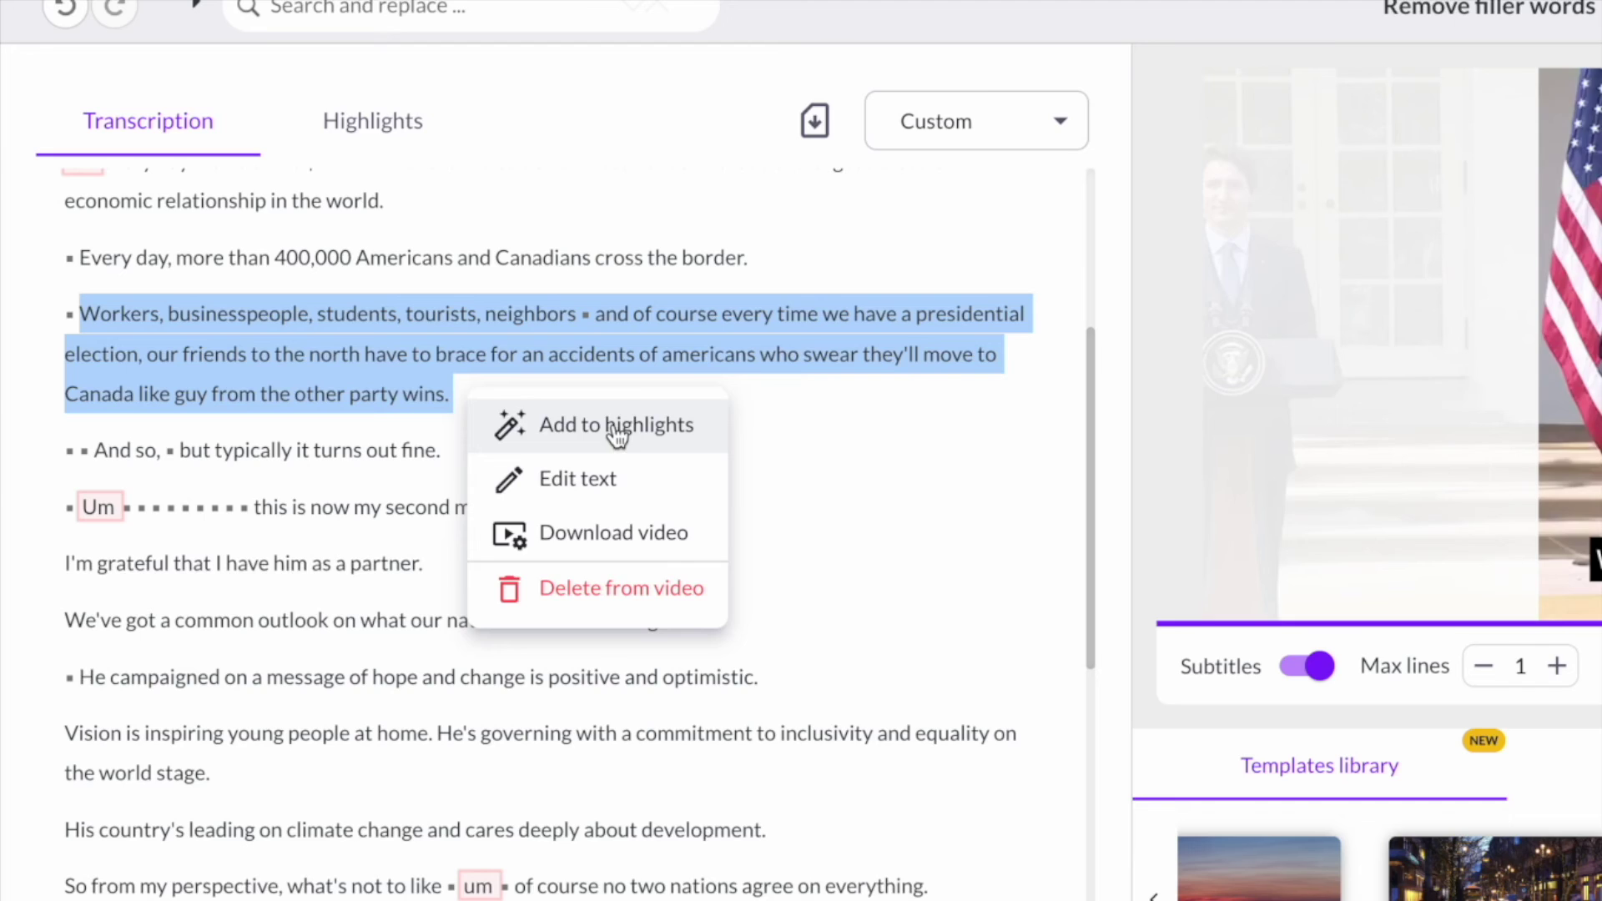
left_click(616, 433)
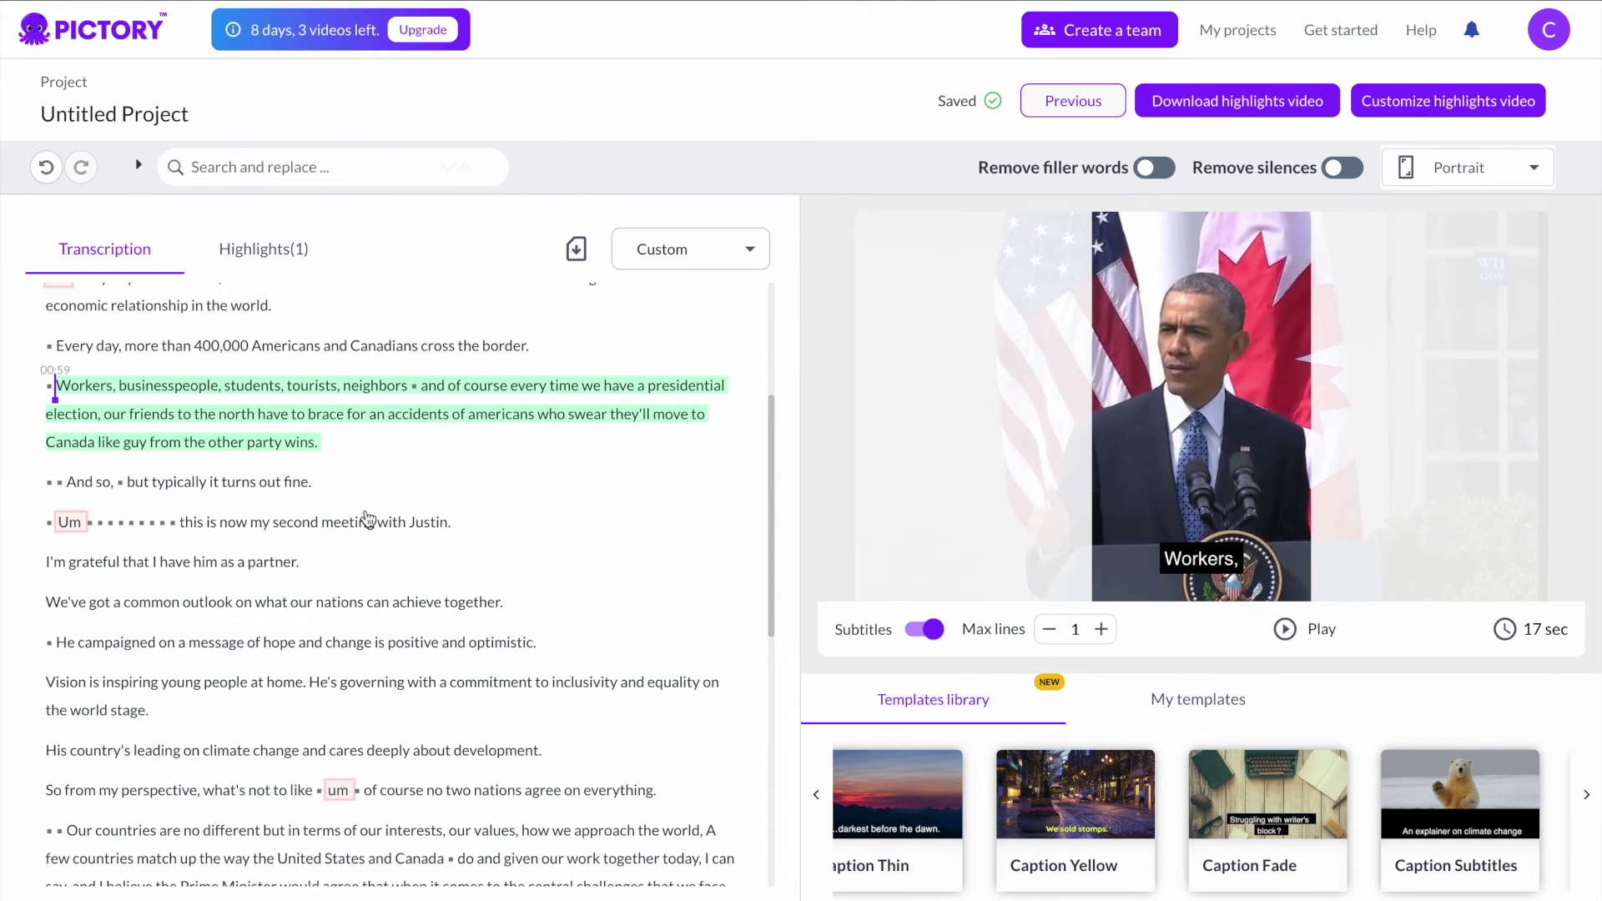
Add the 'Our countries are no different…' paragraph to highlights and view the Highlights(2) list.
scroll(74, 451, "down", 5)
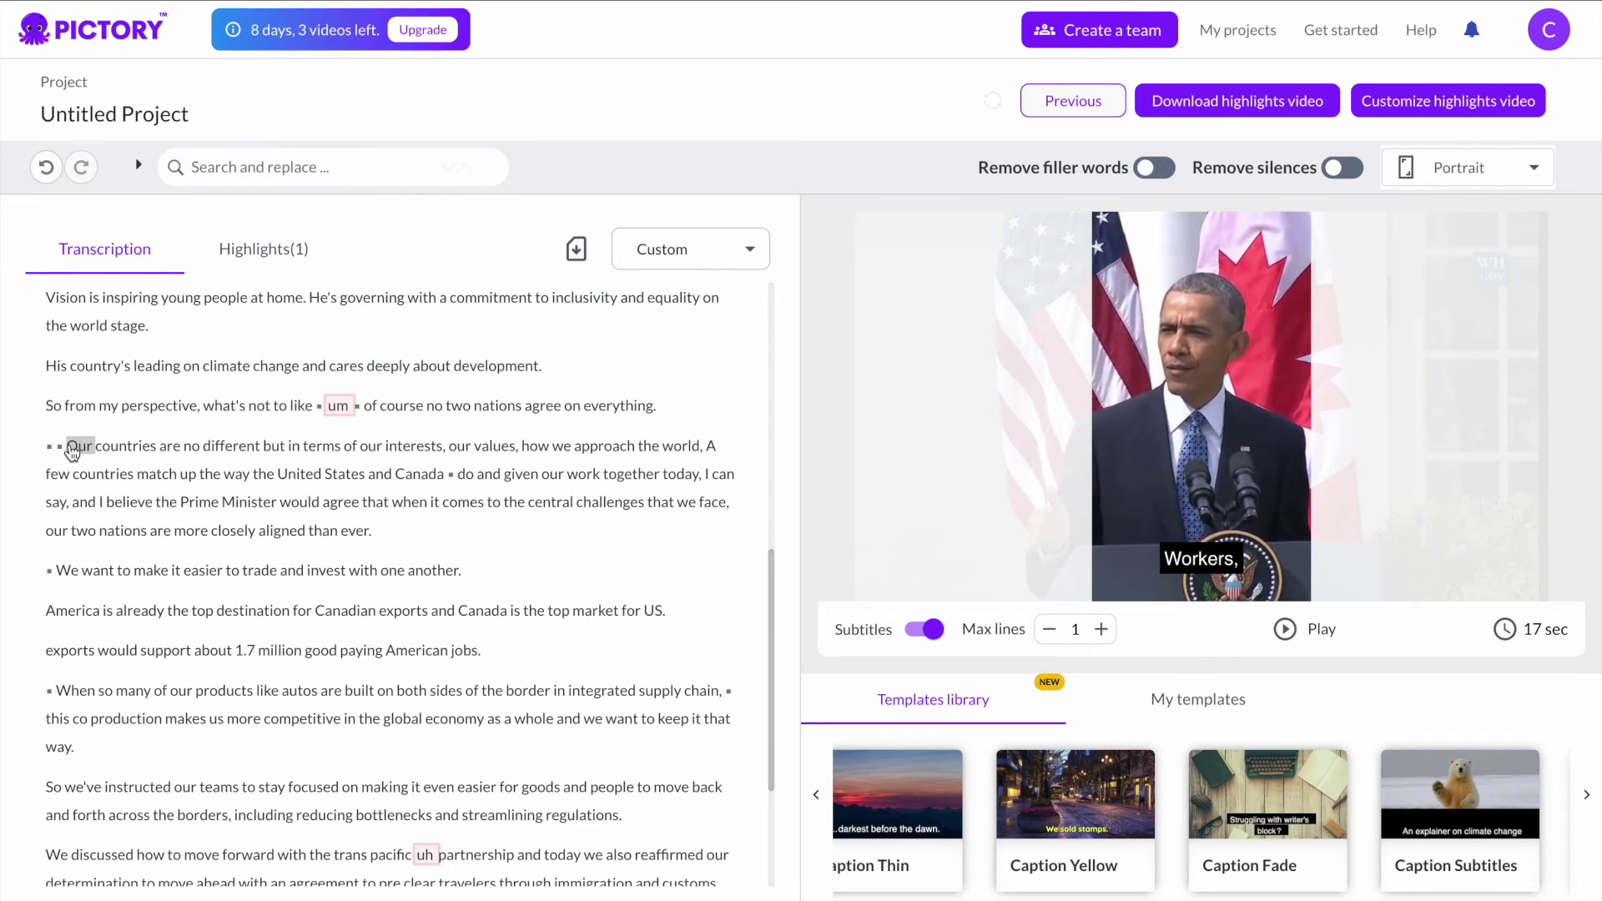
left_click_drag(72, 450, 378, 532)
left_click(509, 548)
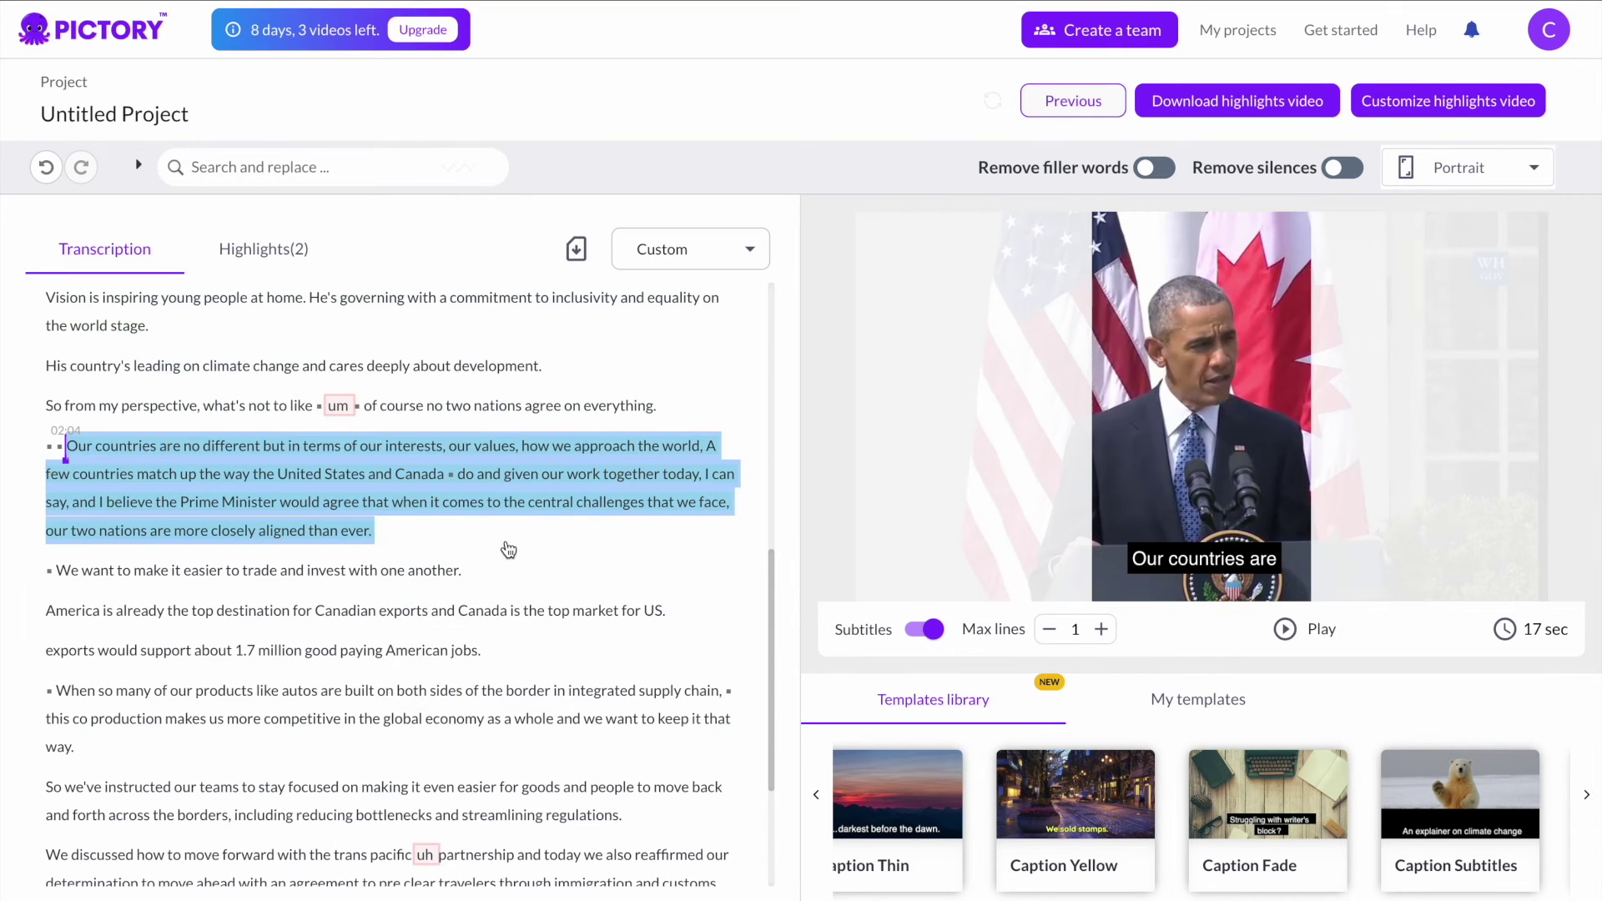
scroll(376, 484, "up", 5)
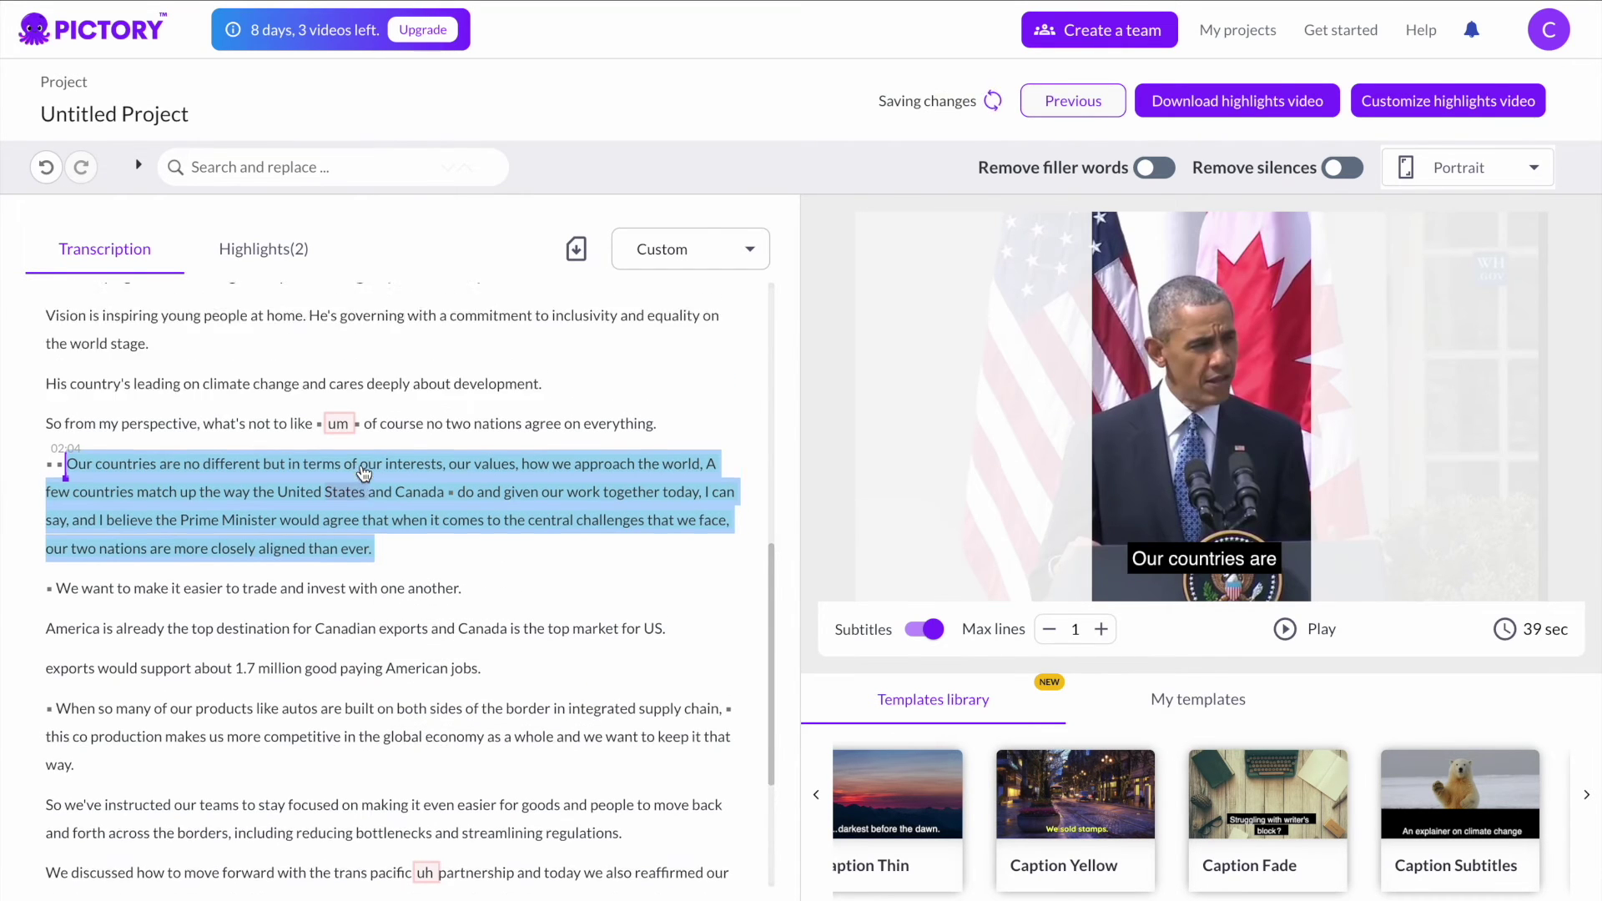
scroll(364, 474, "up", 1)
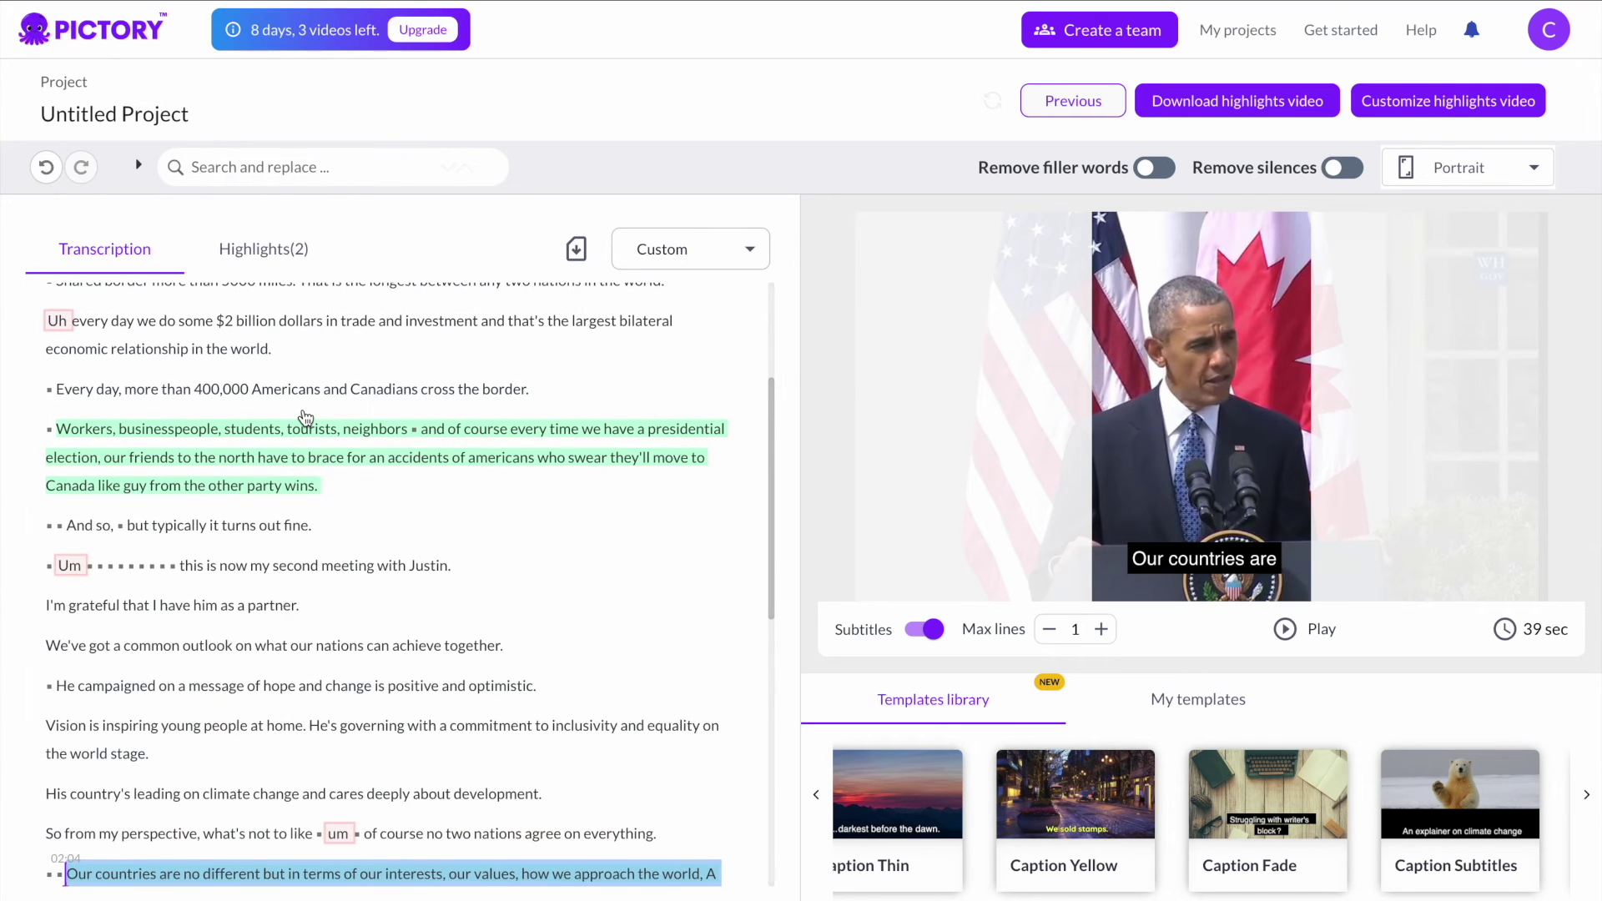
left_click(267, 254)
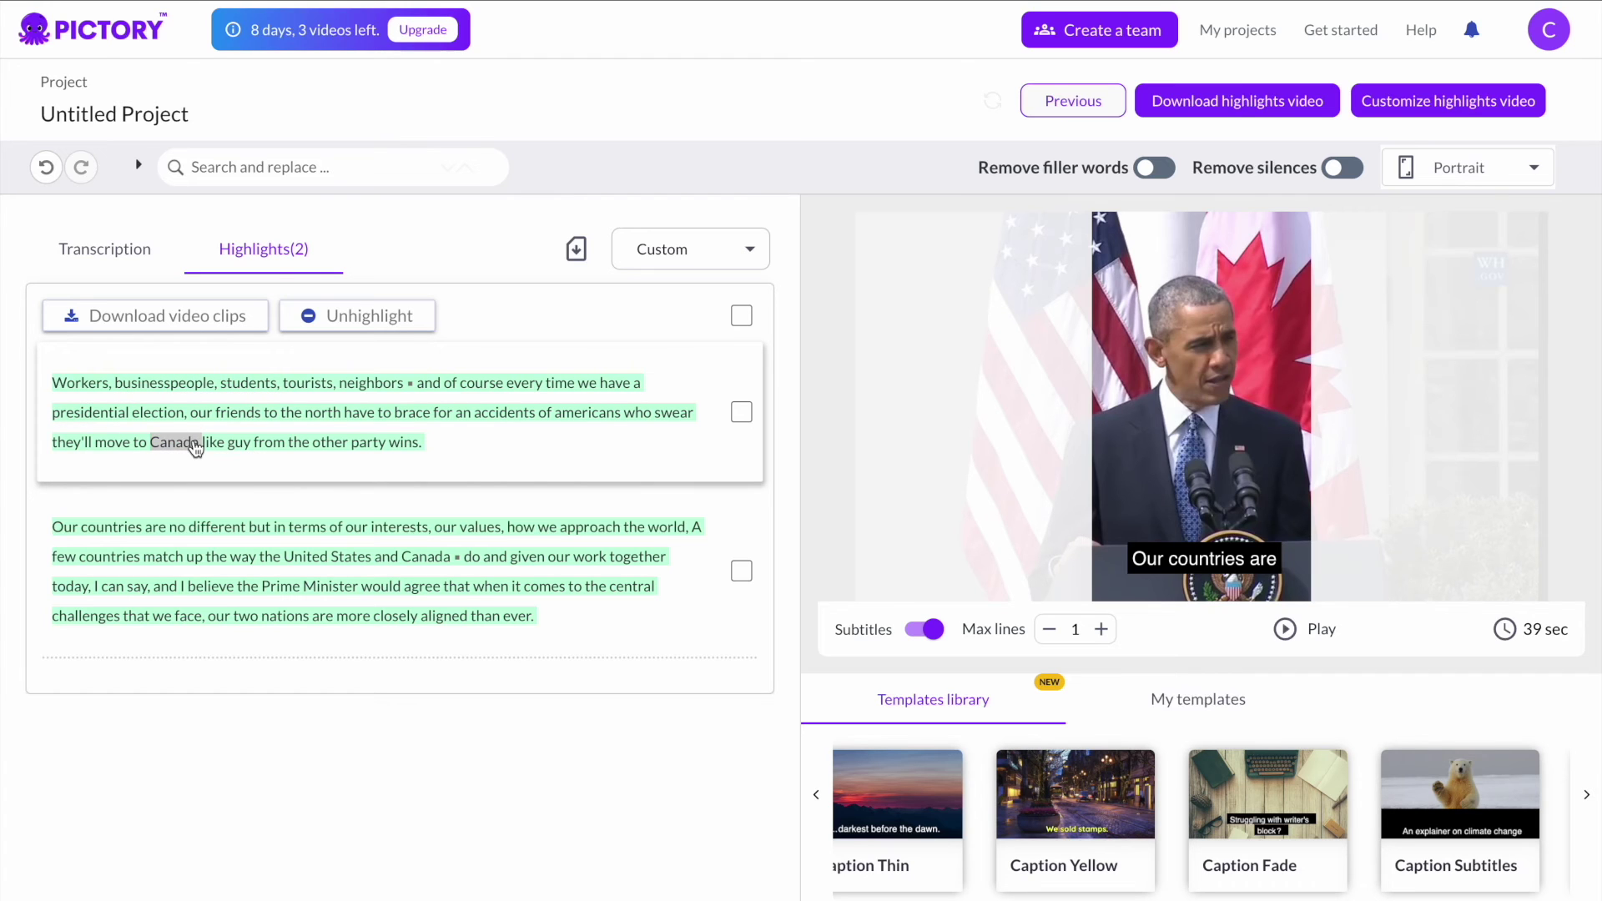
Preview the Workers highlight, then mark it and download it as a video clip.
left_click(196, 441)
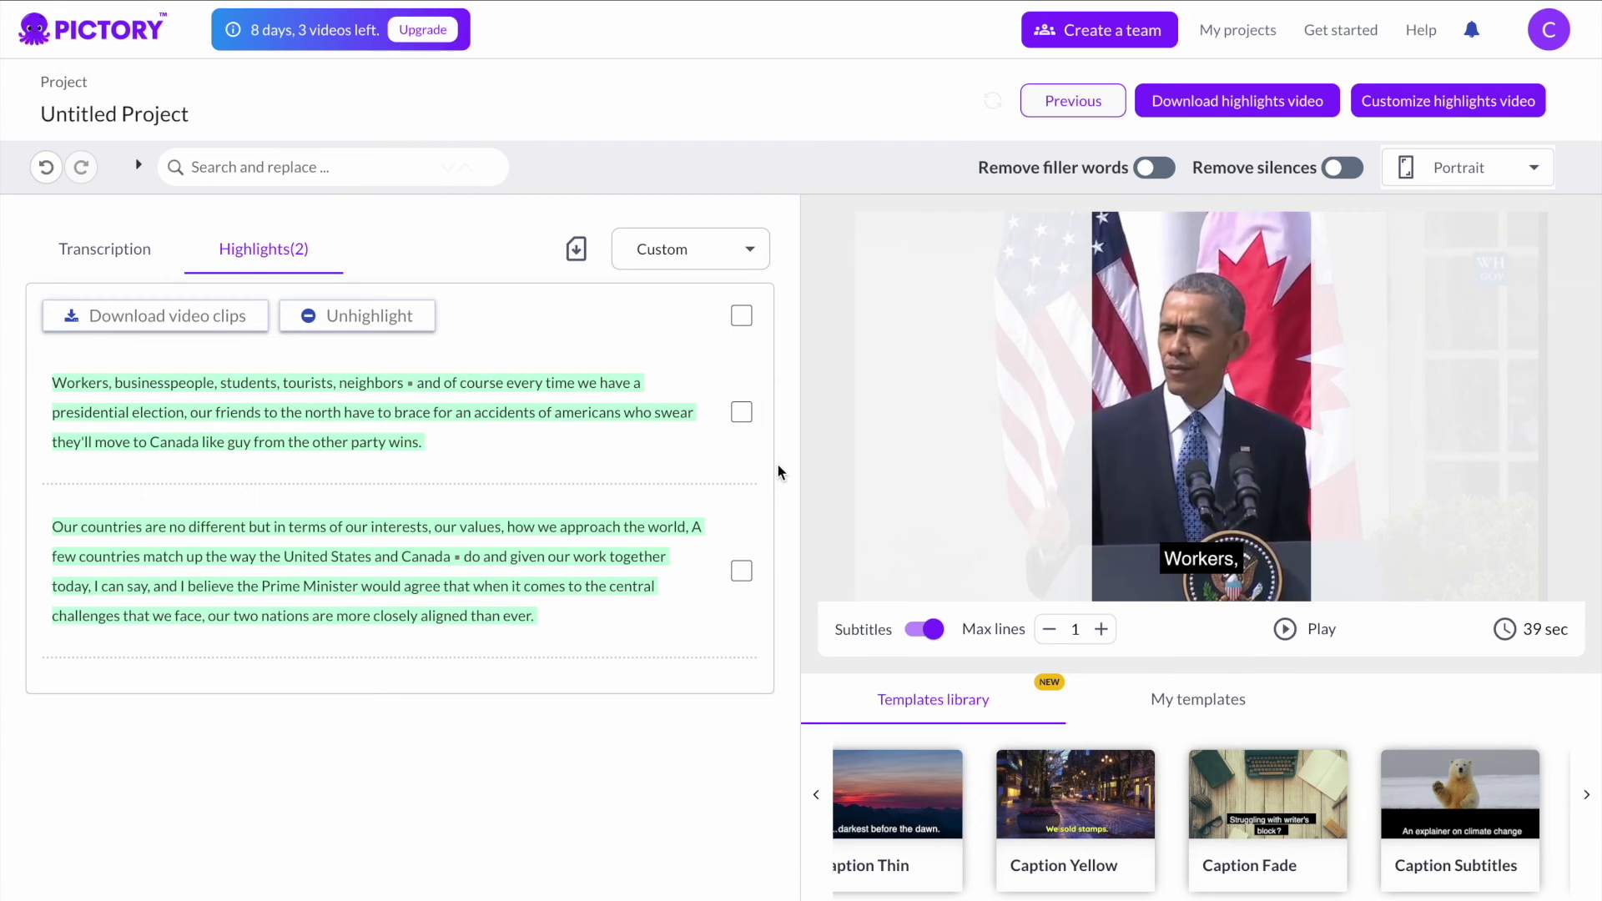
left_click(1290, 639)
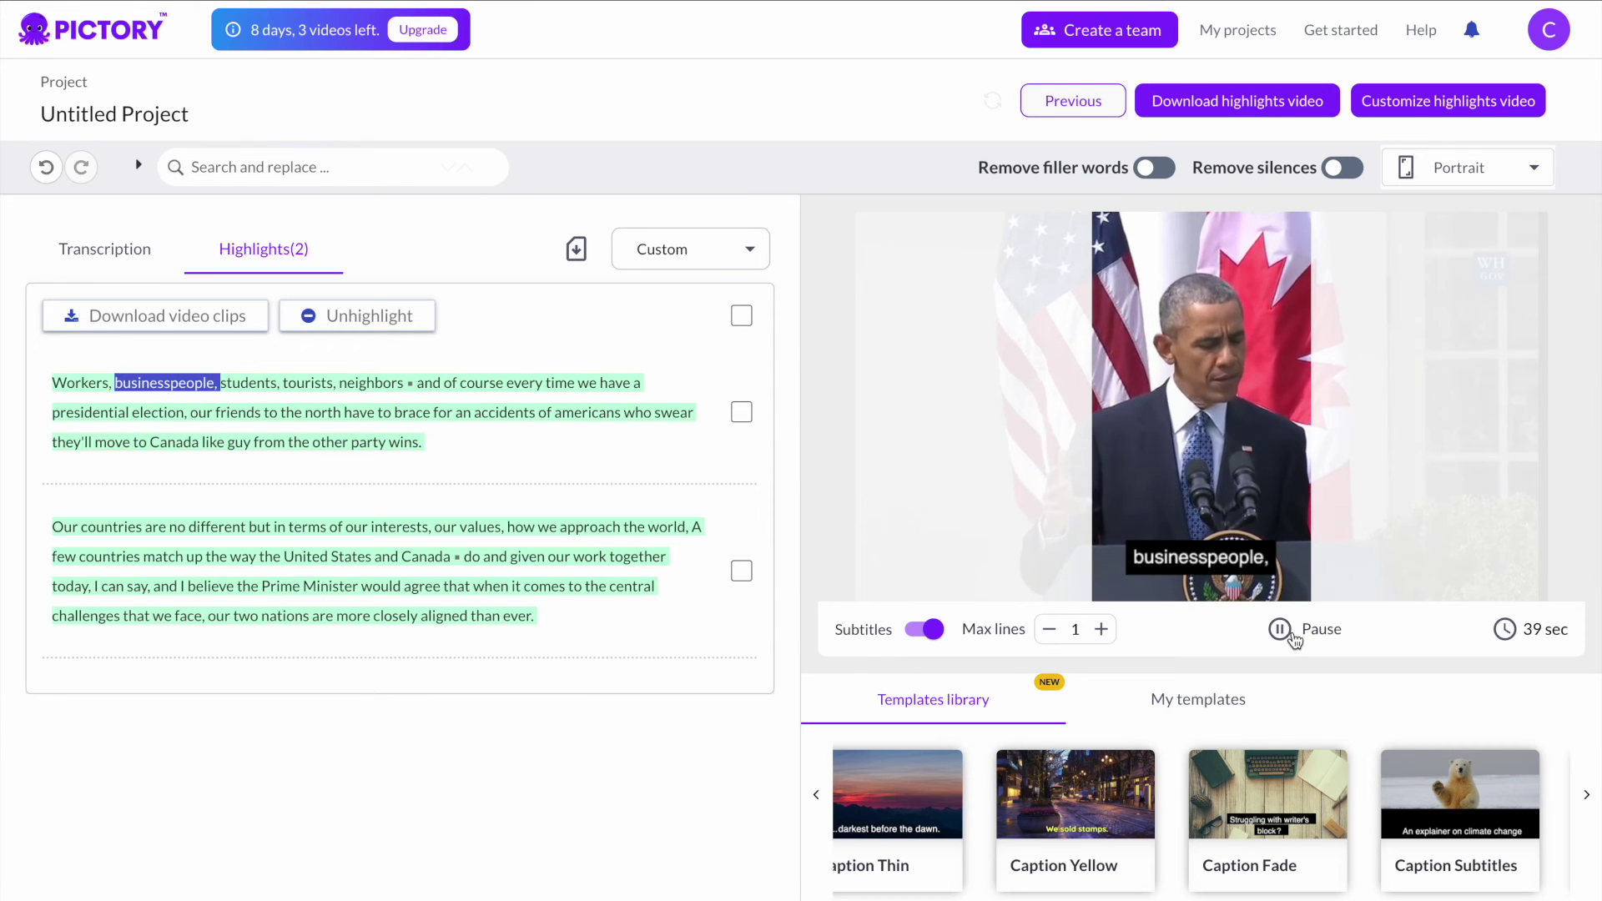
left_click(1290, 635)
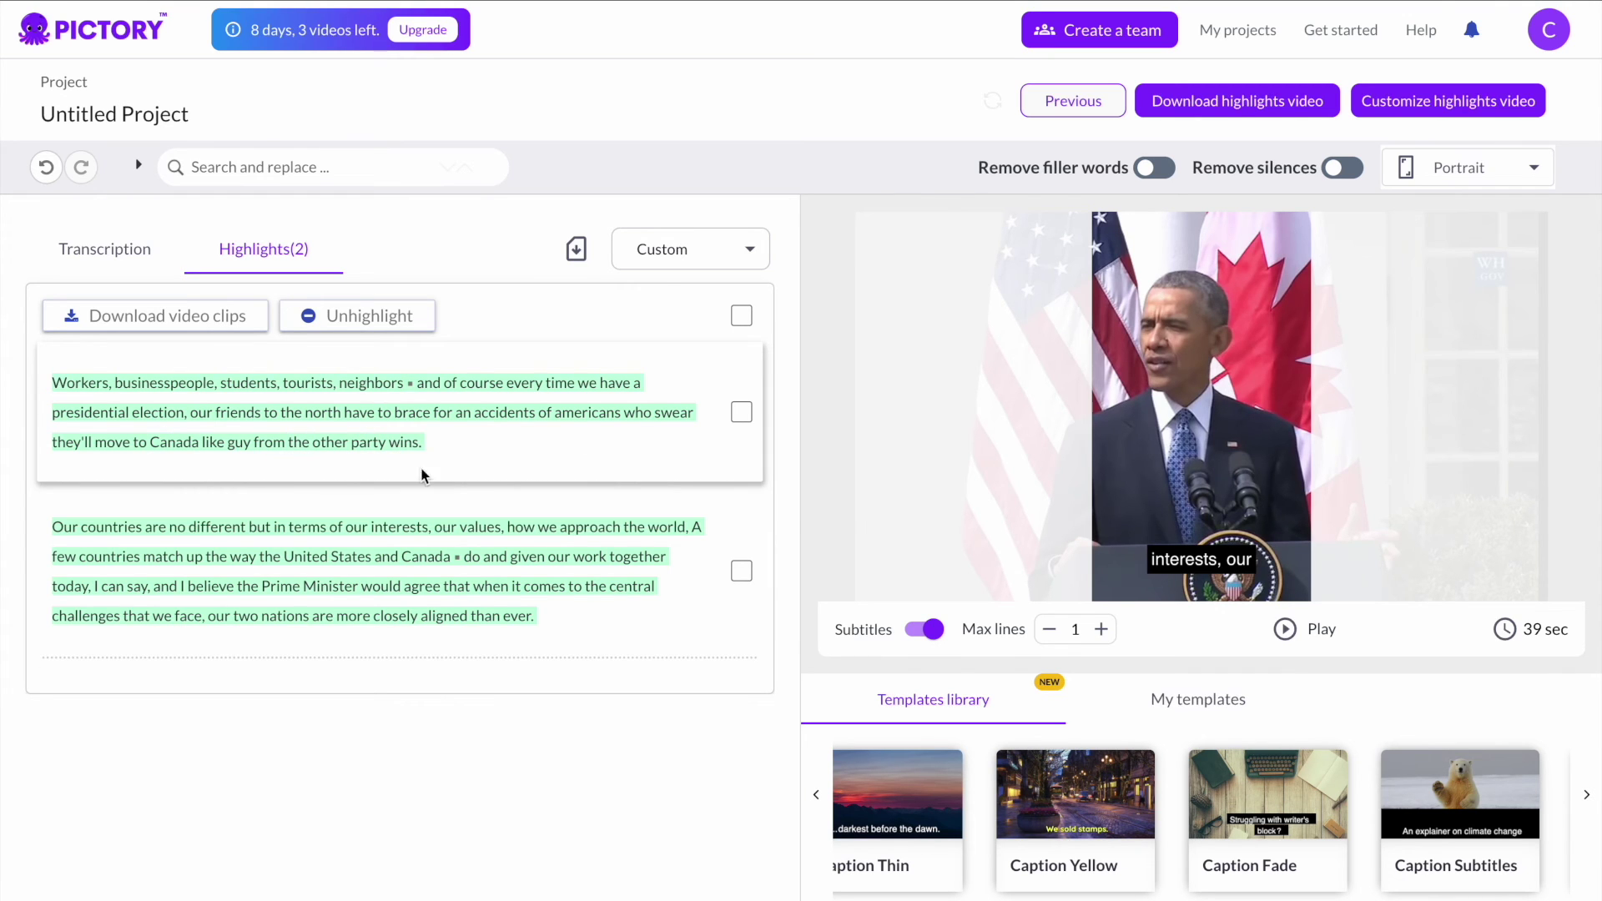
left_click(741, 412)
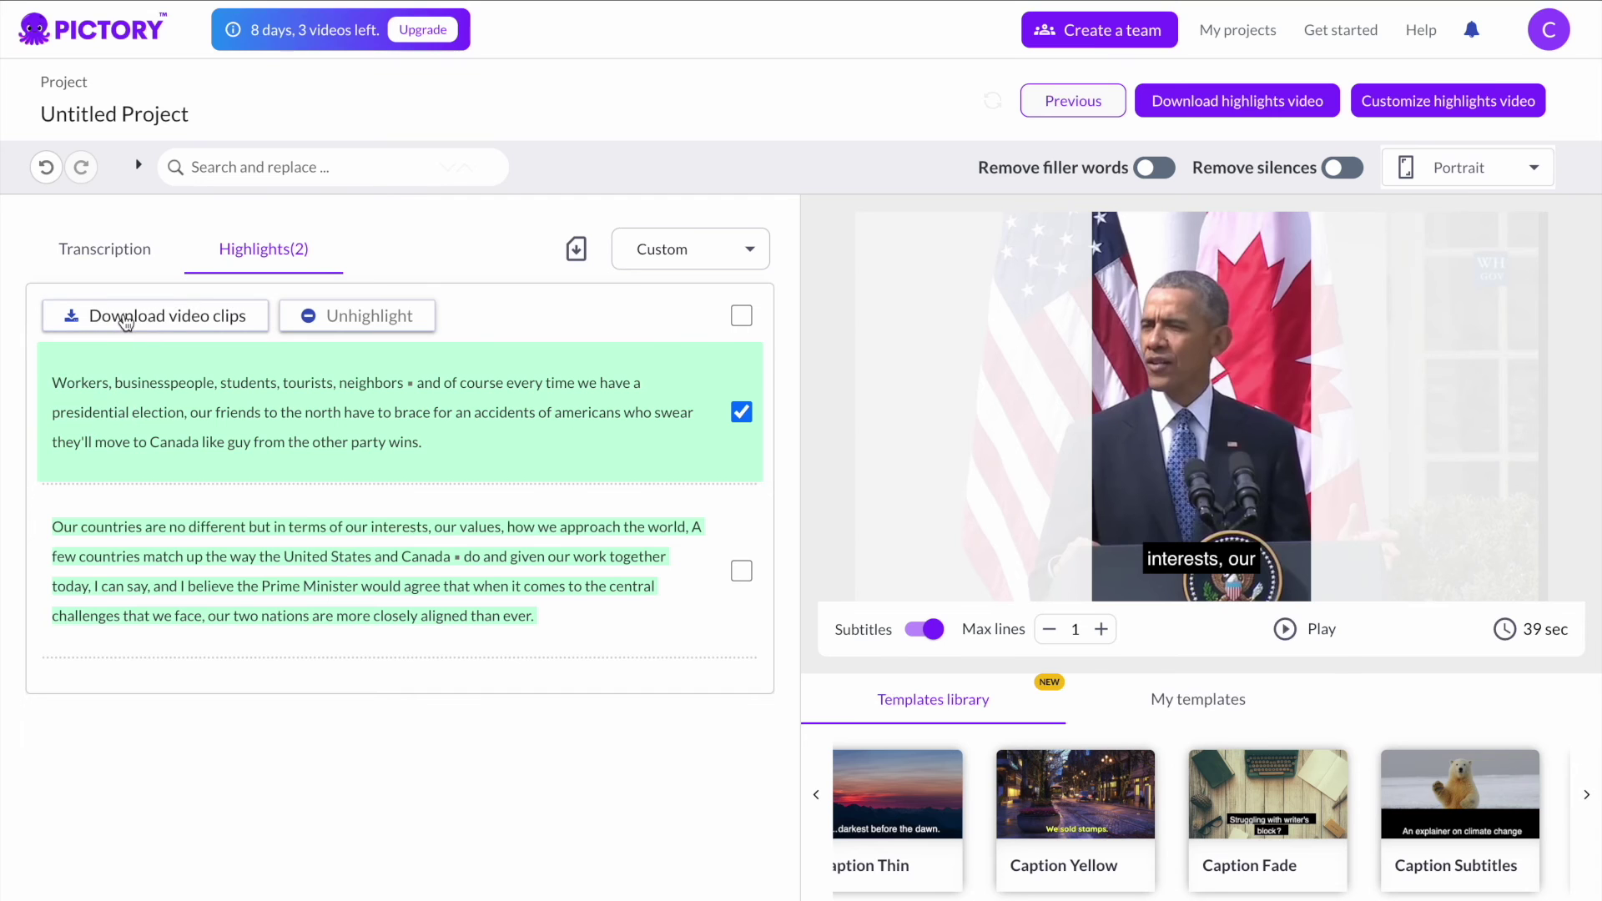
left_click(125, 318)
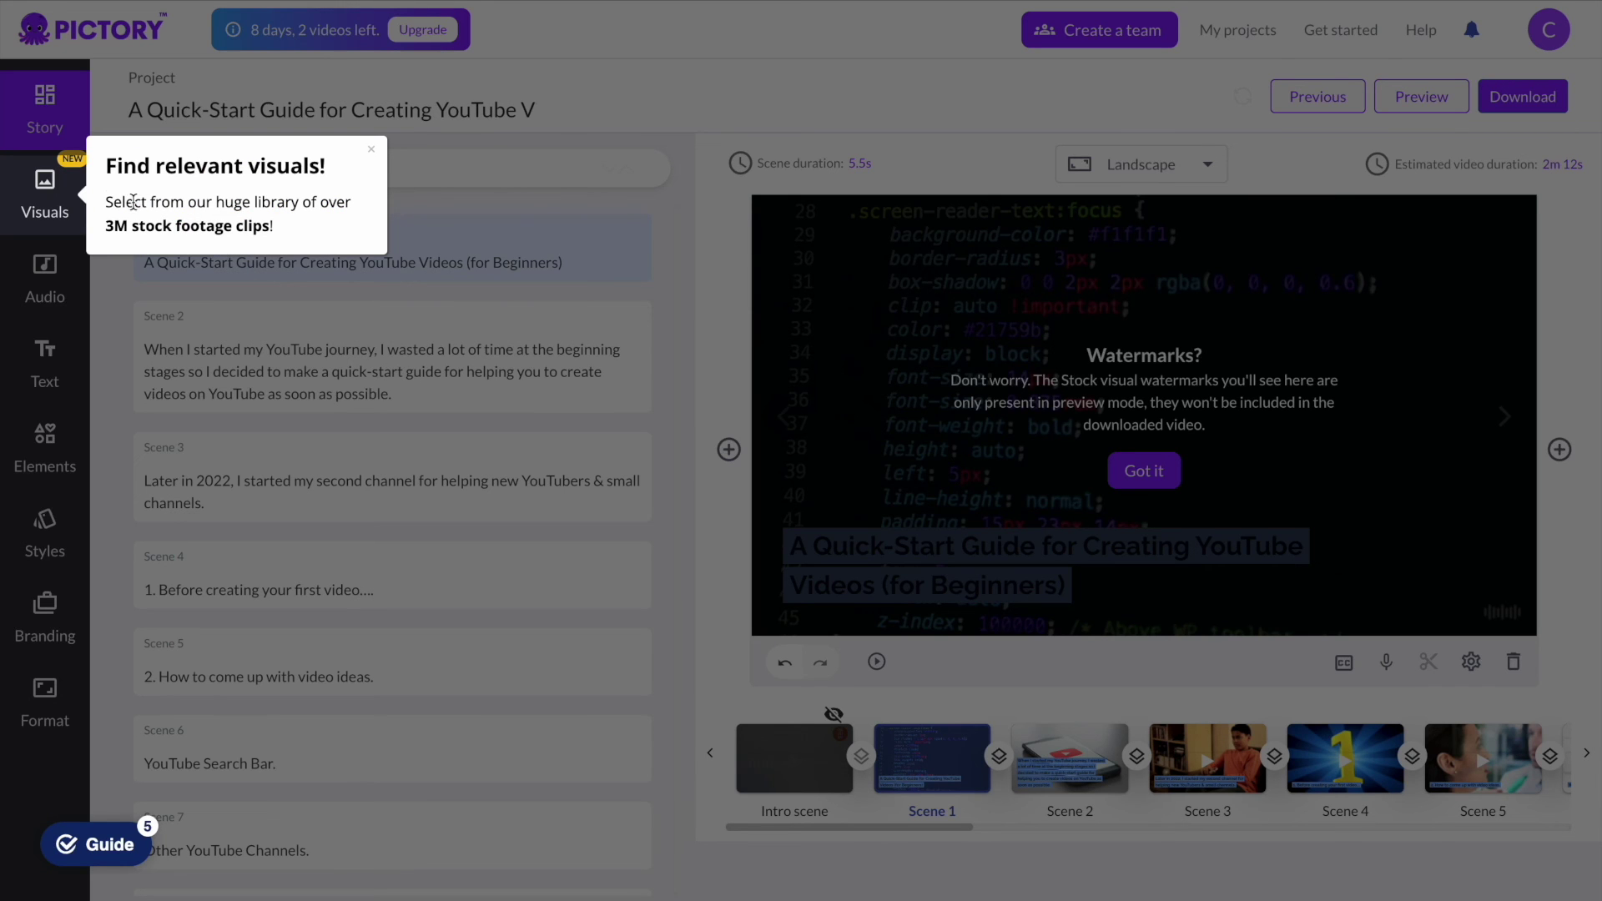
Open the Visuals stock library and scroll down through its footage thumbnails.
left_click(39, 200)
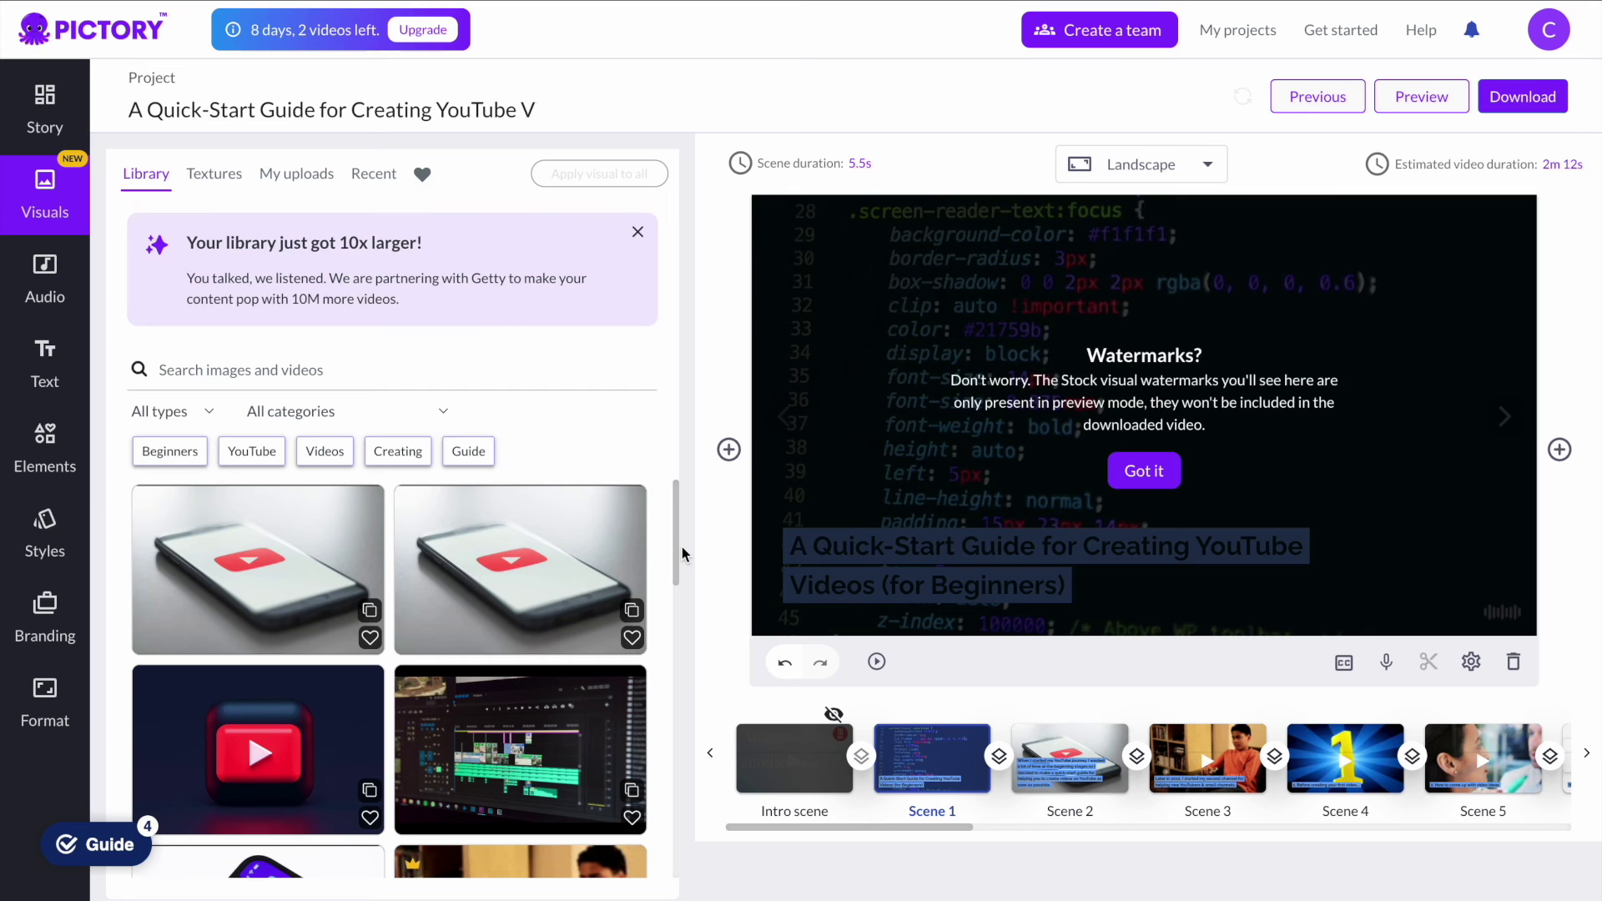
scroll(654, 542, "down", 5)
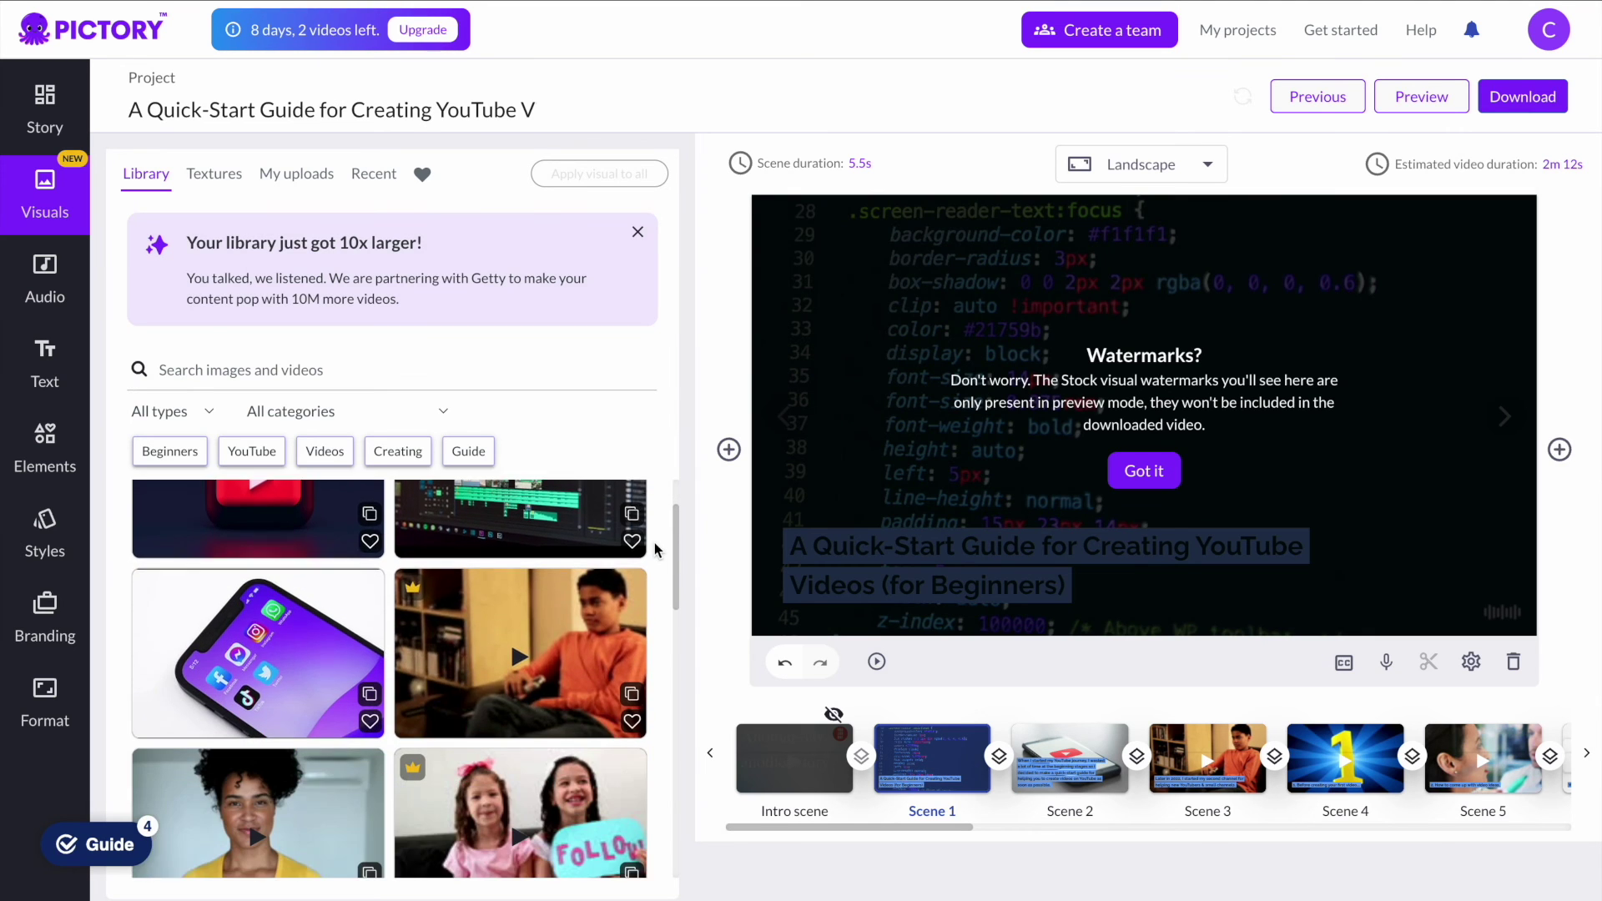
scroll(655, 542, "down", 10)
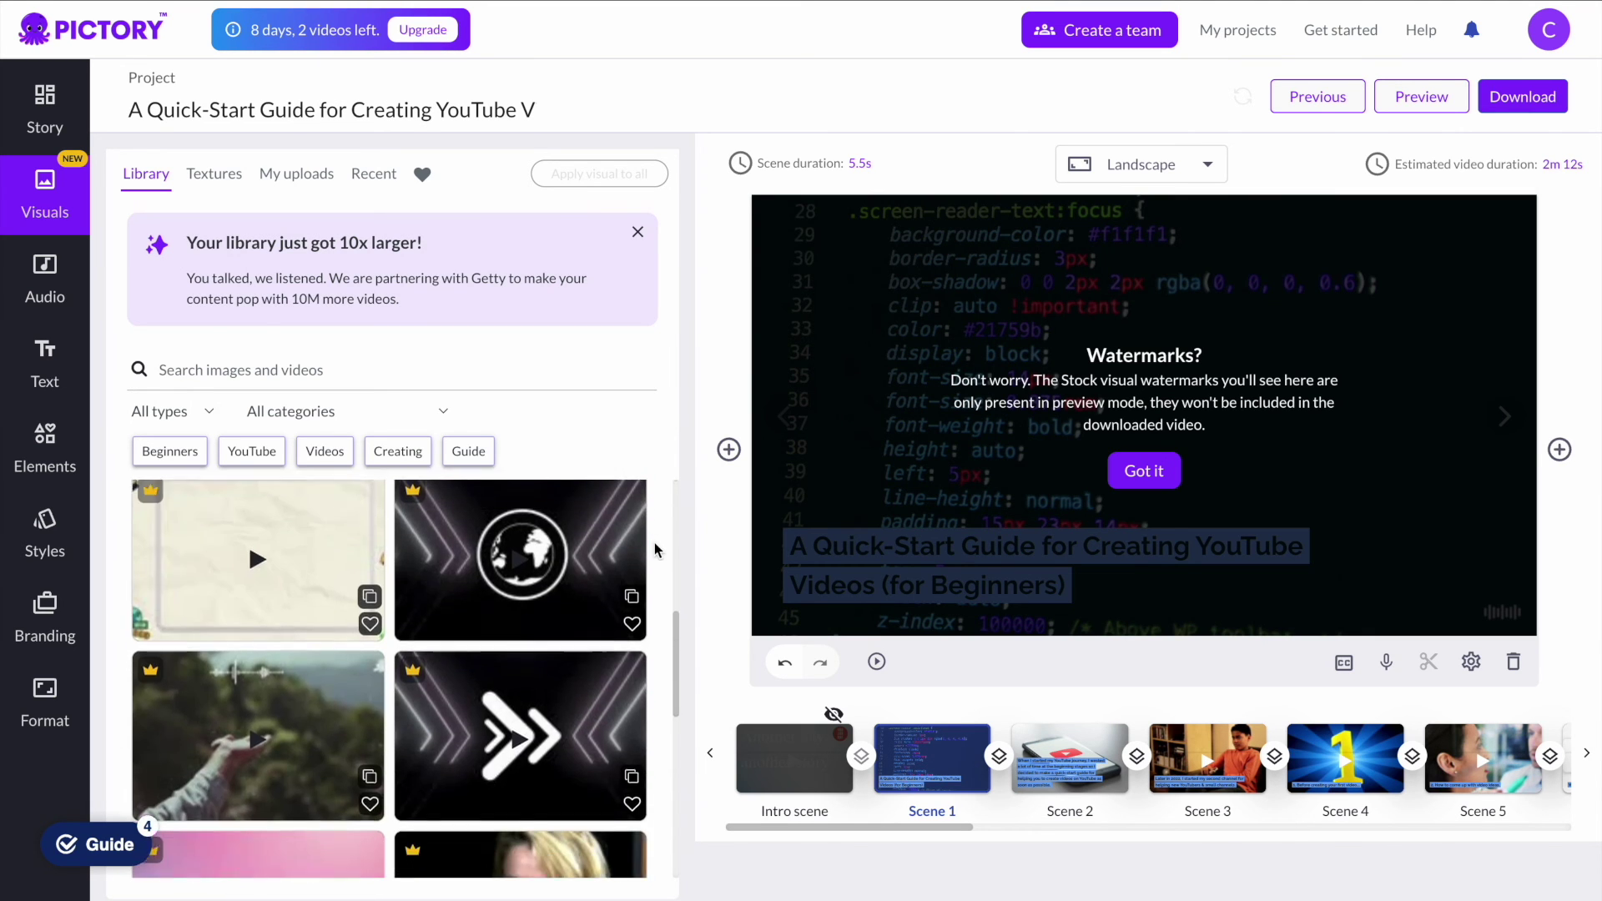
scroll(654, 549, "down", 10)
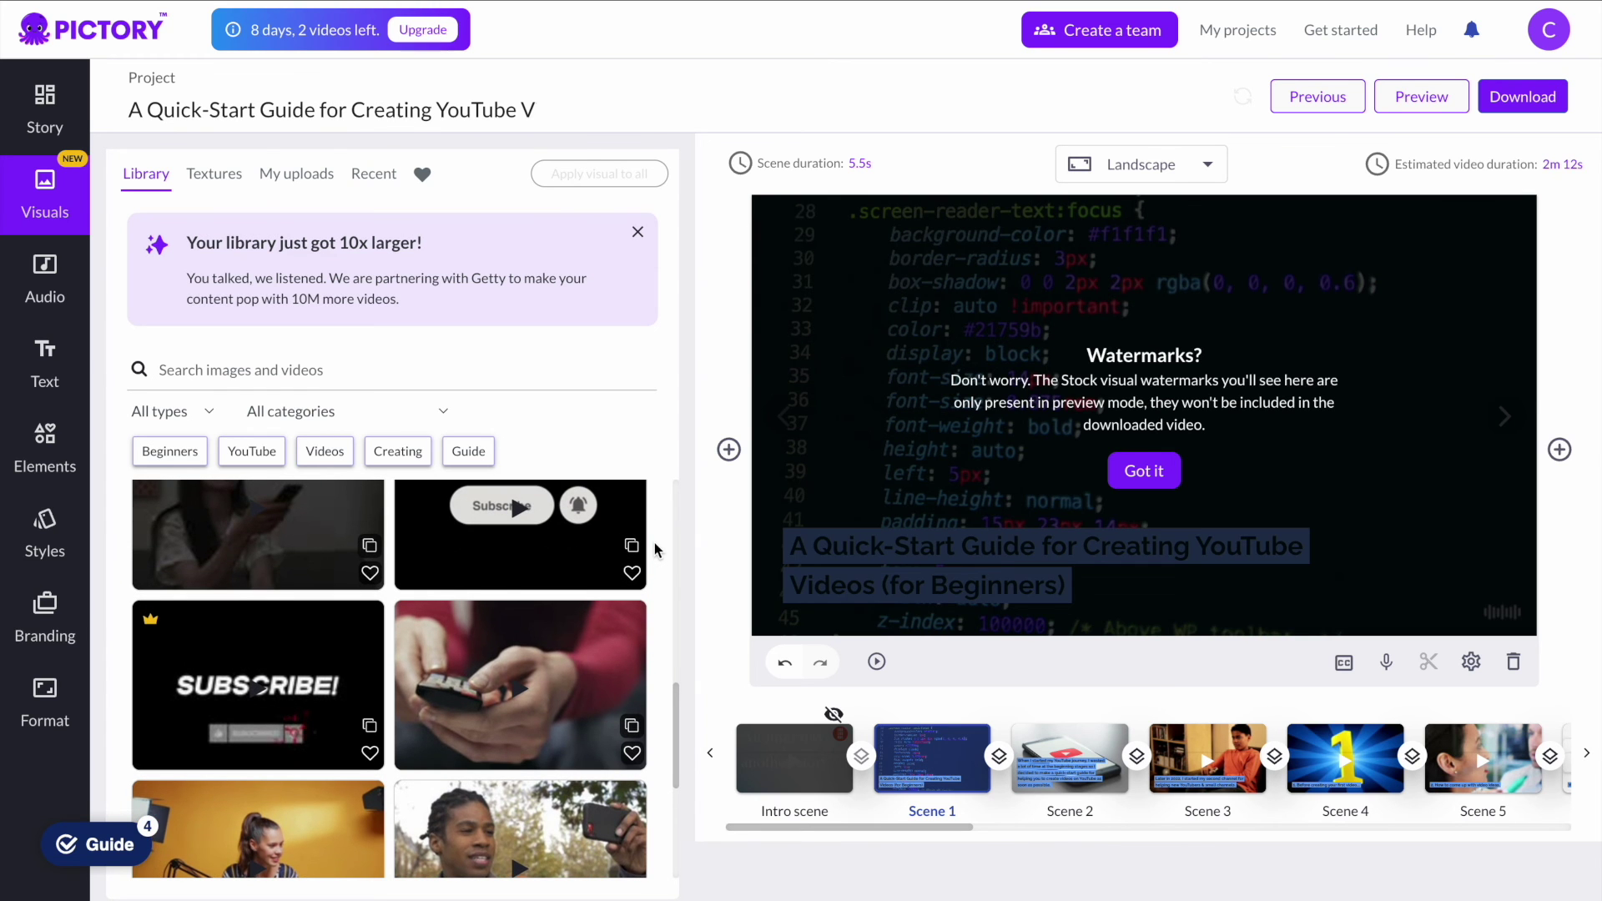
scroll(654, 547, "down", 8)
scroll(654, 543, "down", 3)
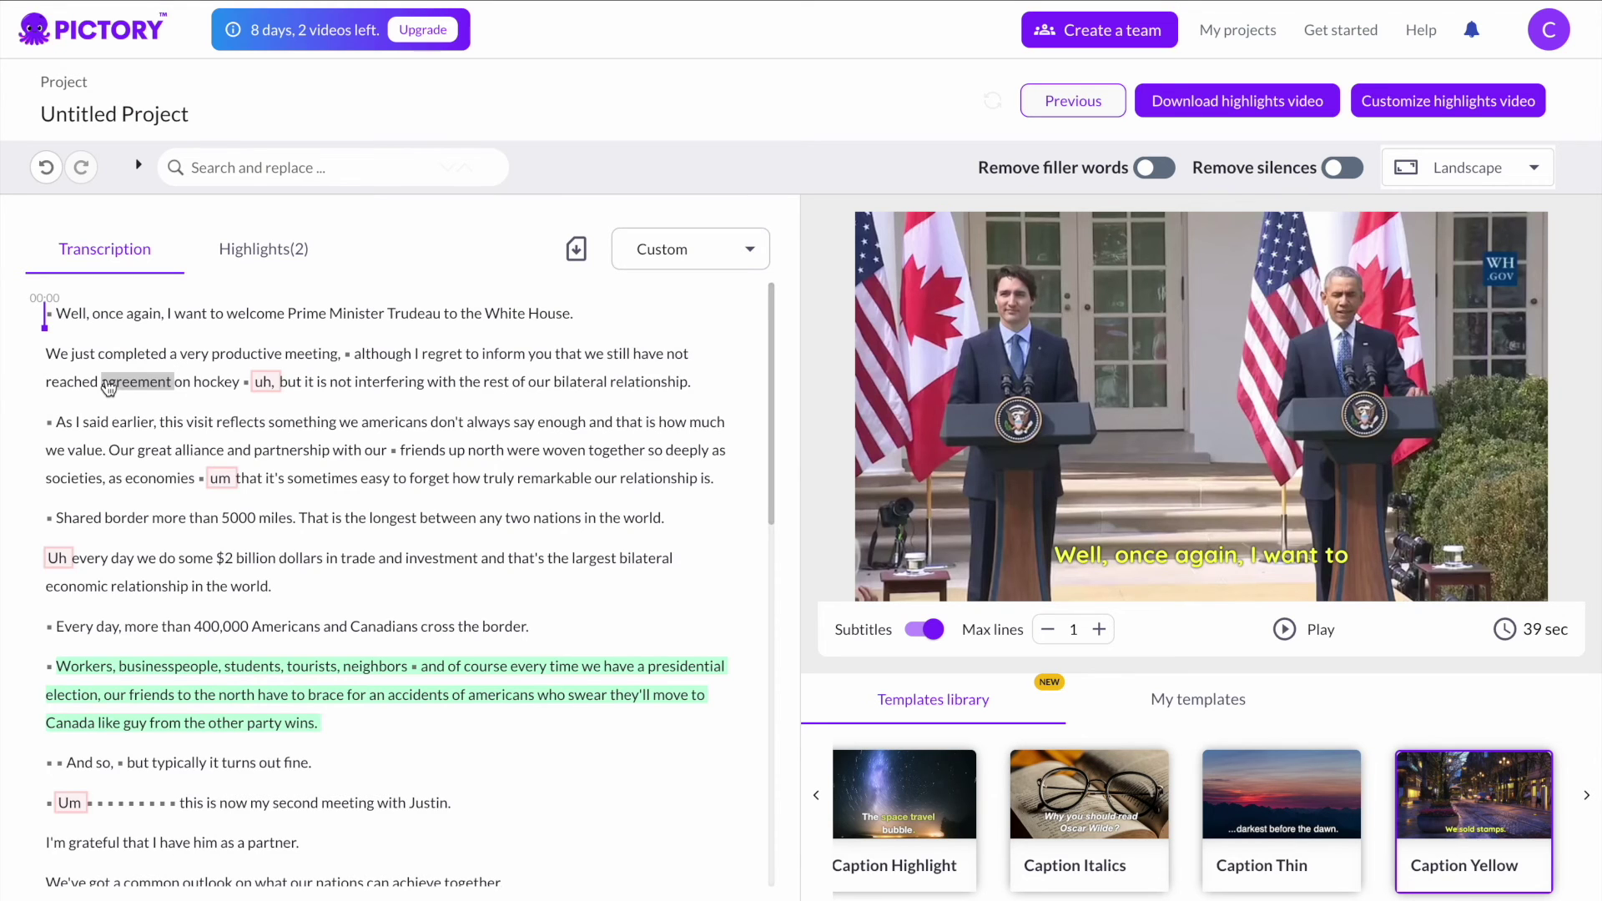
scroll(108, 388, "down", 7)
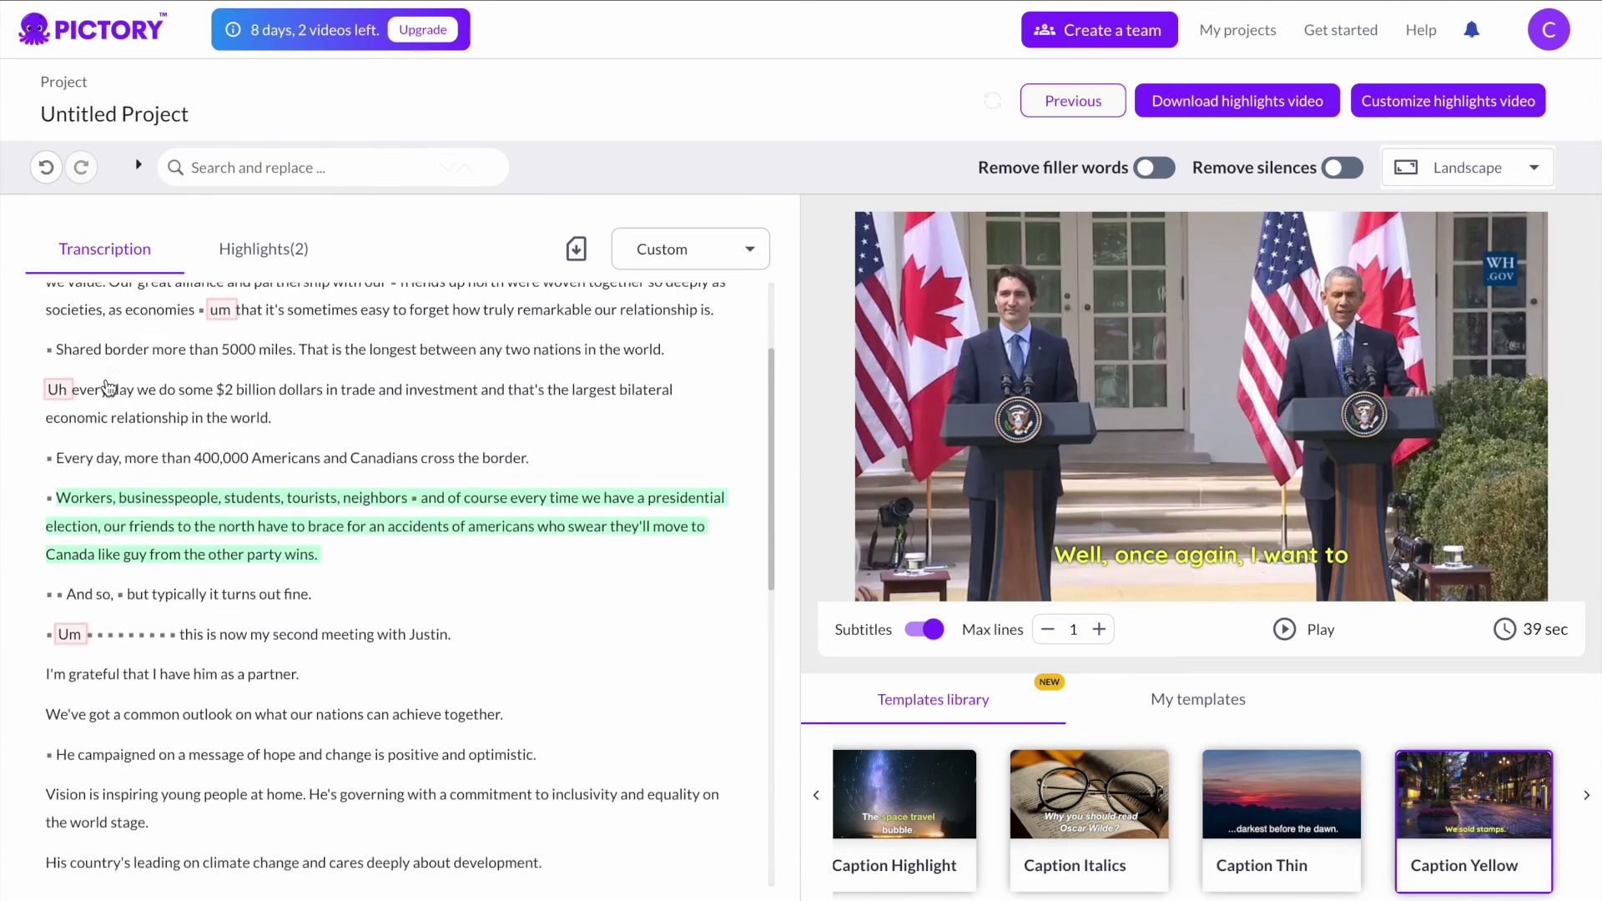
Play the highlights video preview and pause it again.
scroll(108, 388, "down", 1)
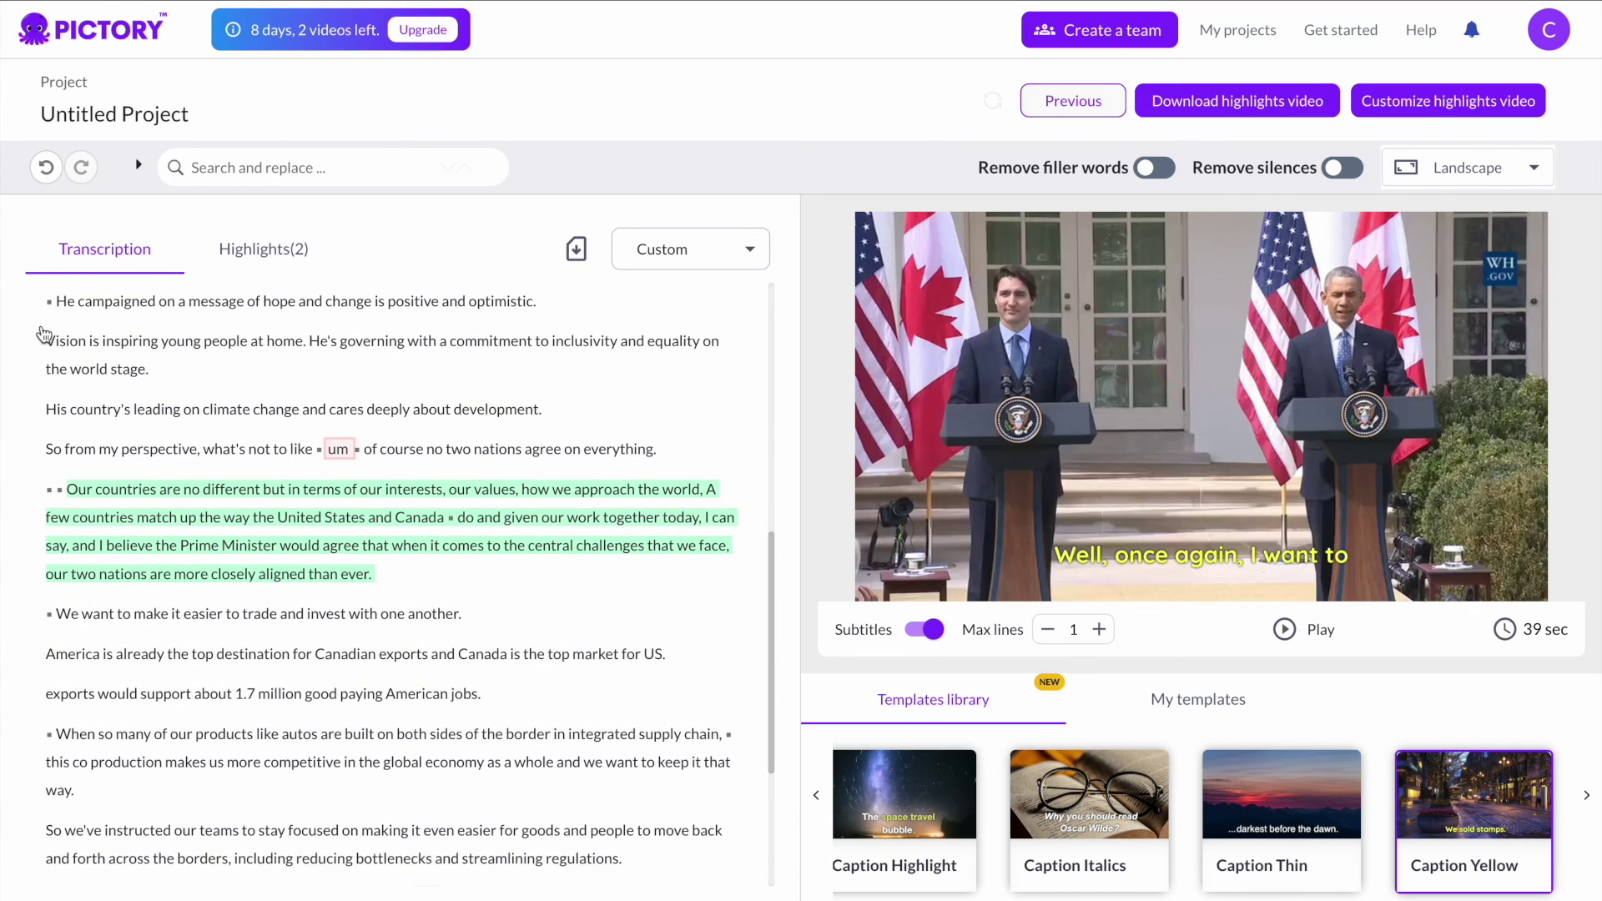
left_click(1285, 631)
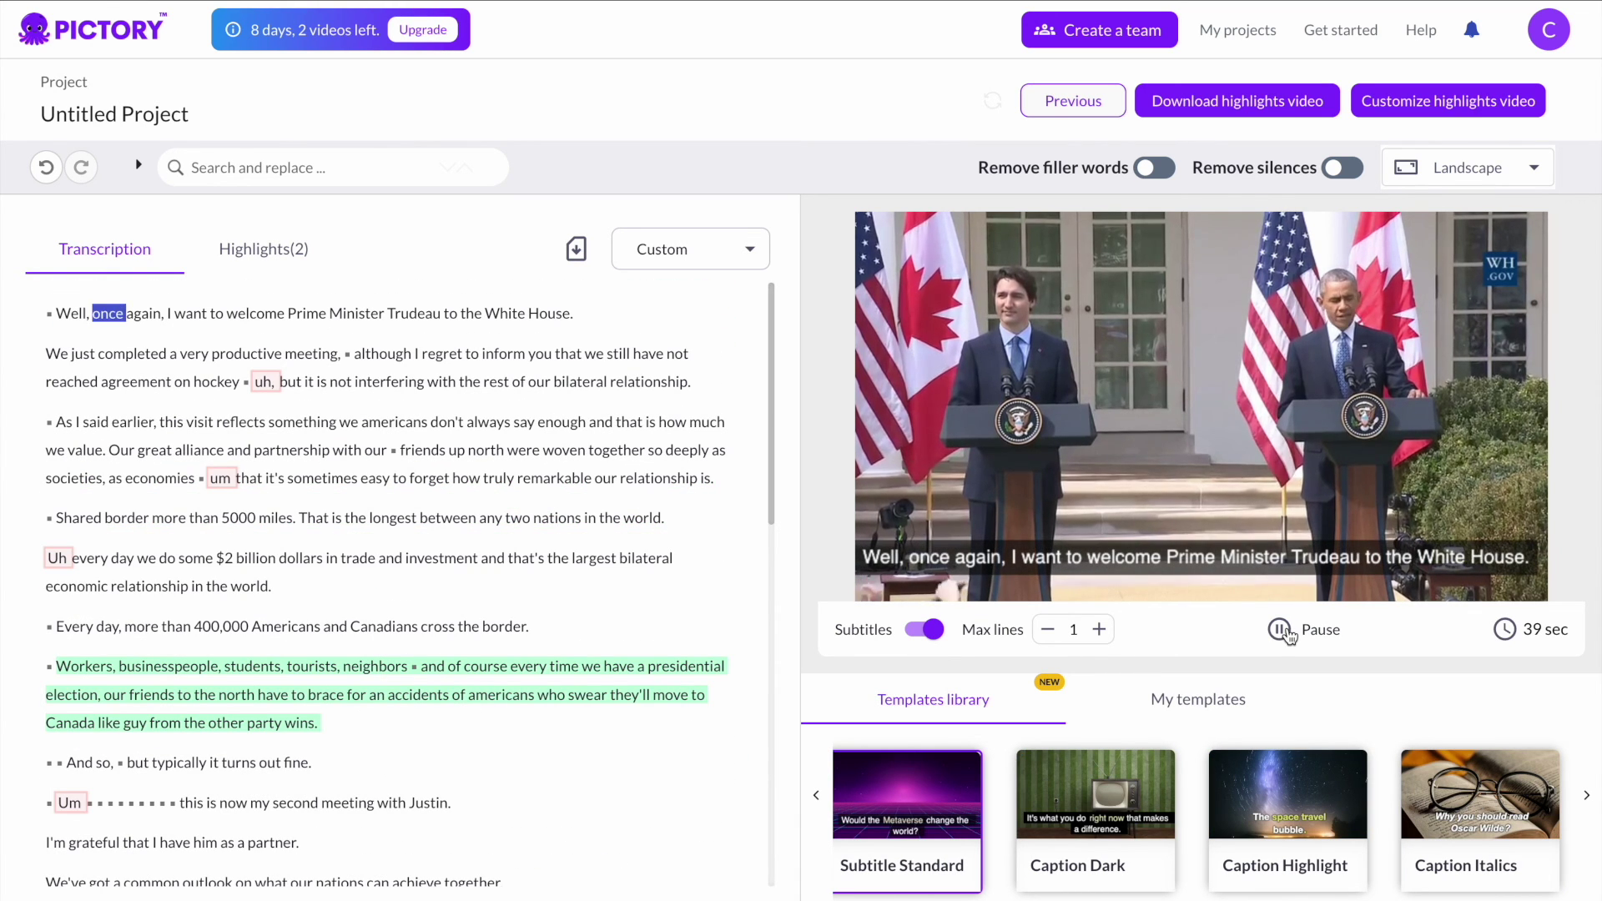
left_click(1285, 632)
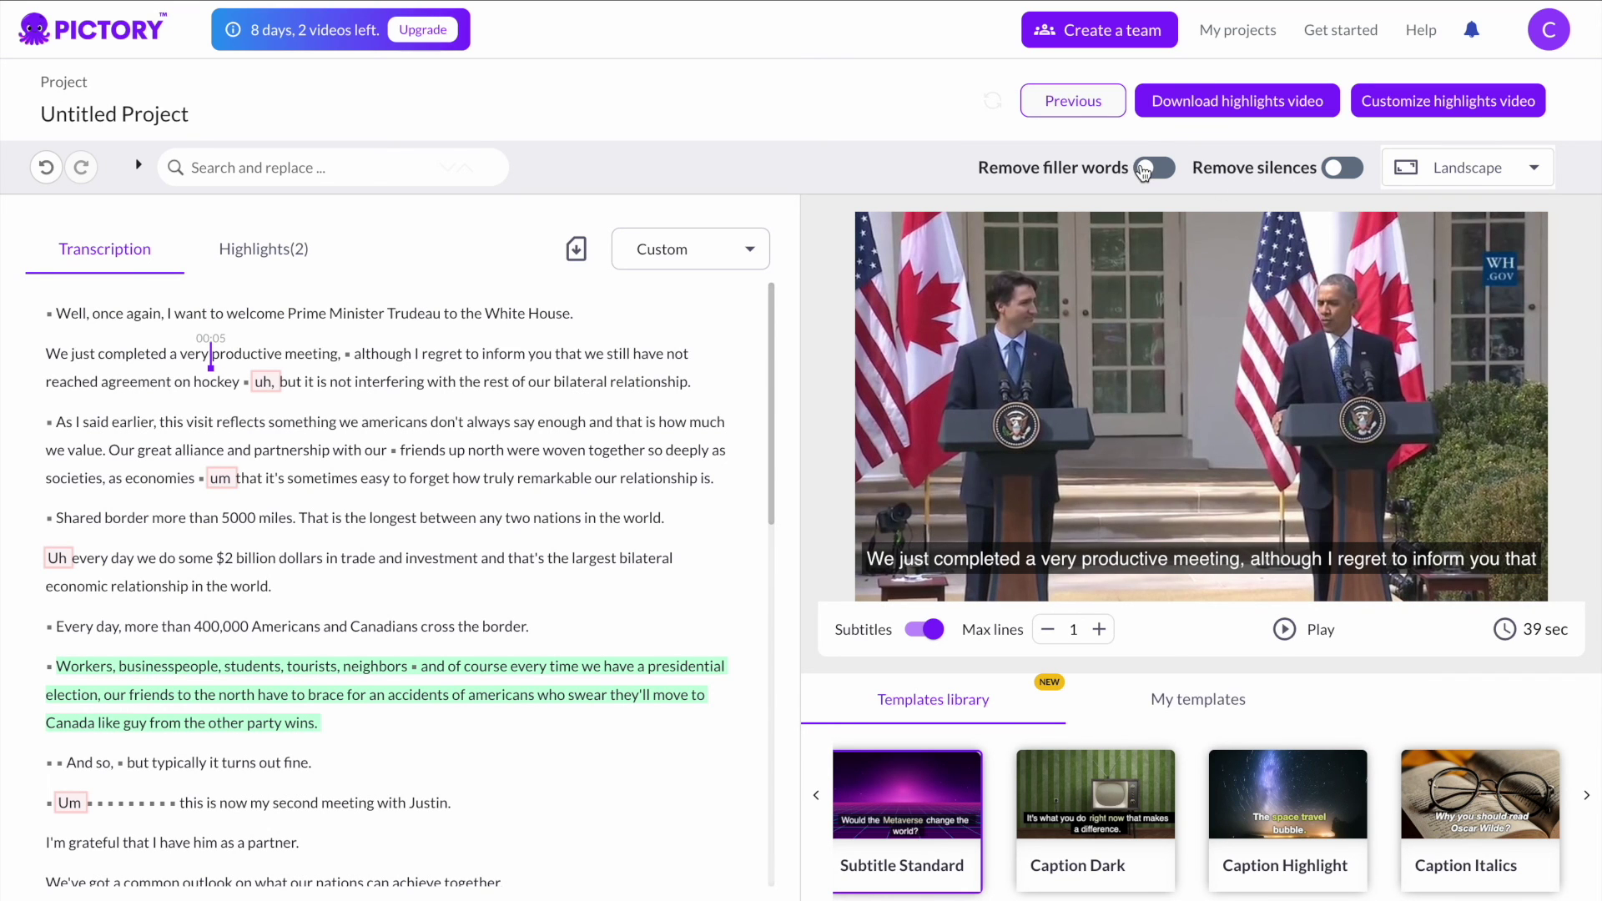
Leave filler words in the transcript and bring up Remove silences with its 2-second threshold.
left_click(1143, 169)
left_click(1144, 170)
left_click(1340, 168)
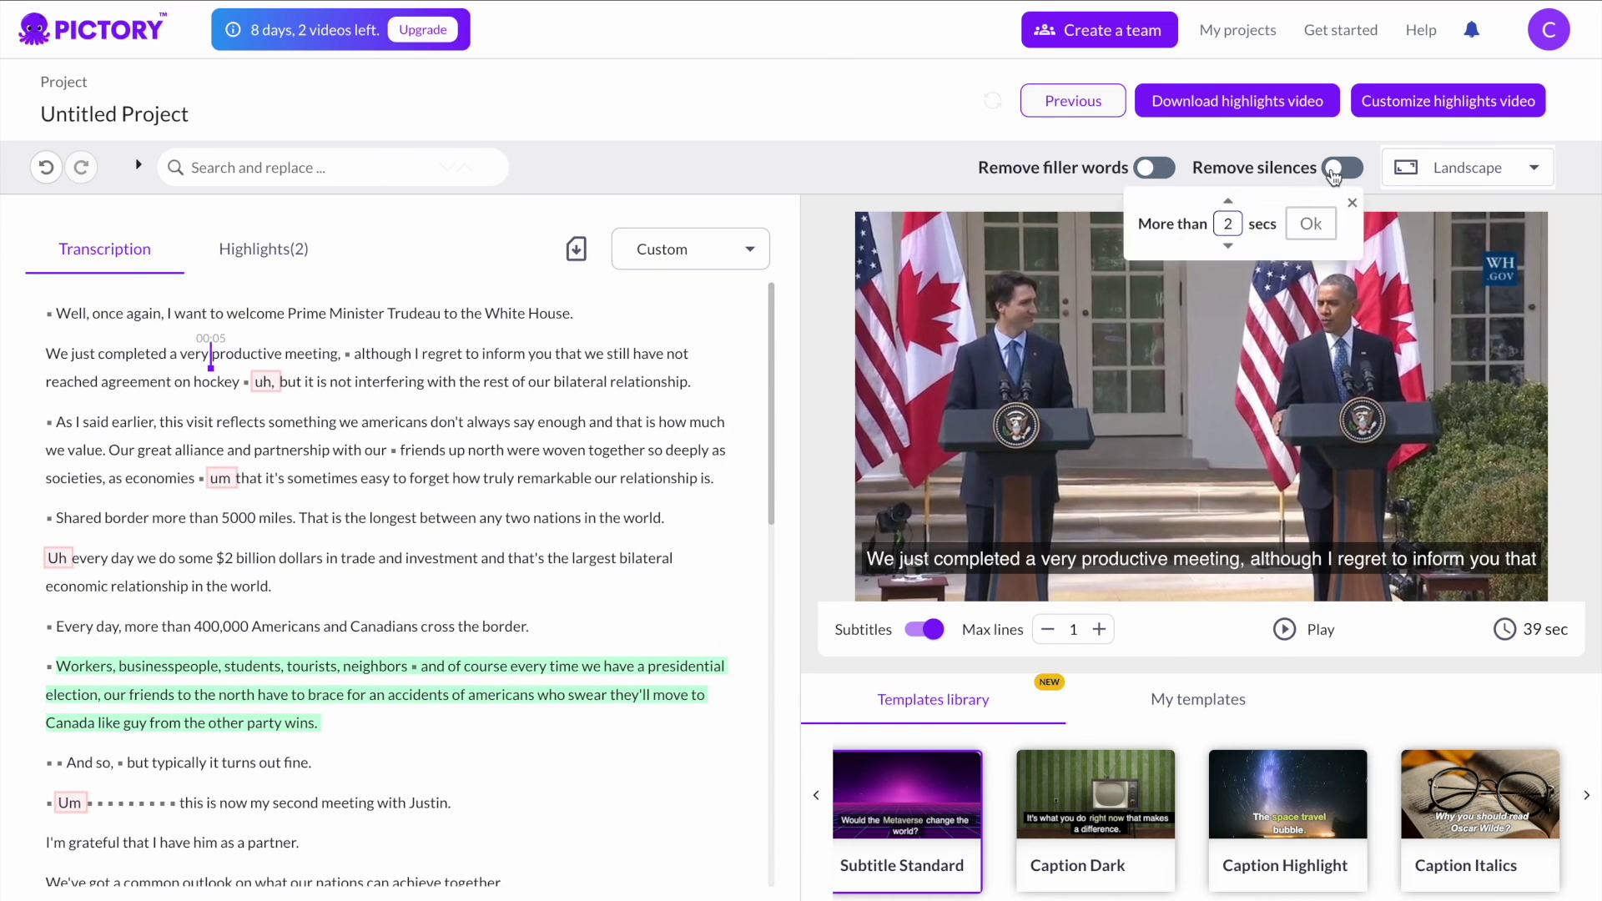